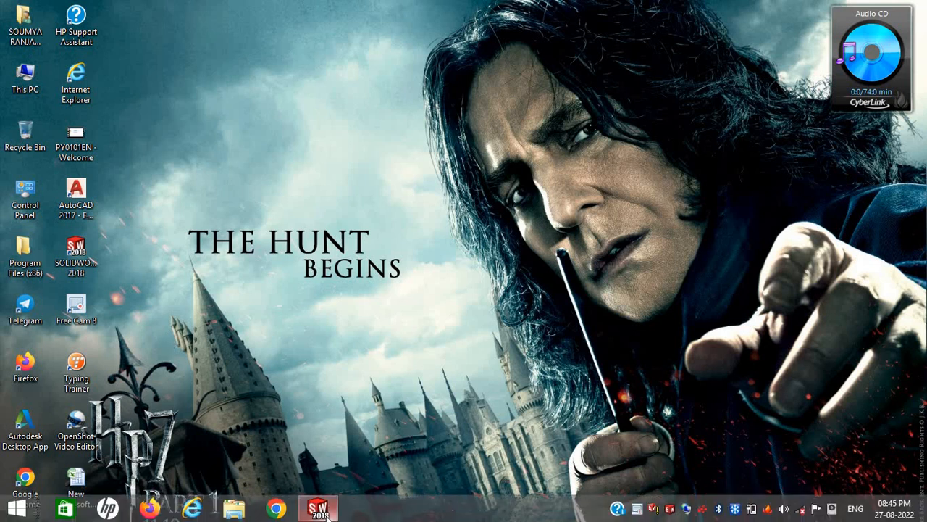
Step: Switch to SOLIDWORKS, create a new Part document, and check the available unit systems
left_click(319, 510)
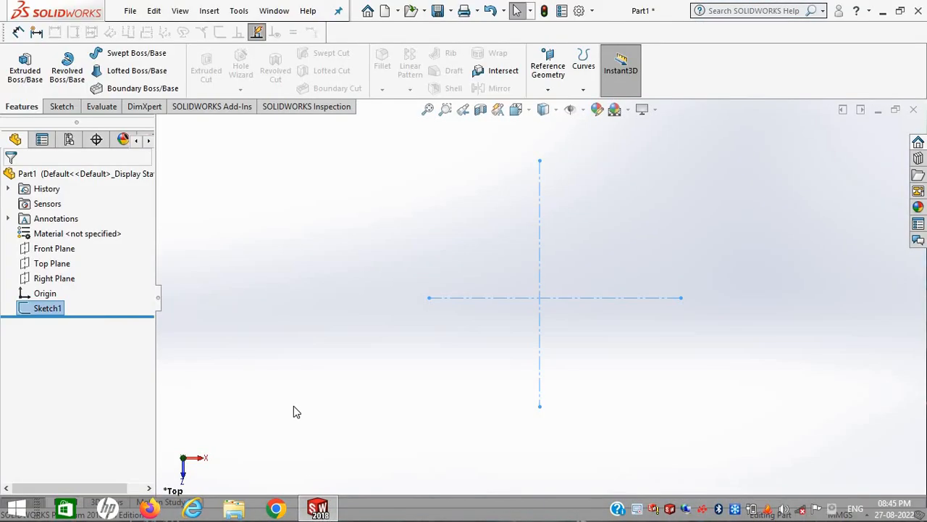
left_click(131, 11)
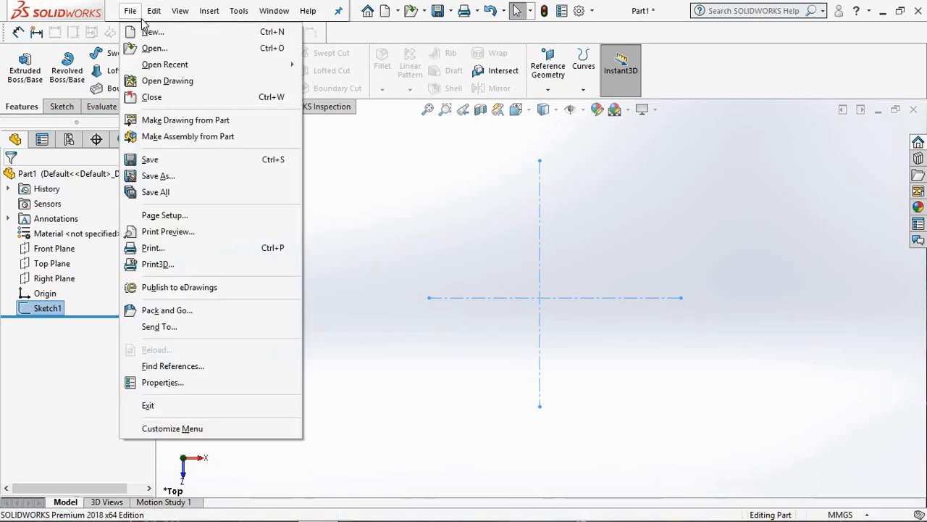
left_click(147, 29)
left_click(130, 11)
left_click(135, 31)
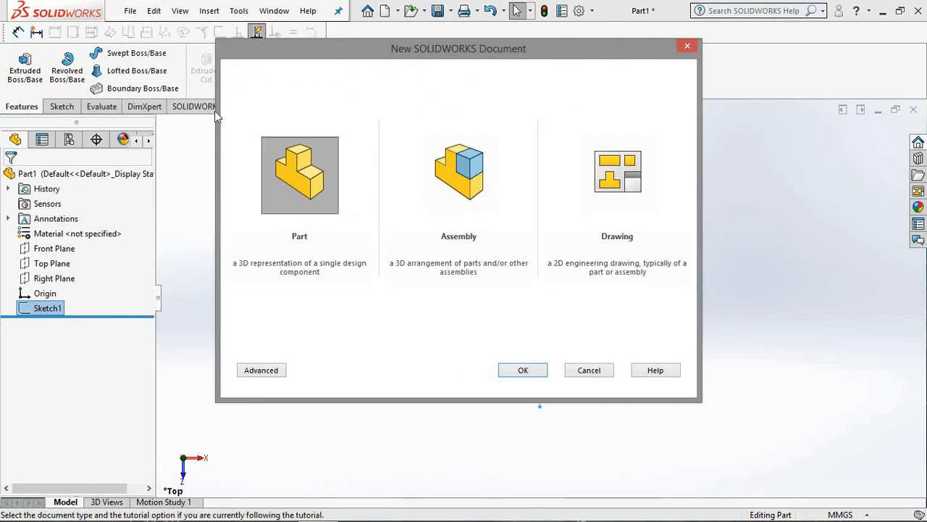
left_click_drag(274, 48, 258, 96)
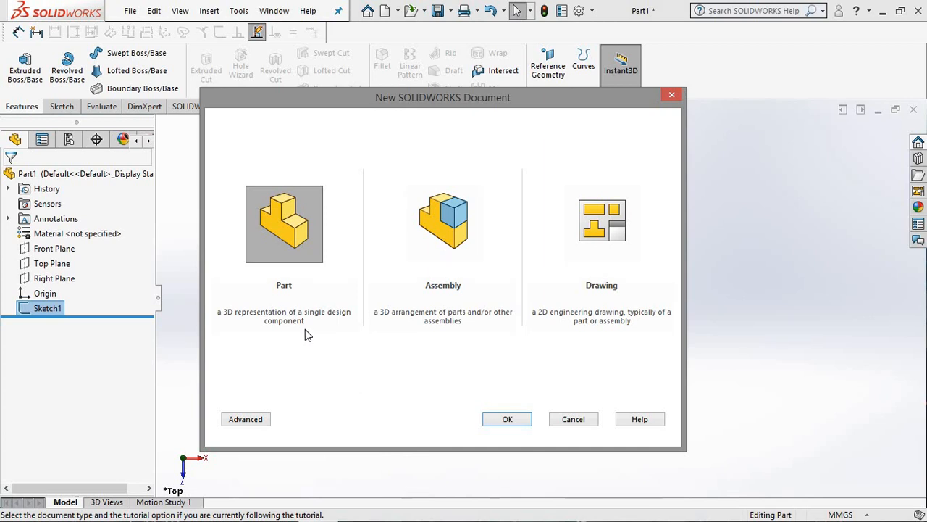
left_click(506, 419)
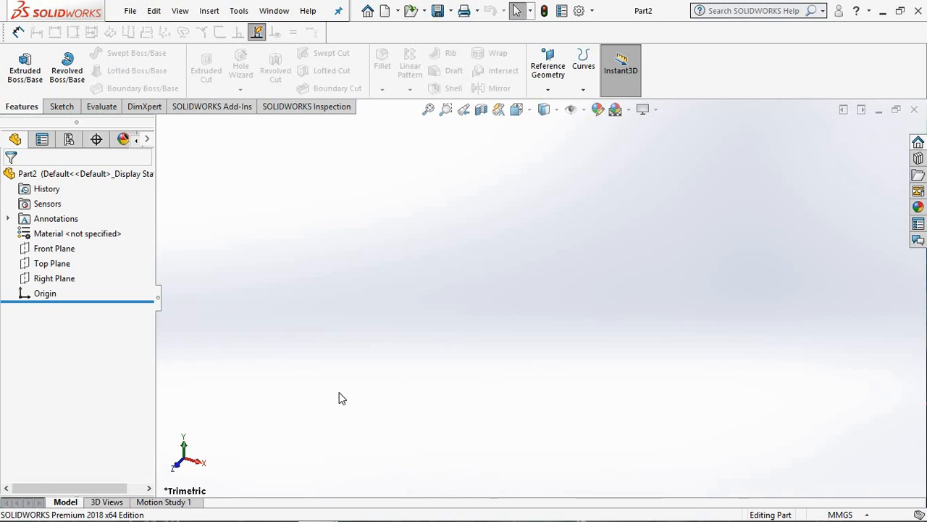
left_click(866, 514)
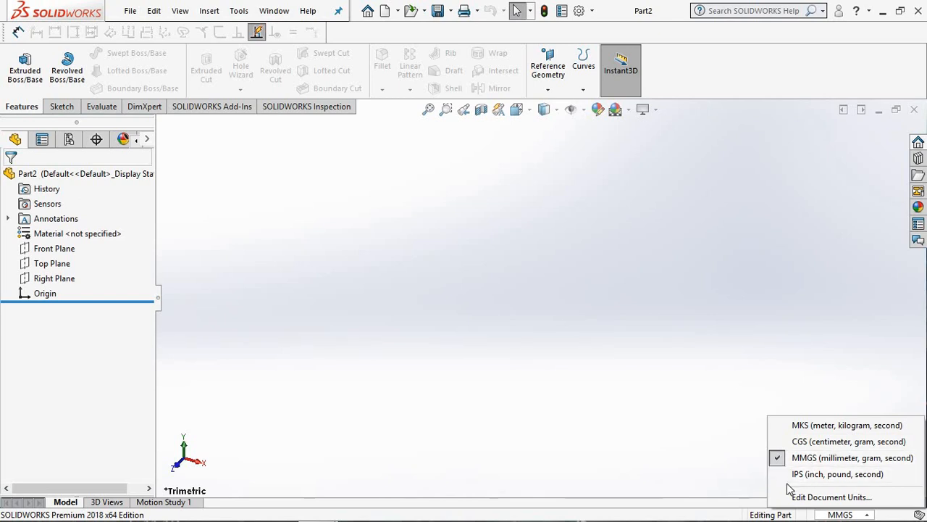
left_click(751, 461)
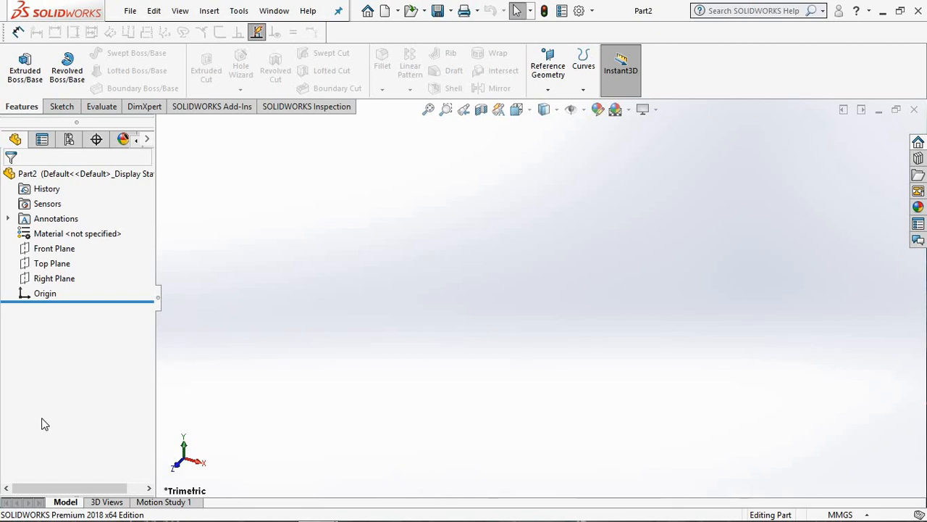
Step: Show the Front, Top and Right planes in the graphics area
right_click(45, 253)
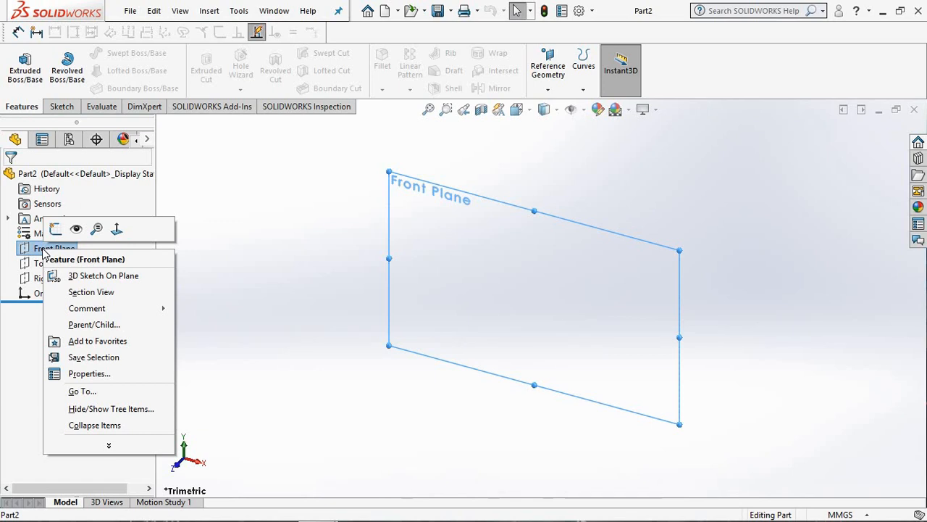
left_click(75, 230)
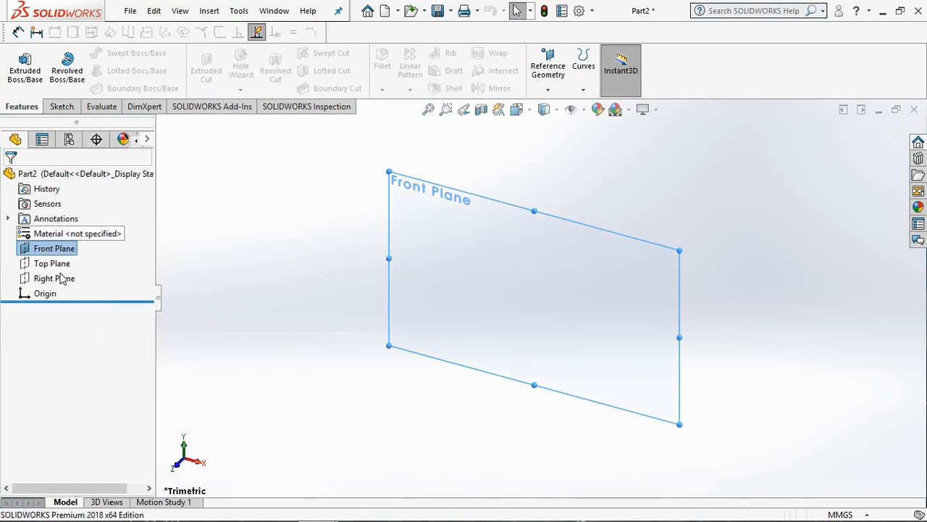
right_click(48, 264)
left_click(76, 242)
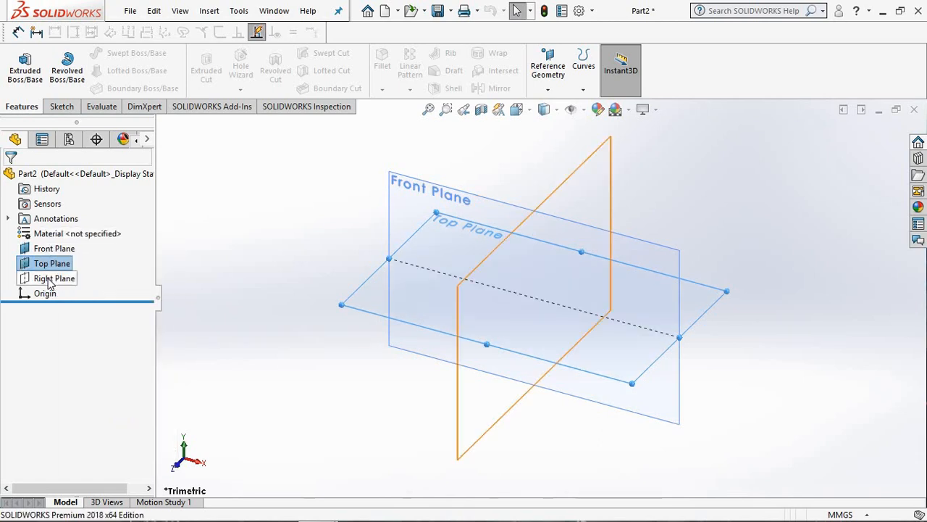
right_click(49, 281)
left_click(78, 258)
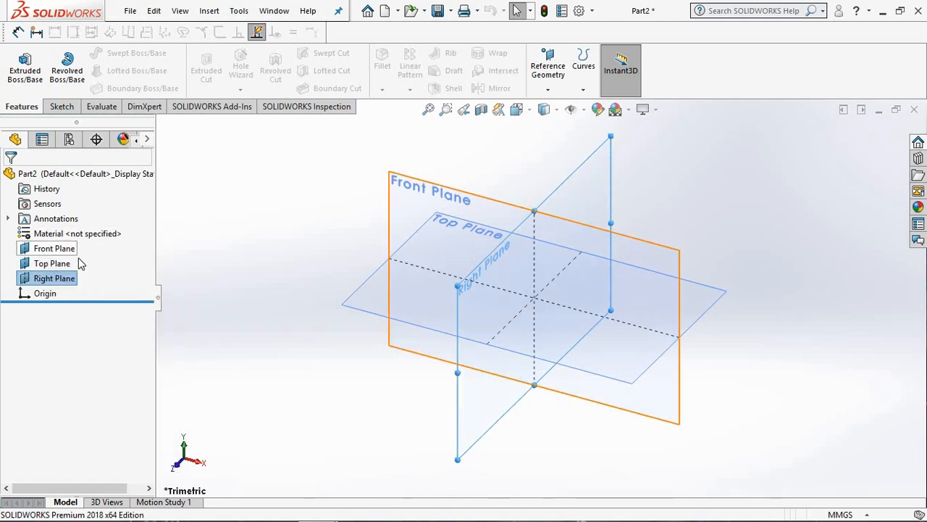
left_click(266, 254)
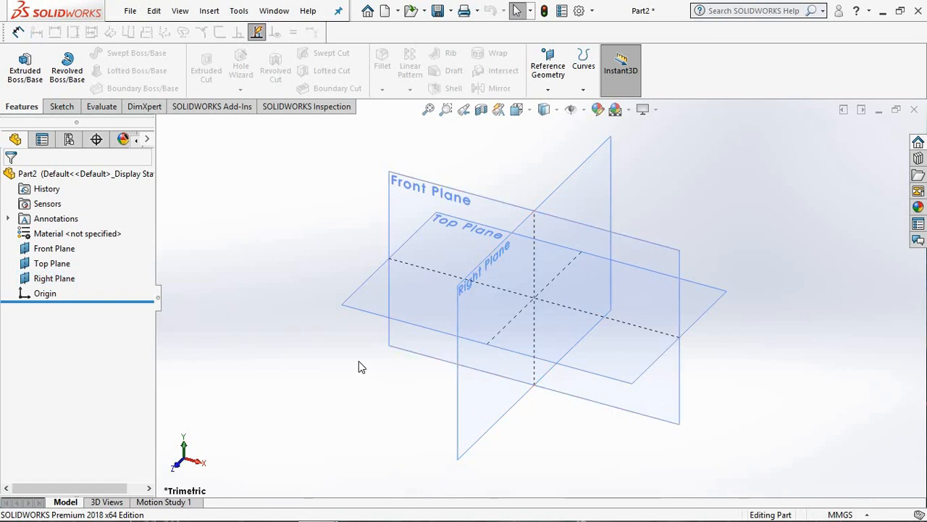
Step: Hide the Right, Top and Front planes again
left_click(56, 279)
right_click(58, 278)
left_click(85, 255)
right_click(56, 264)
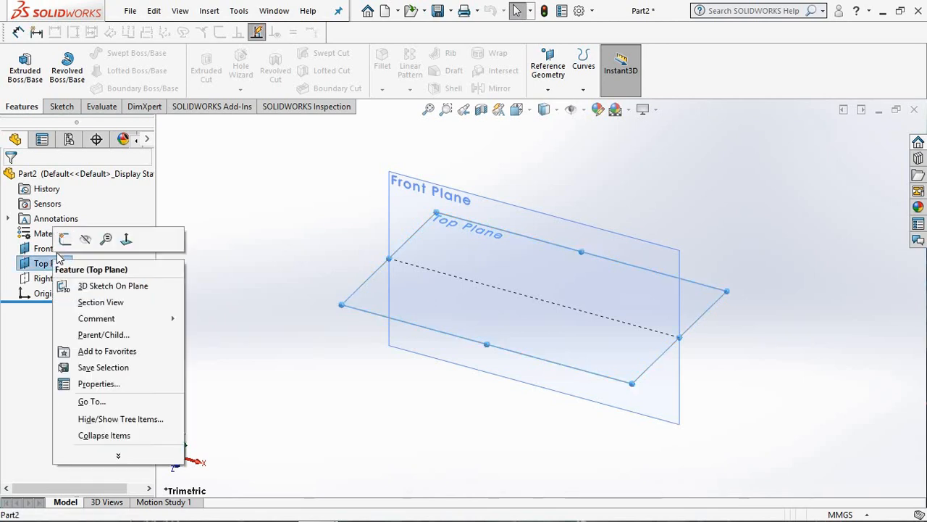
left_click(86, 239)
right_click(47, 249)
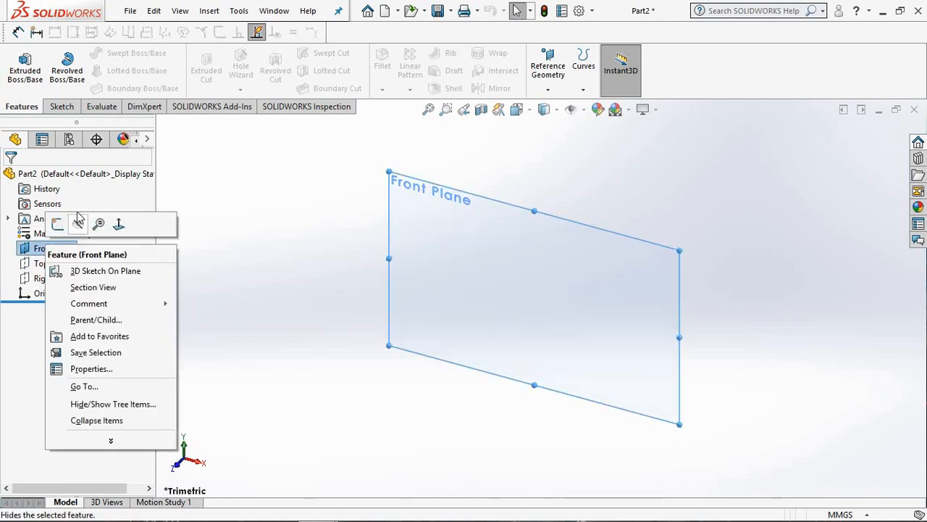
left_click(83, 224)
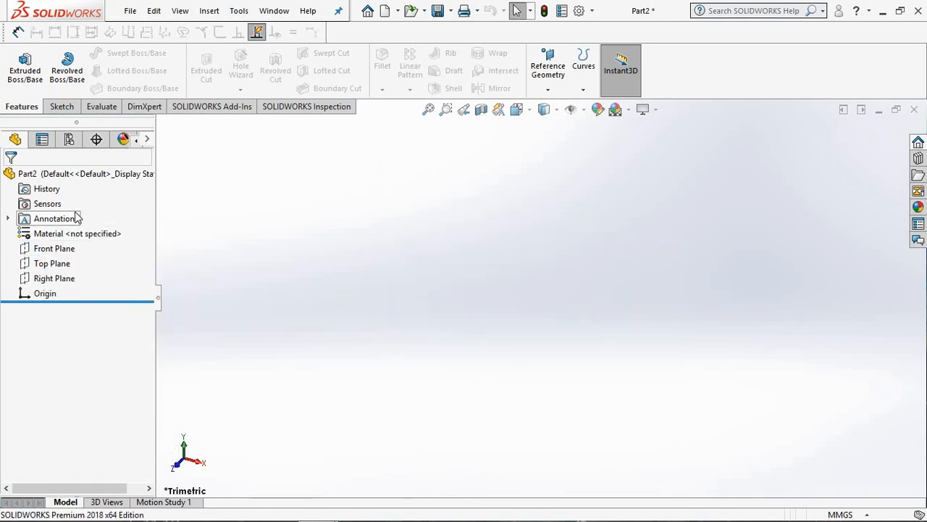
Step: Start a new sketch on the Top Plane, ready for drawing centerlines
left_click(54, 265)
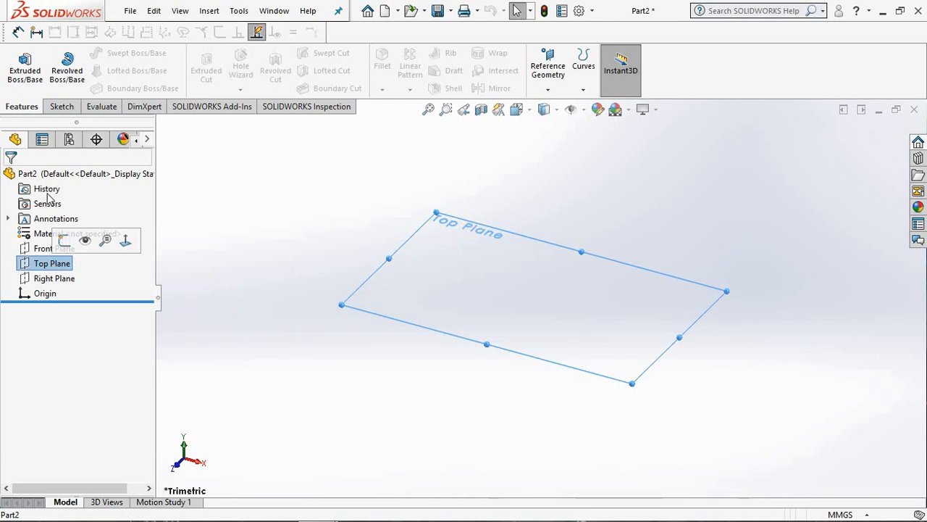
left_click(61, 107)
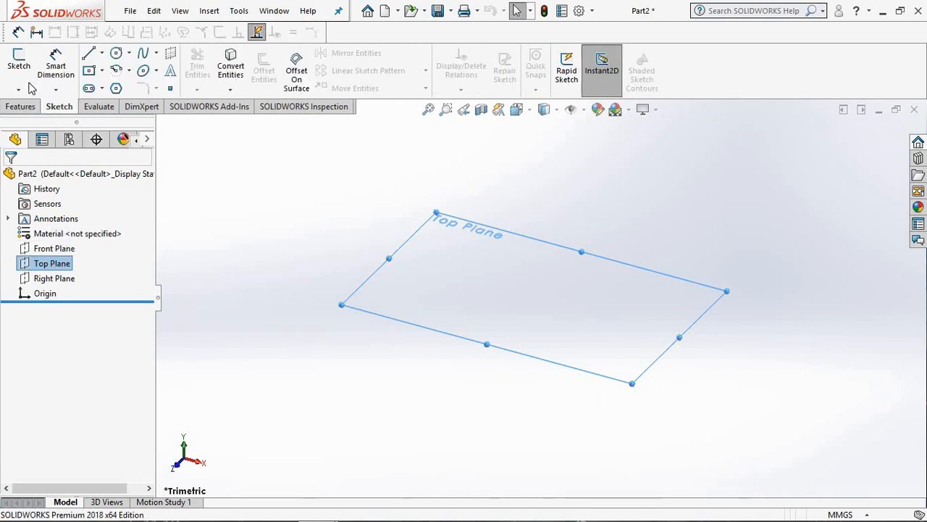
left_click(19, 64)
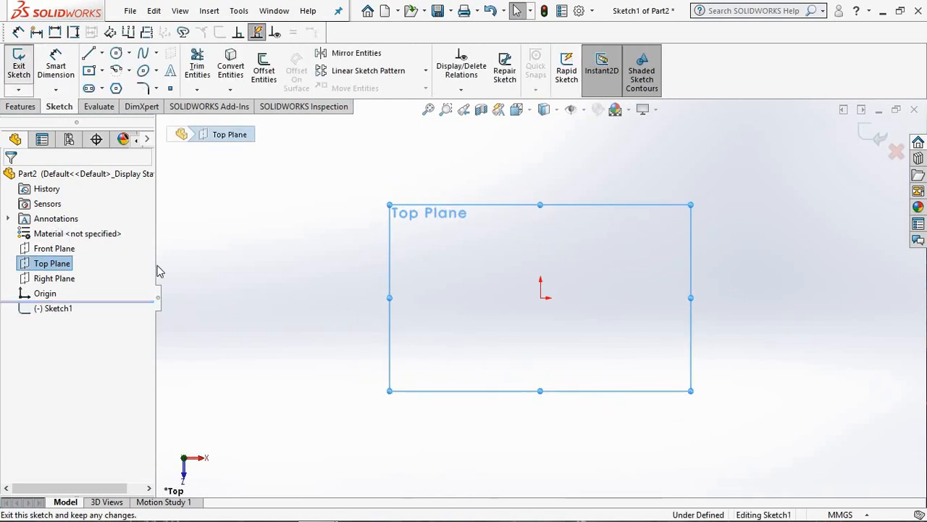
left_click(101, 53)
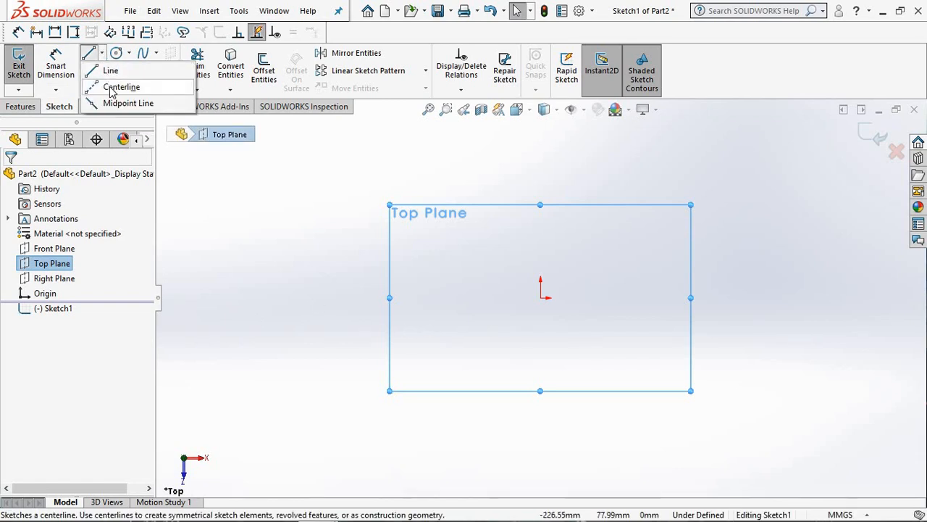
left_click(112, 88)
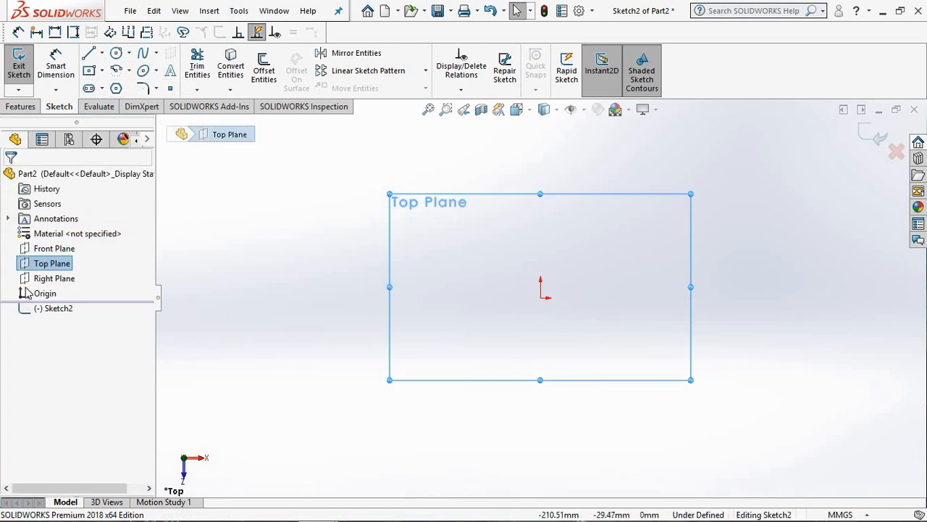
Step: Draw a vertical centerline about 138 mm long through the origin
left_click(102, 56)
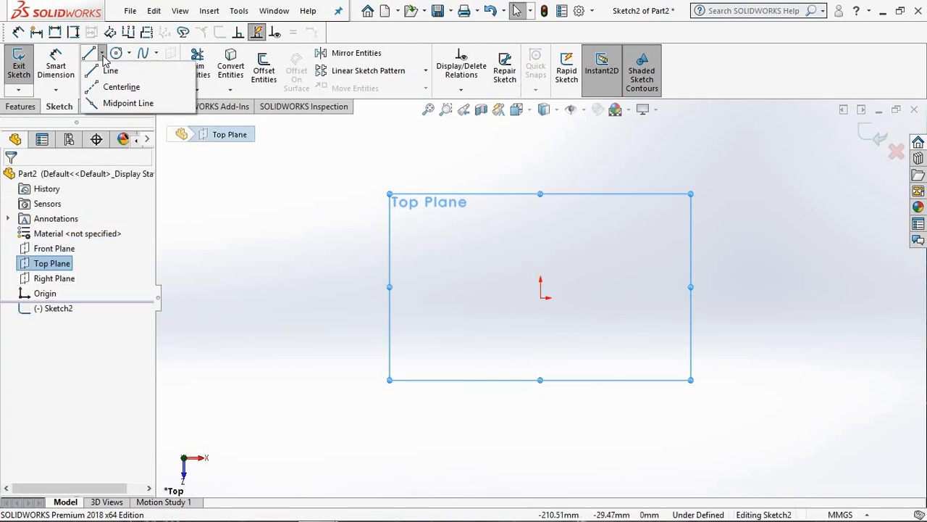
left_click(120, 88)
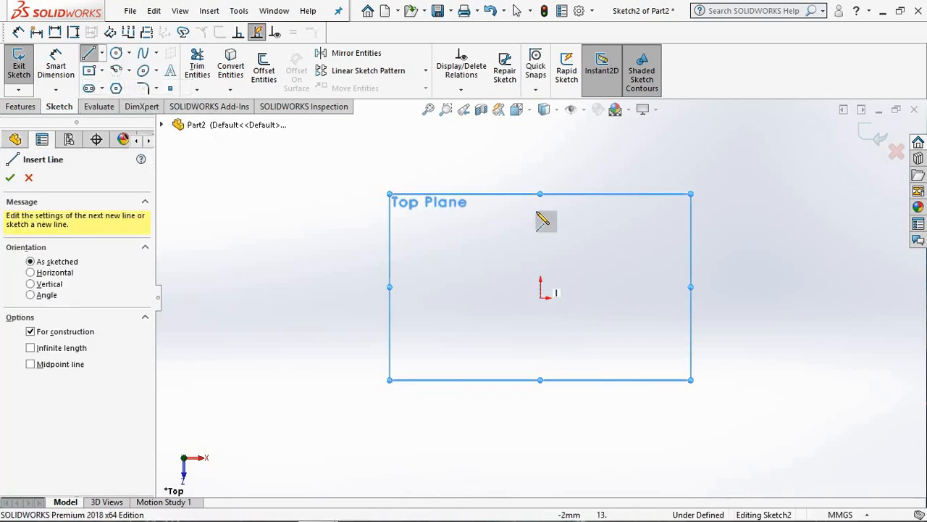
left_click(540, 159)
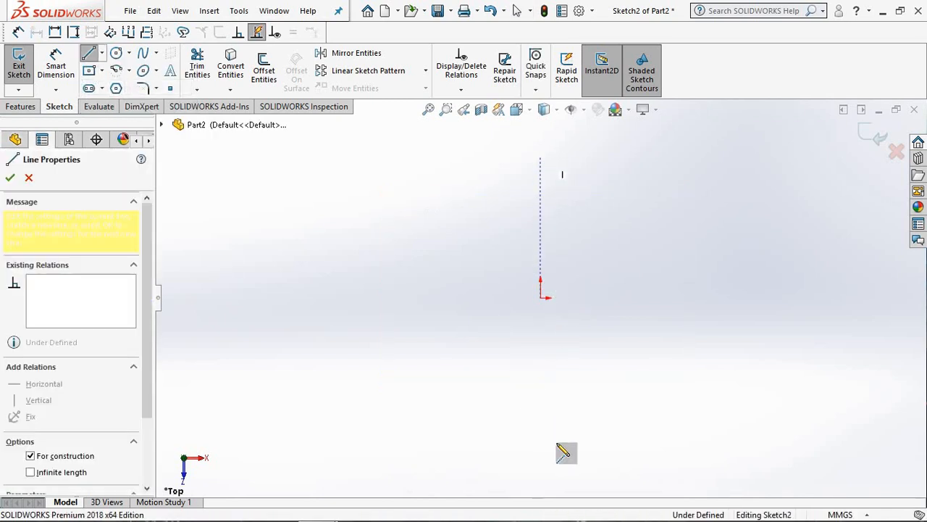
left_click(542, 393)
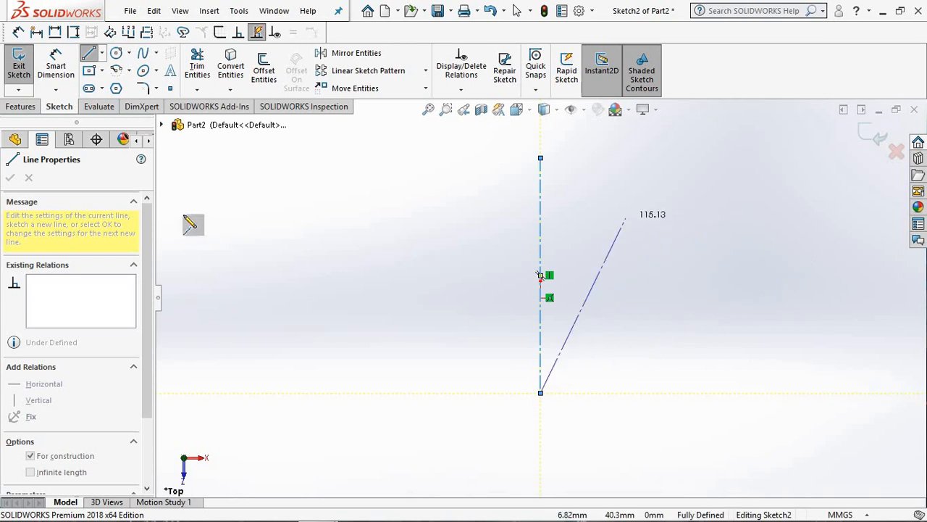
right_click(222, 189)
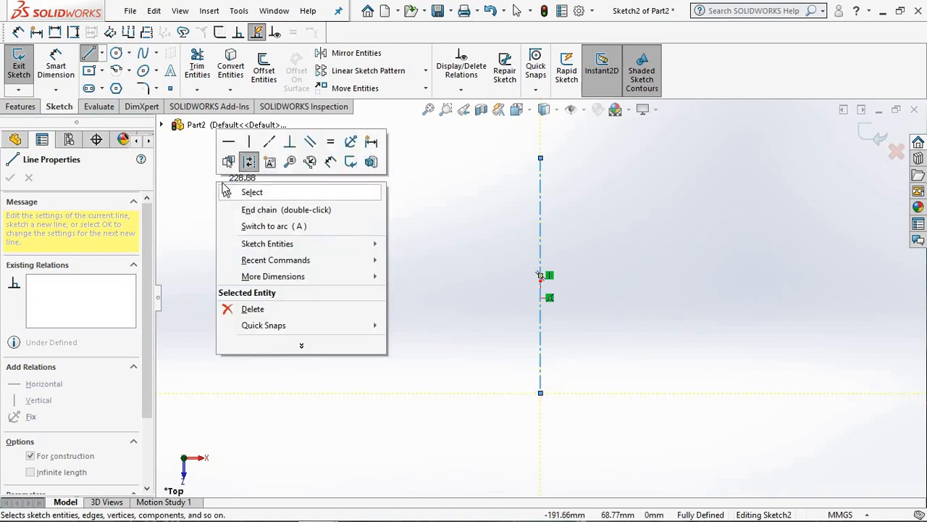
left_click(250, 190)
Step: Draw a horizontal centerline through the origin, crossing the vertical centerline
left_click(102, 54)
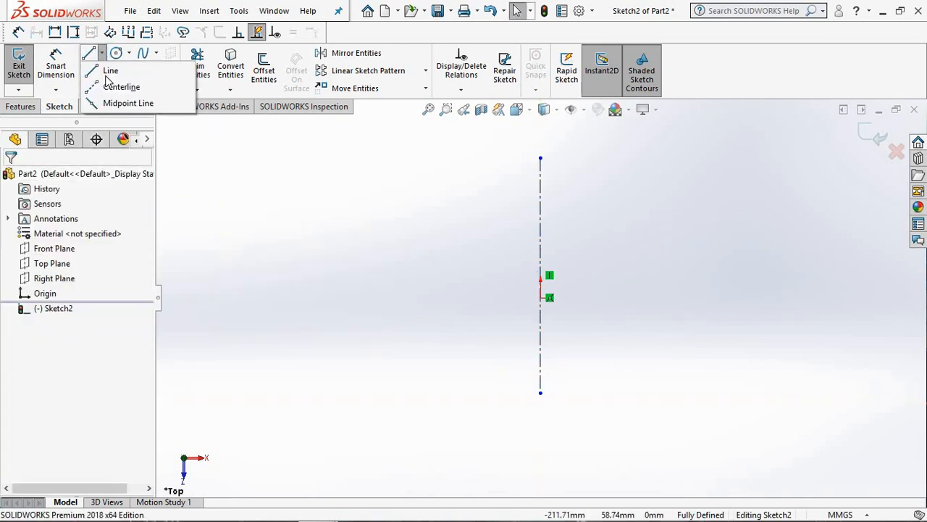
left_click(121, 86)
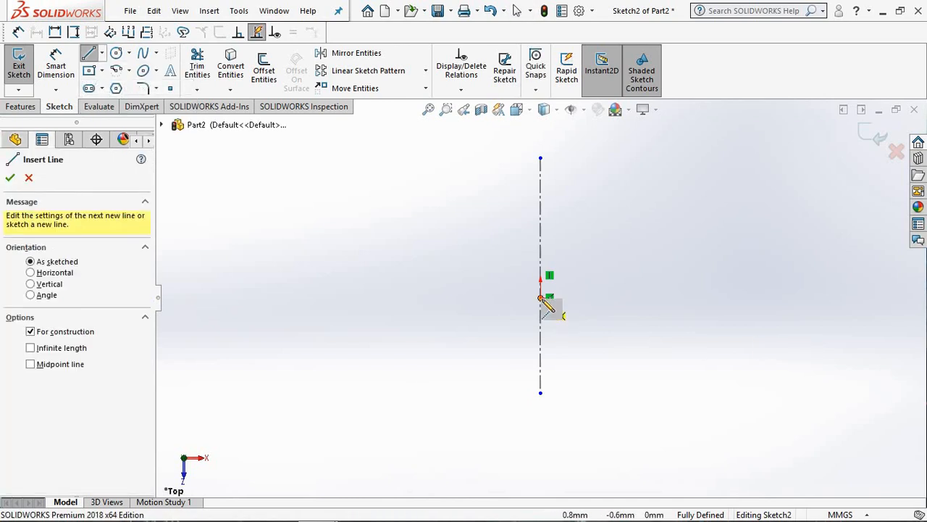
left_click(430, 297)
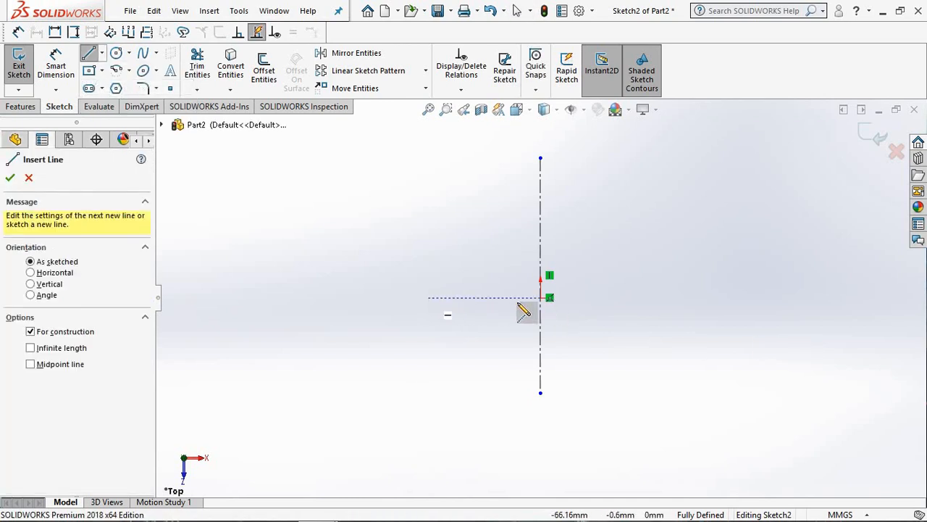
left_click(667, 298)
right_click(668, 299)
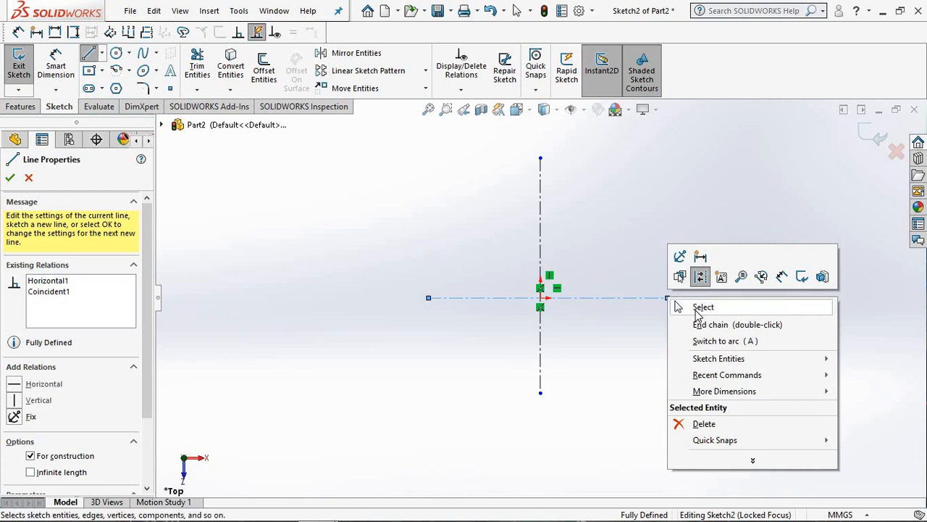
left_click(700, 308)
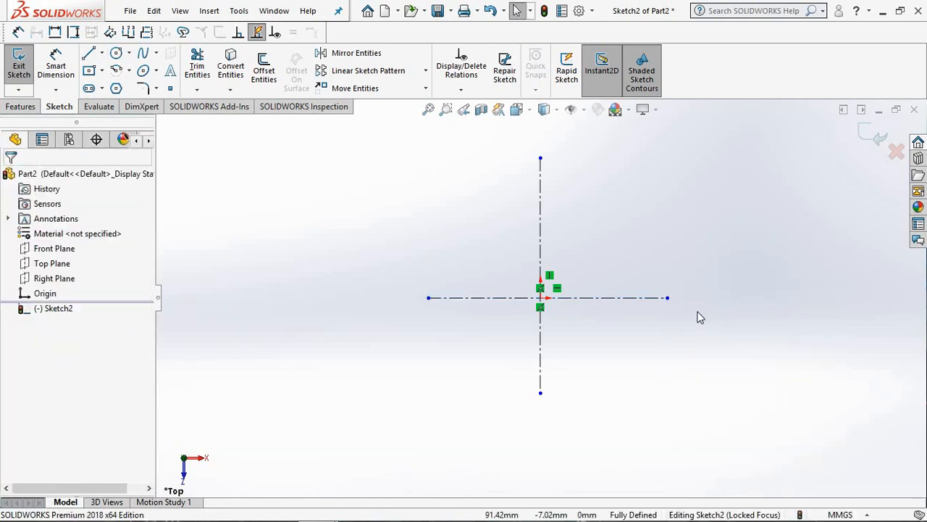
Step: Sketch a center rectangle about 135.5 mm wide and 81.4 mm high, centred on the origin
left_click(102, 70)
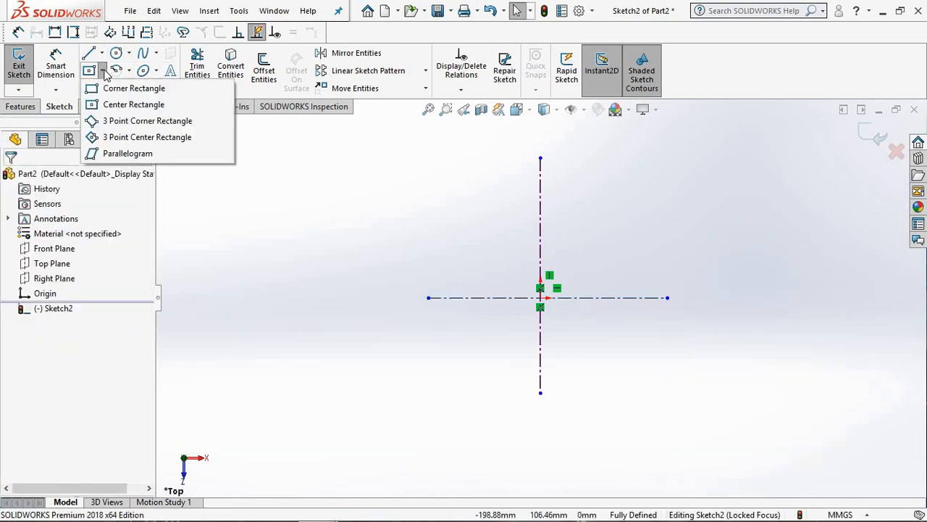
left_click(121, 109)
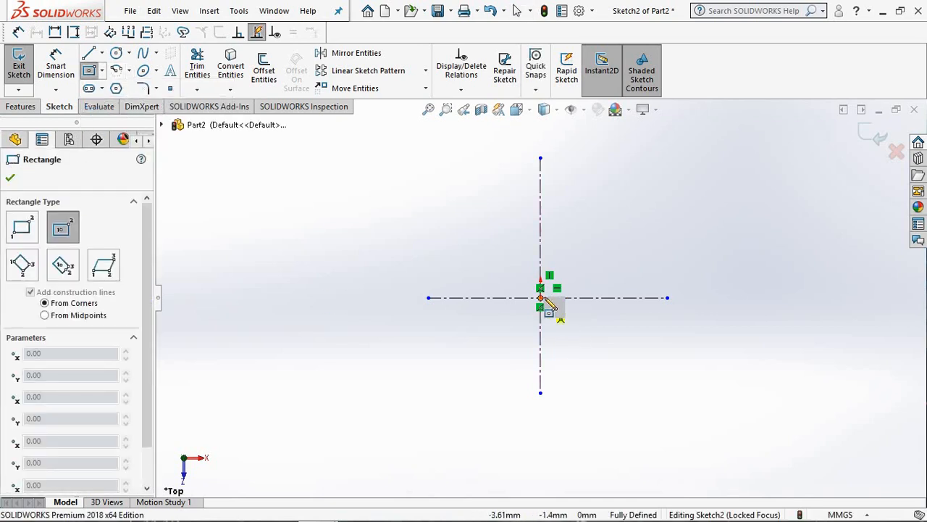
left_click(541, 298)
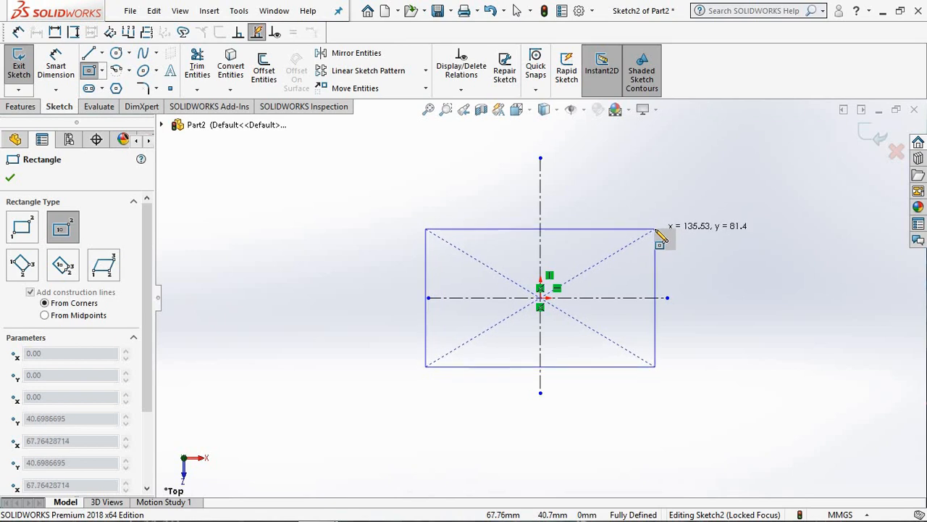
left_click(655, 229)
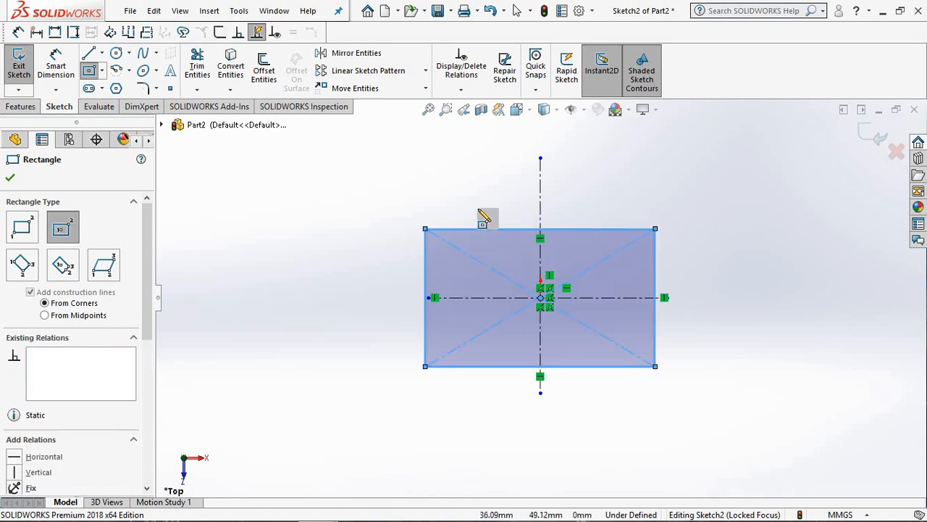
right_click(319, 214)
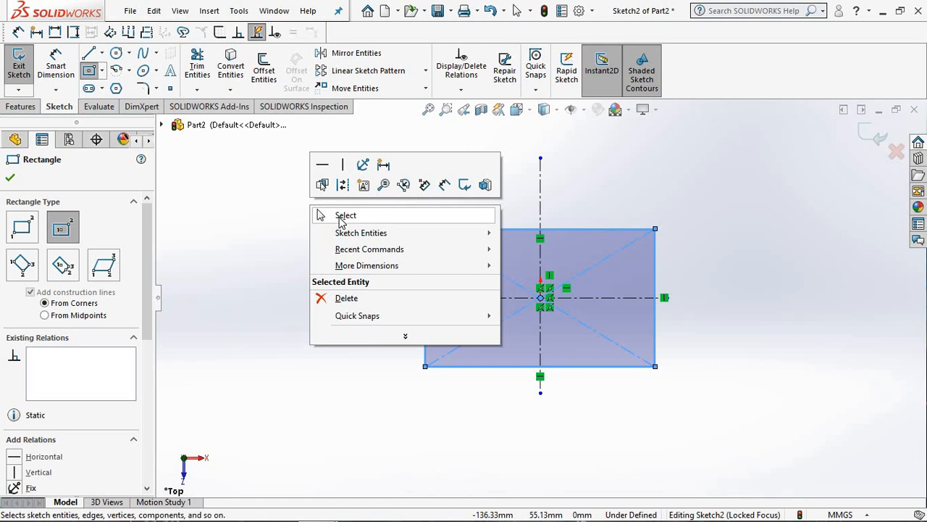
left_click(345, 216)
Step: Dimension the rectangle's left vertical side and set its length to 48 mm
left_click(56, 66)
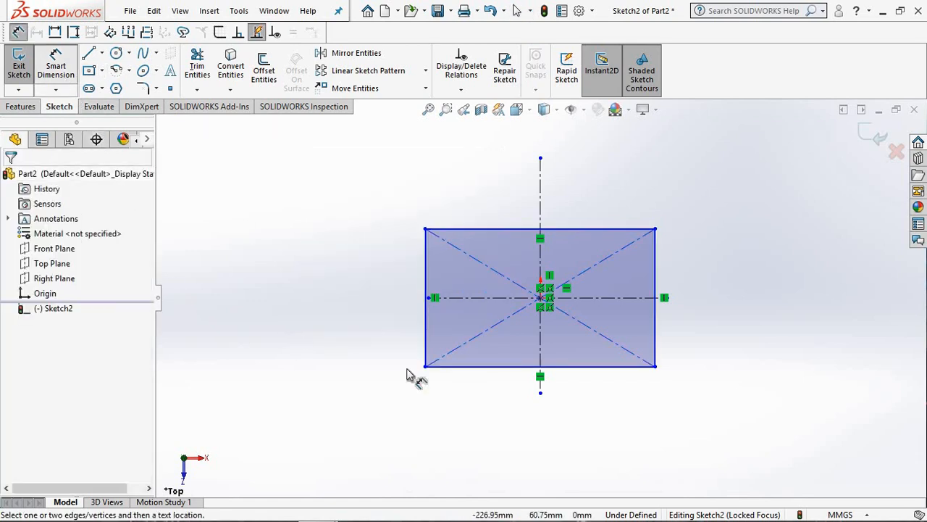
left_click(423, 292)
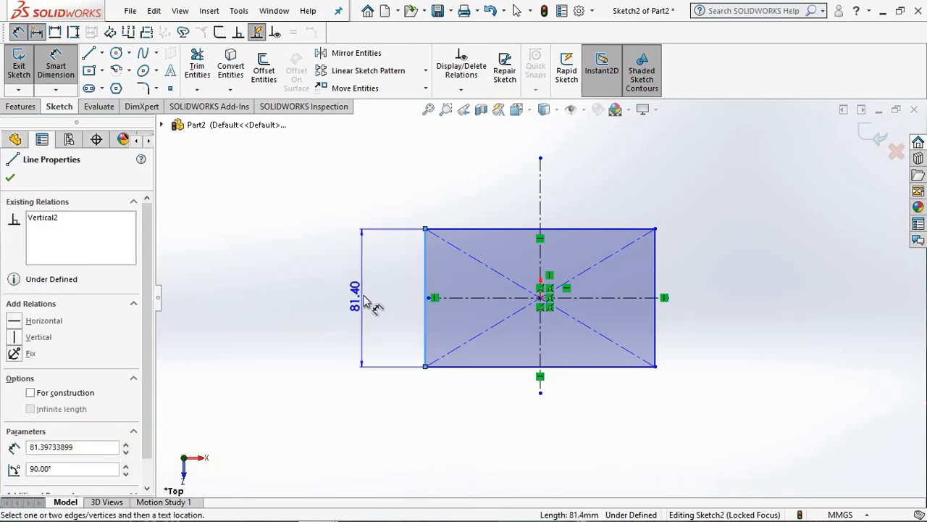
left_click(365, 304)
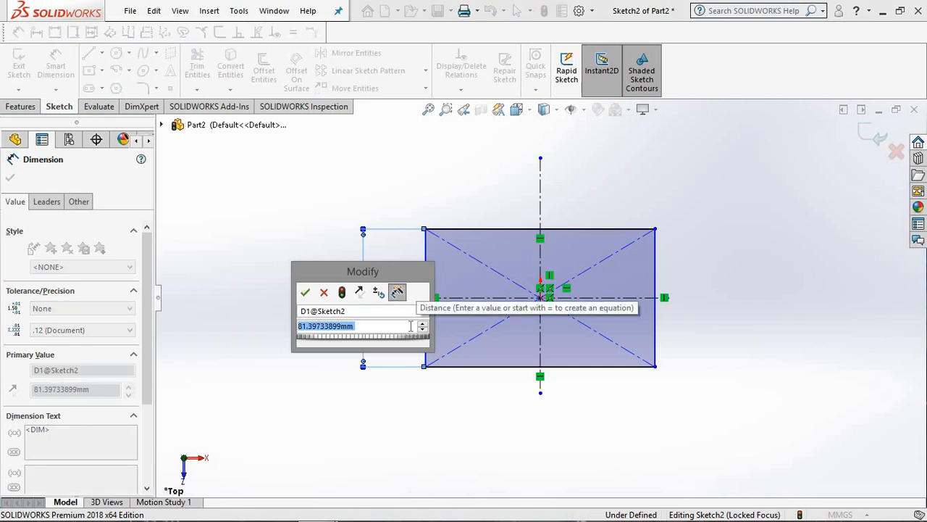
type("=")
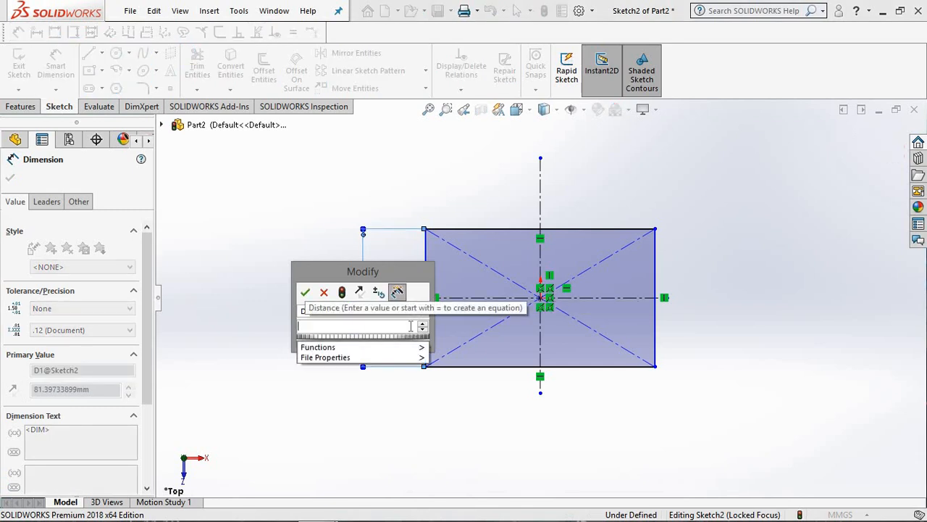
key("Up")
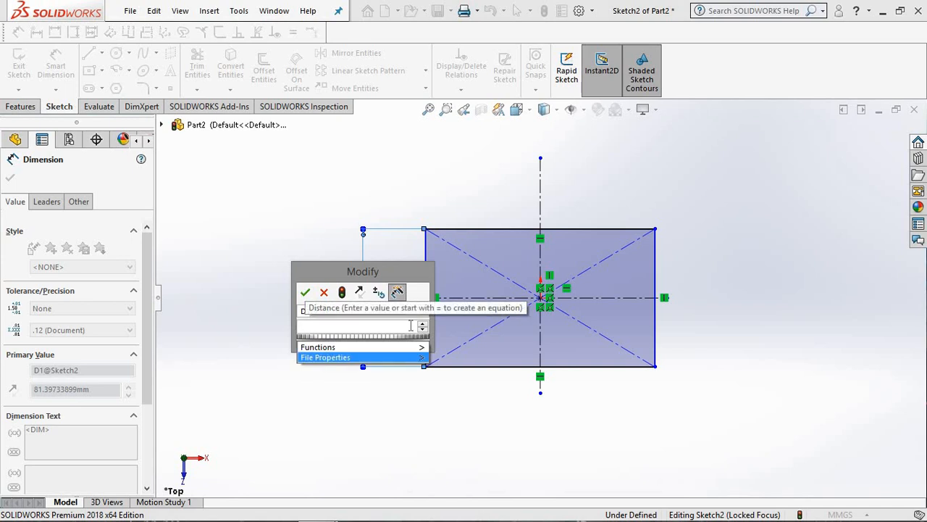
key("BackSpace")
type("48")
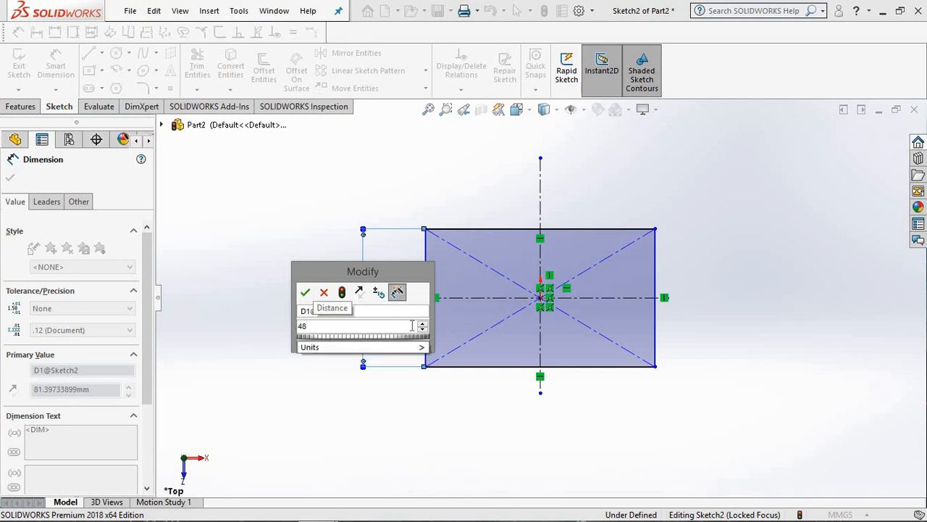
left_click(307, 295)
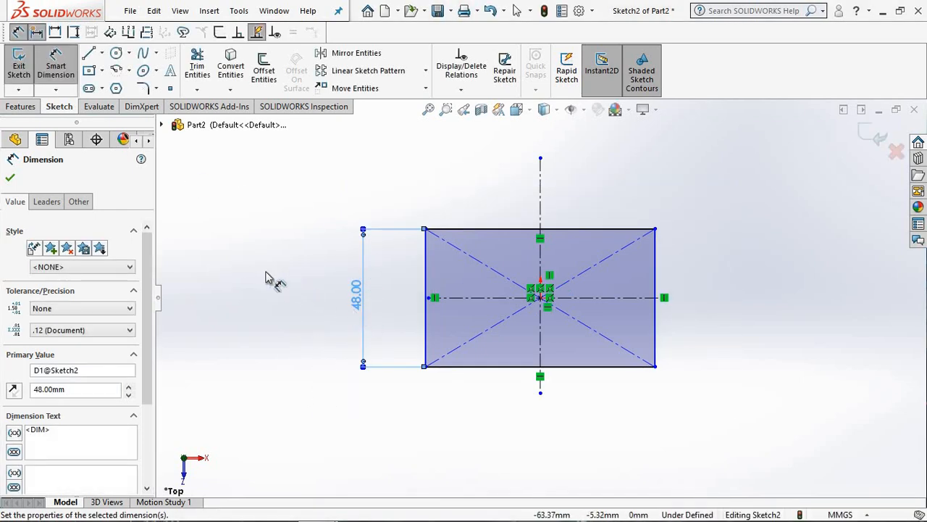
left_click(509, 230)
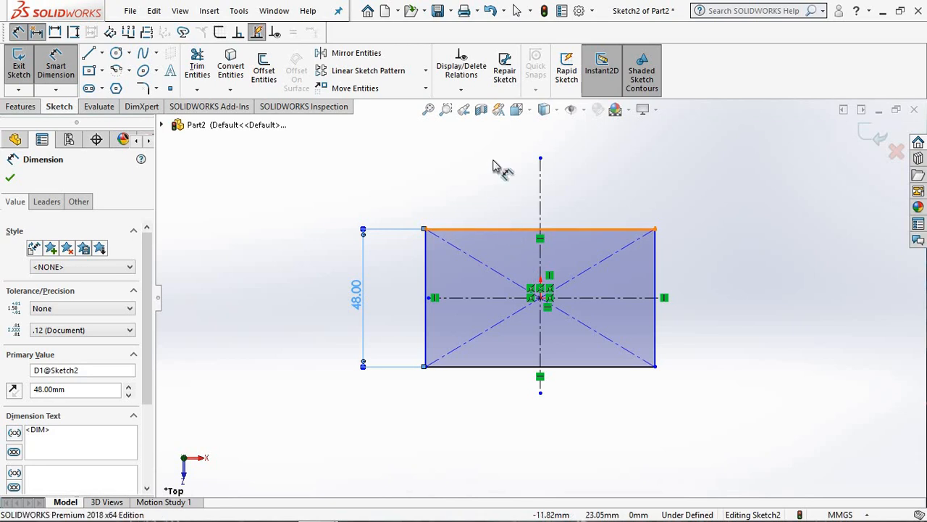
left_click(540, 191)
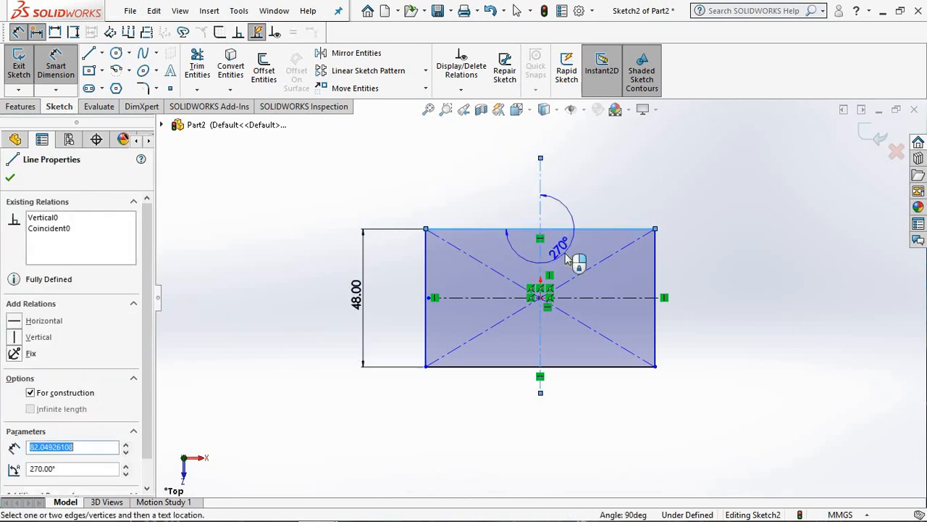
key("Escape")
Step: Dimension the rectangle's upper horizontal edge and set its length to 102 mm
left_click(494, 229)
left_click(497, 197)
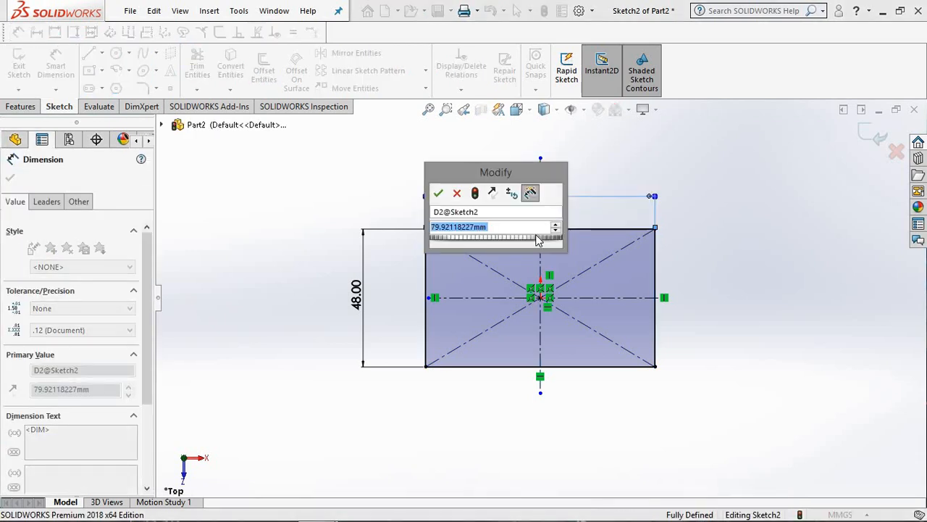
type("10")
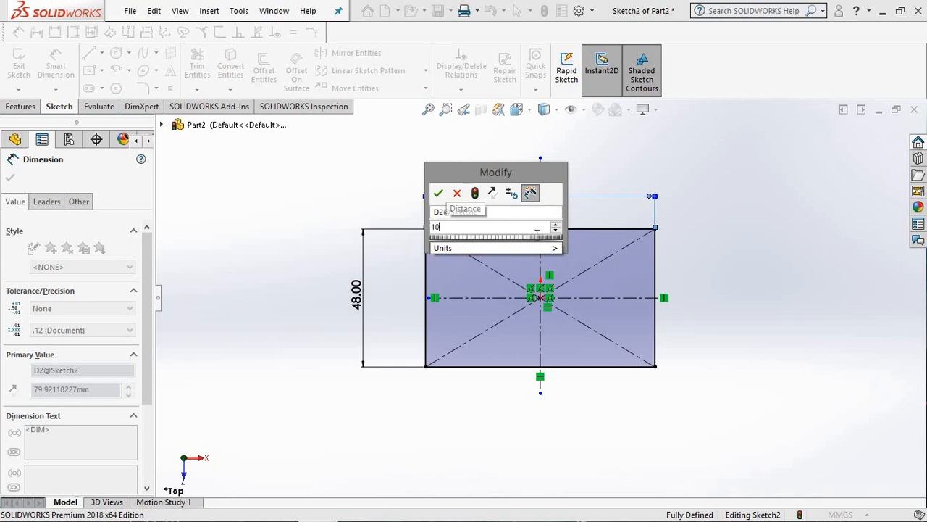
type("2")
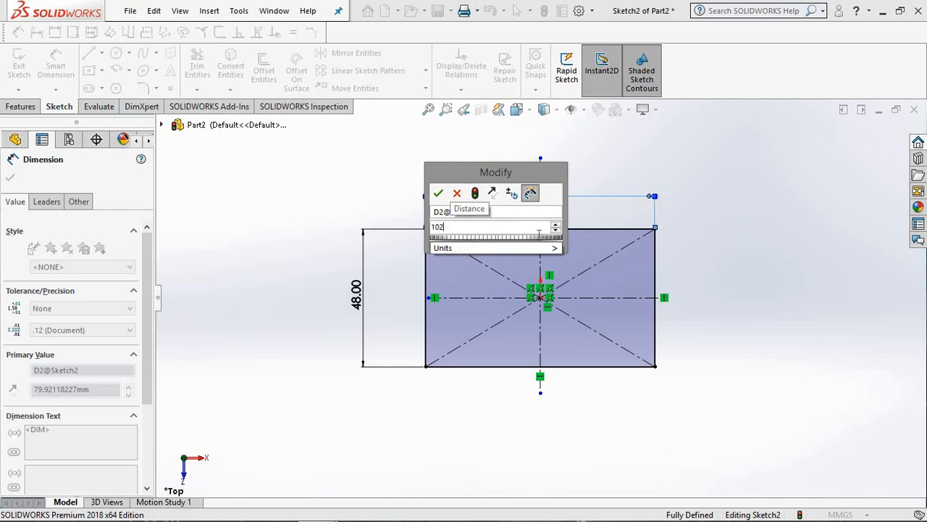
key("Return")
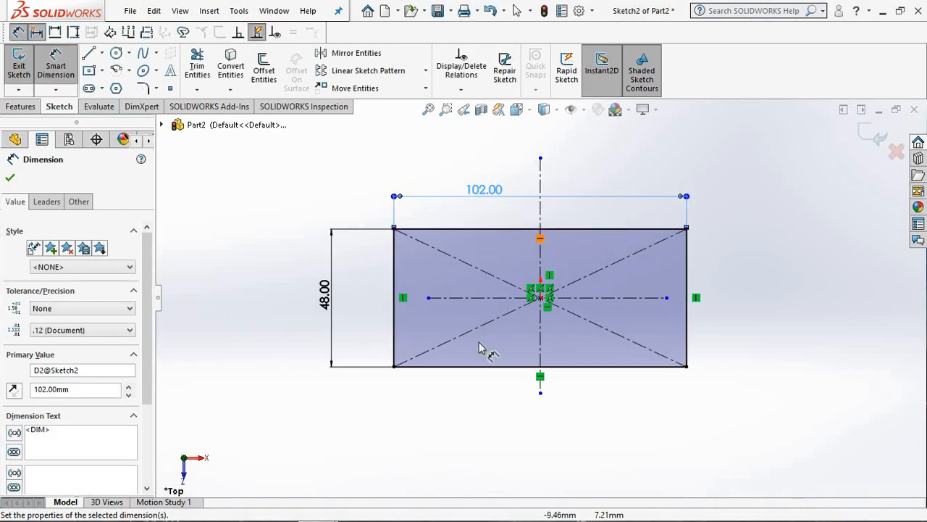
left_click(445, 425)
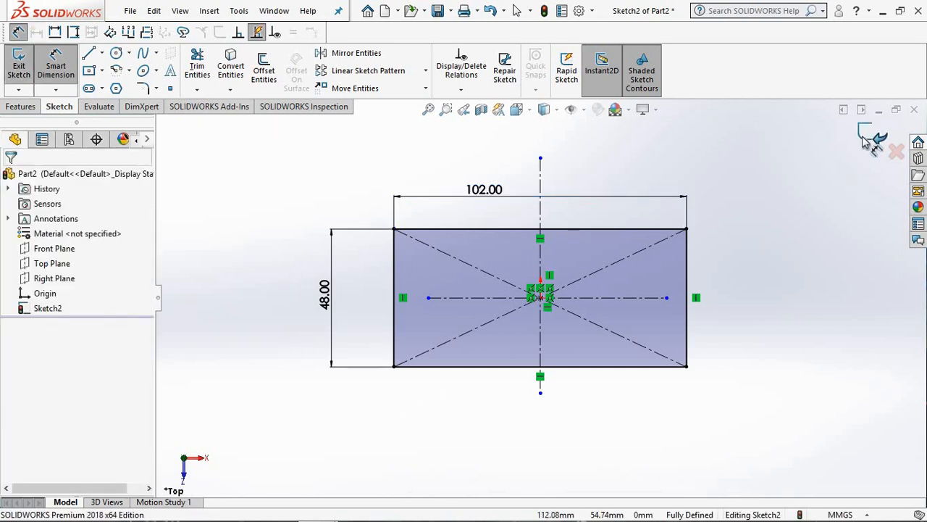
Step: Exit the rectangle sketch and switch the model to the Isometric orientation
left_click(22, 71)
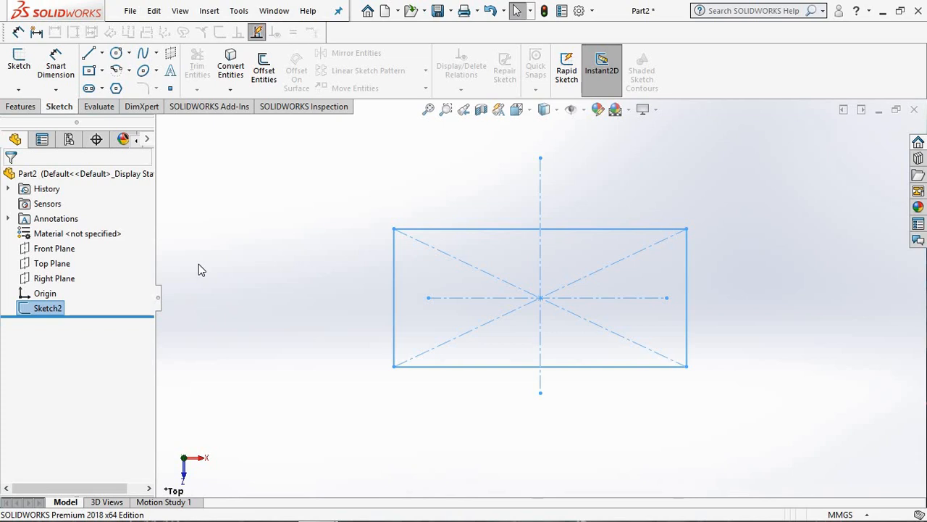
key("space")
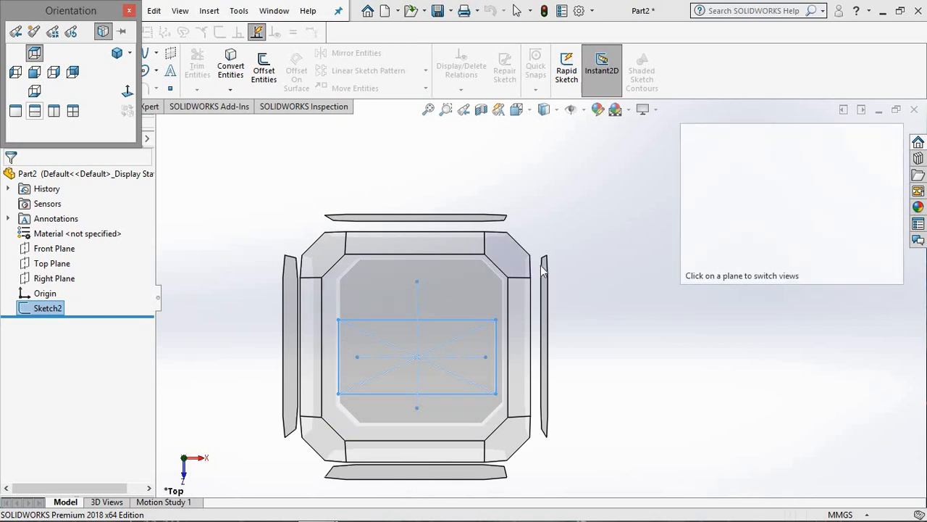
left_click(116, 54)
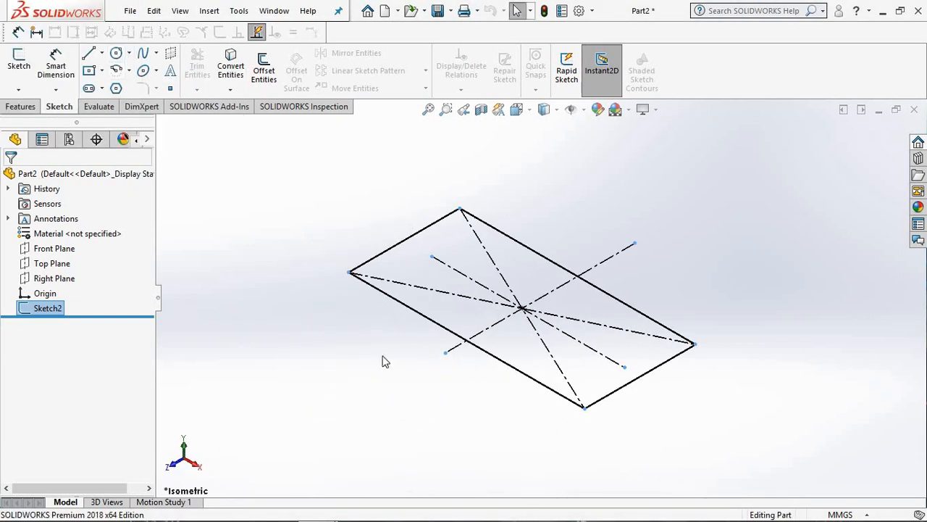
Step: Start an Extruded Boss/Base of the rectangle sketch, beginning at the Sketch Plane with a Blind end condition
left_click(22, 107)
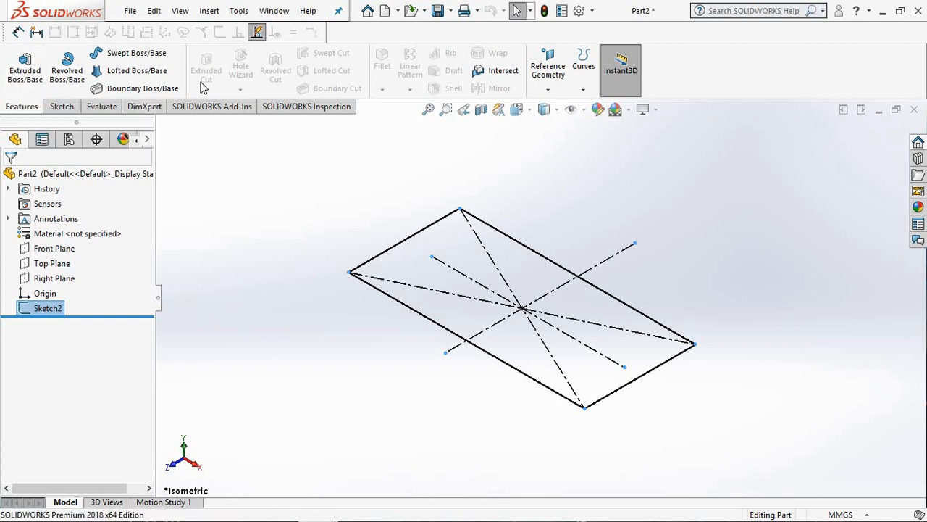
left_click(22, 82)
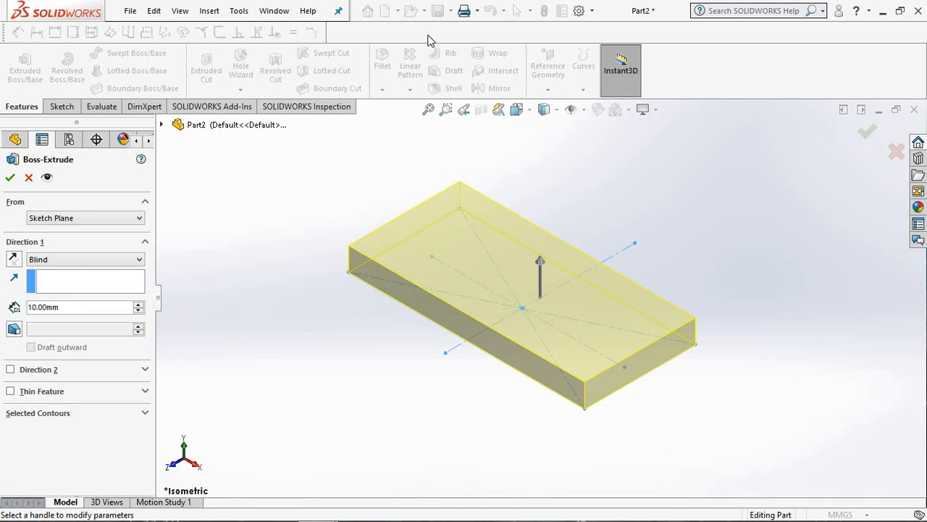
left_click(65, 218)
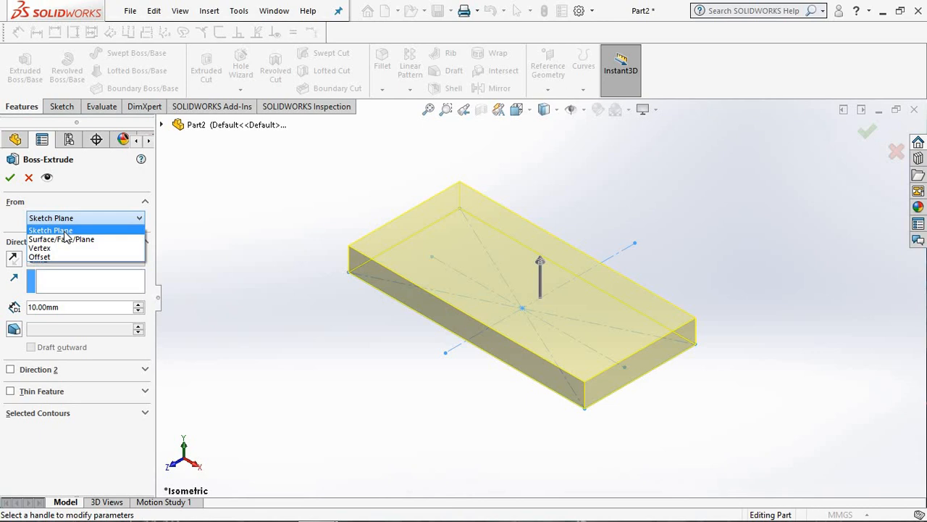
left_click(64, 231)
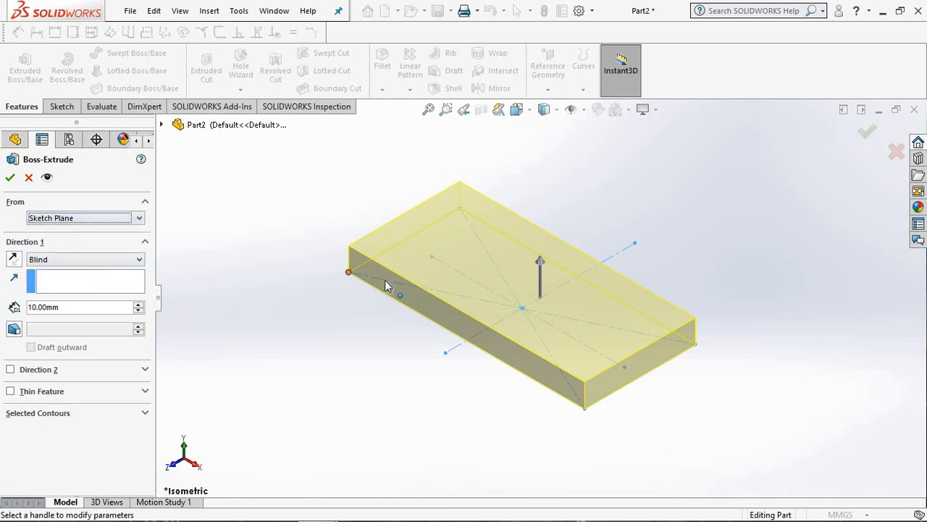
left_click(140, 219)
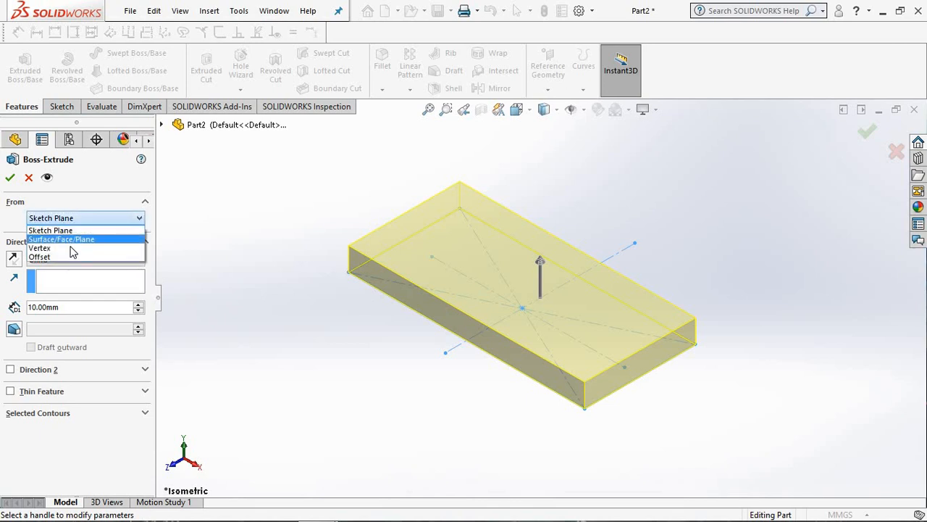
left_click(56, 232)
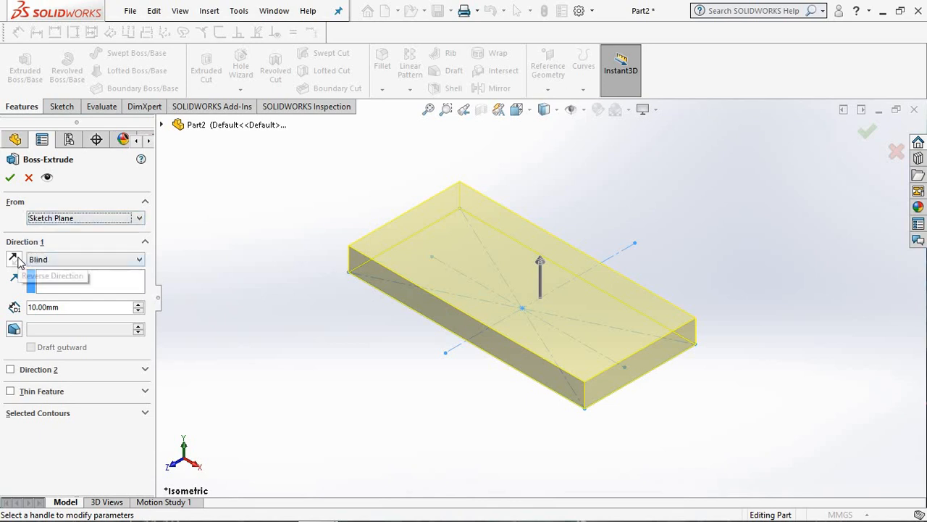
left_click(53, 262)
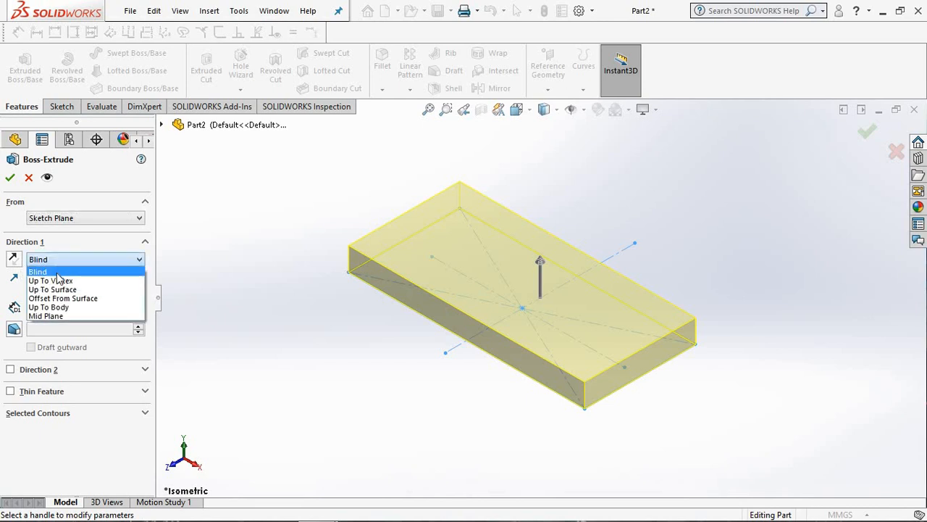
left_click(56, 273)
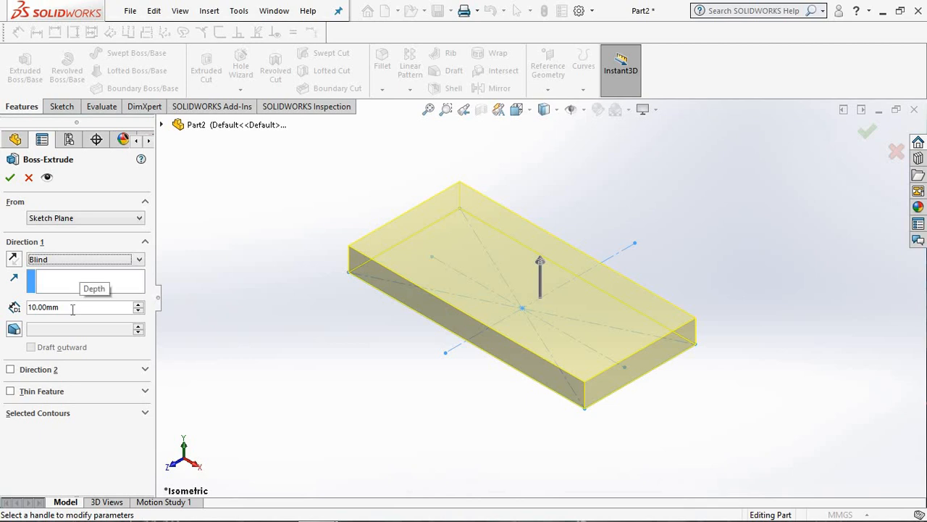
Step: Set the extrusion depth to 27 mm and complete the solid block
left_click_drag(67, 309, 13, 313)
type("27")
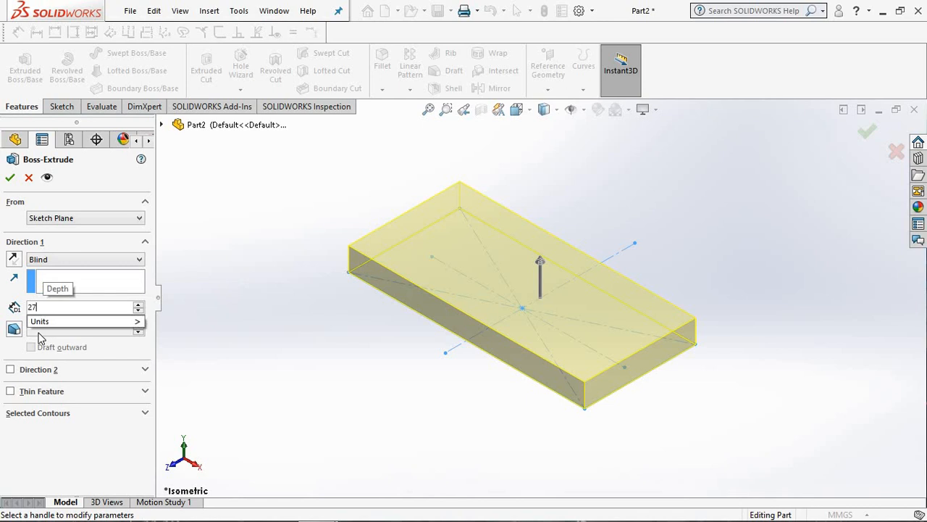
key("Return")
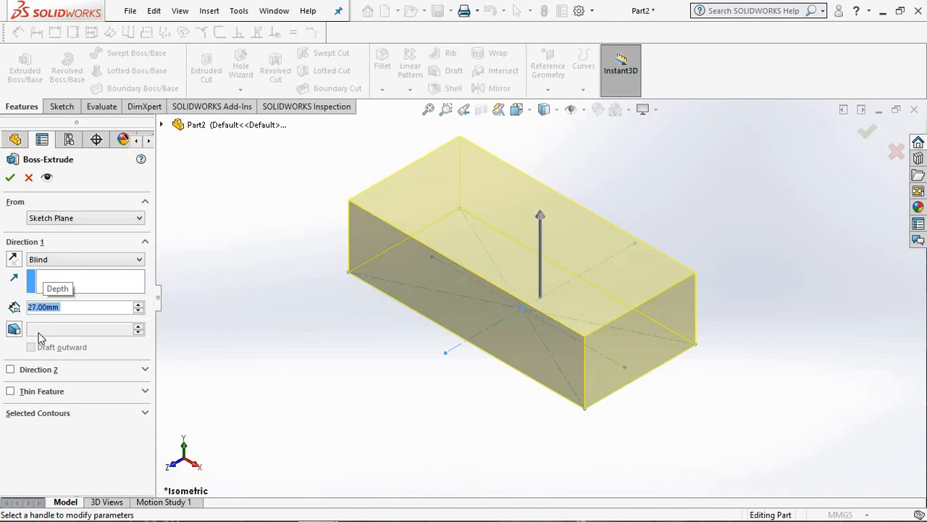
left_click(11, 178)
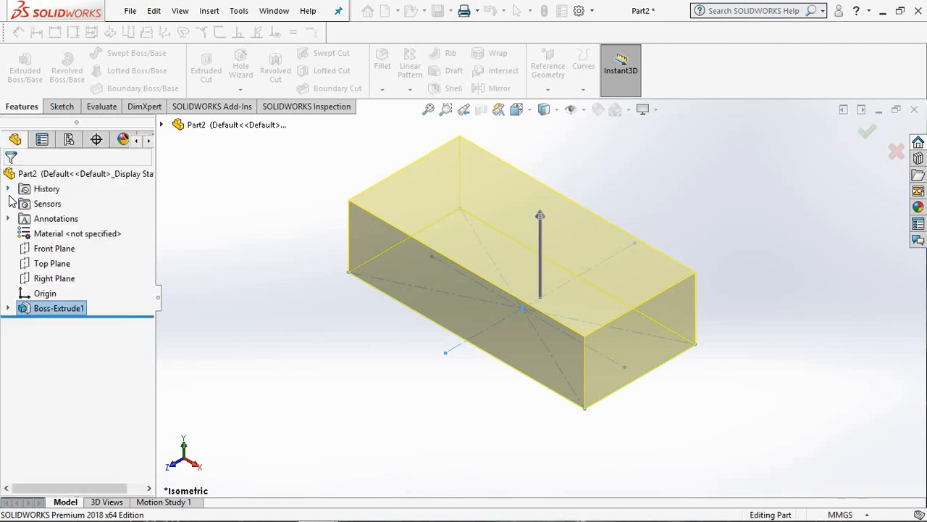
scroll(324, 311, "down", 2)
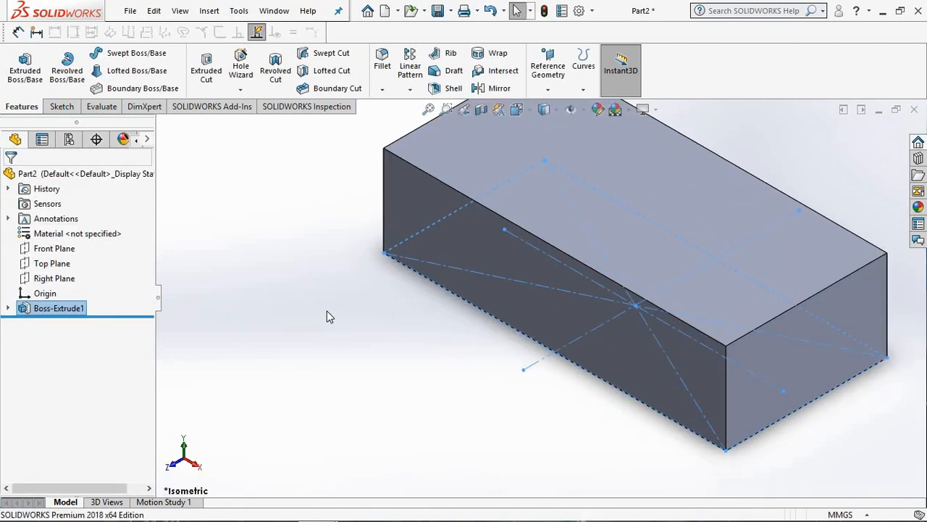
scroll(327, 312, "up", 4)
mouse_move(482, 309)
middle_mouse_down()
mouse_move(497, 321)
mouse_move(437, 296)
mouse_move(461, 250)
mouse_move(483, 266)
mouse_move(476, 261)
mouse_move(422, 263)
mouse_move(449, 265)
mouse_move(486, 304)
mouse_move(471, 279)
mouse_move(428, 261)
mouse_move(452, 224)
mouse_move(514, 235)
mouse_move(483, 297)
mouse_move(481, 254)
middle_mouse_up()
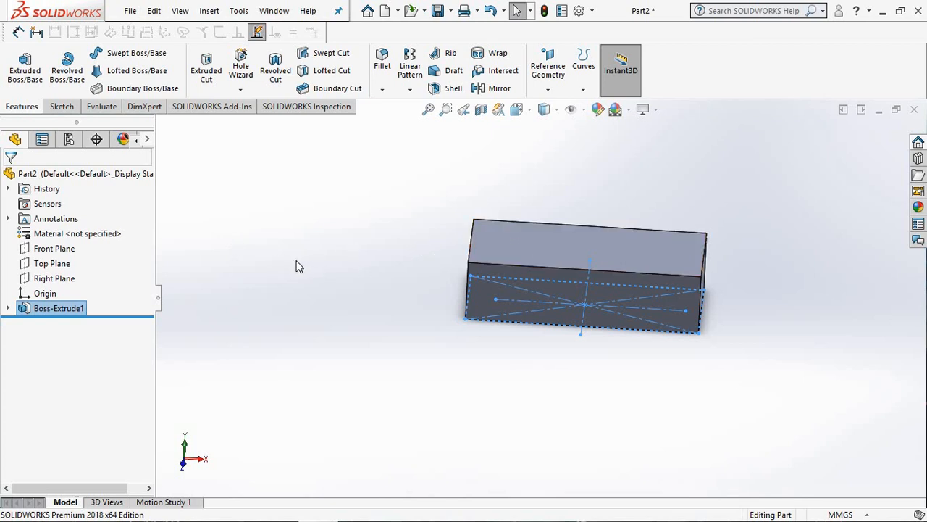
Step: Start a sketch on the block's top face and orient the view normal to it
left_click(535, 252)
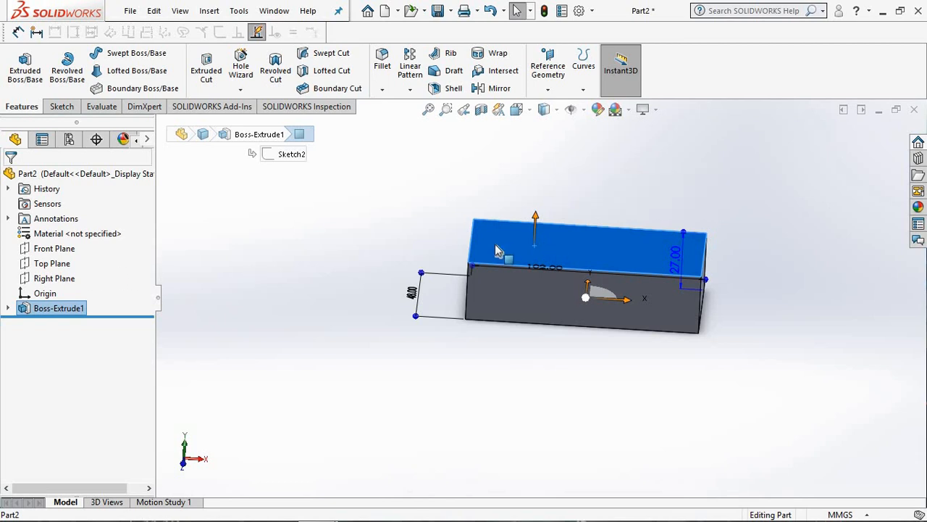
left_click(61, 106)
left_click(20, 64)
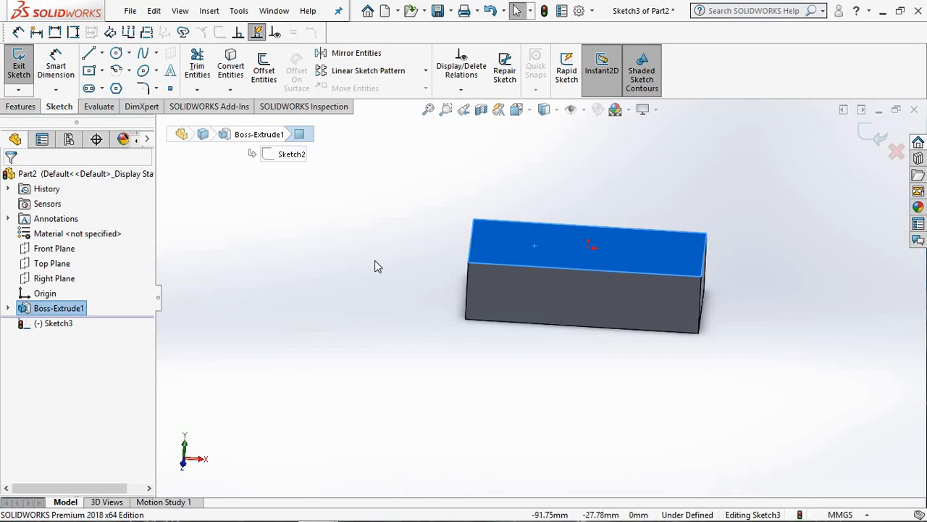
key("space")
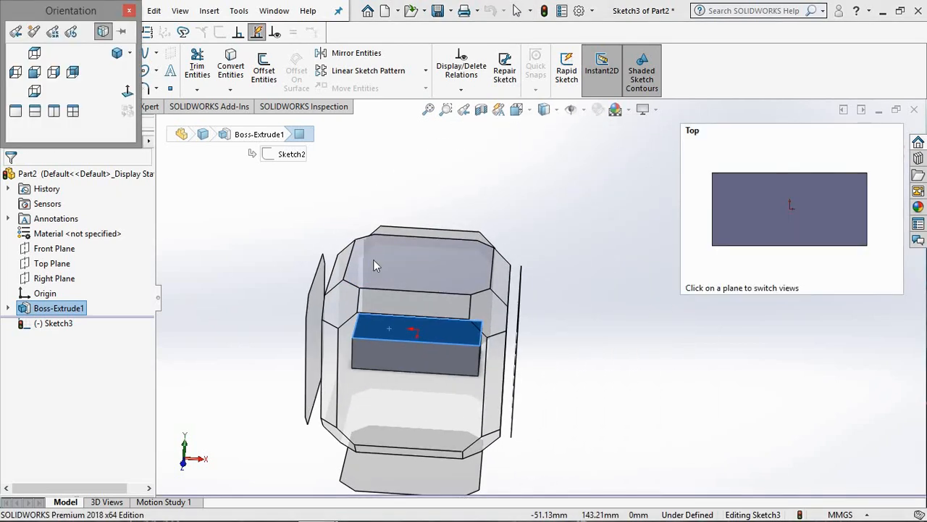
left_click(126, 95)
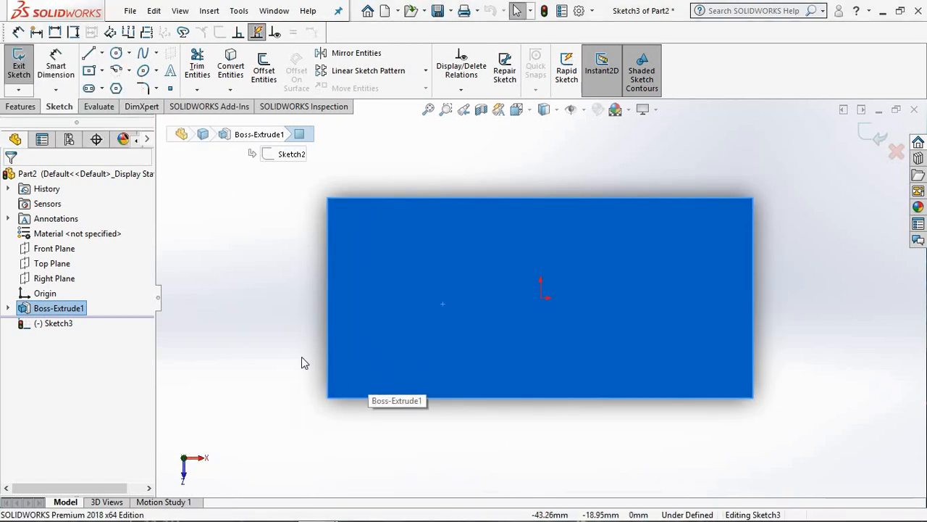
Step: Draw a vertical construction centerline about 33 mm long from the origin up past the face's upper edge
left_click(102, 53)
left_click(121, 85)
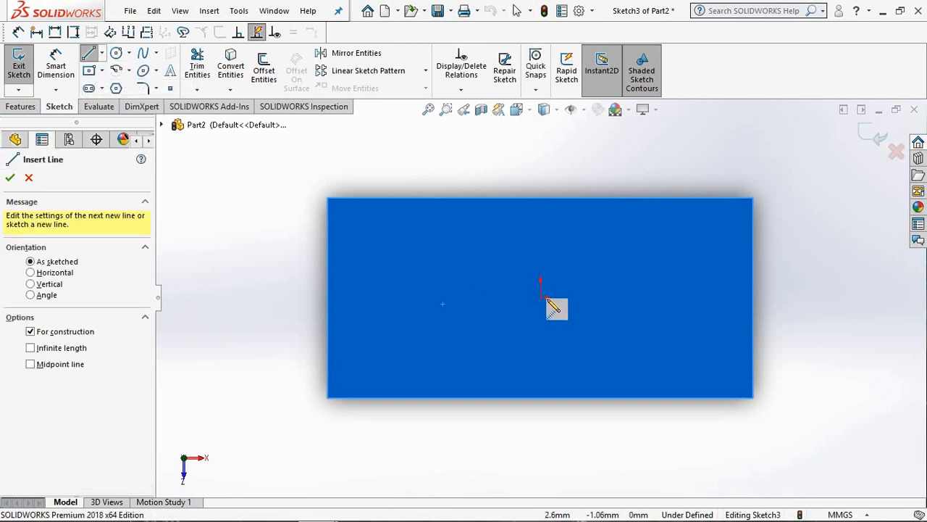
left_click(541, 298)
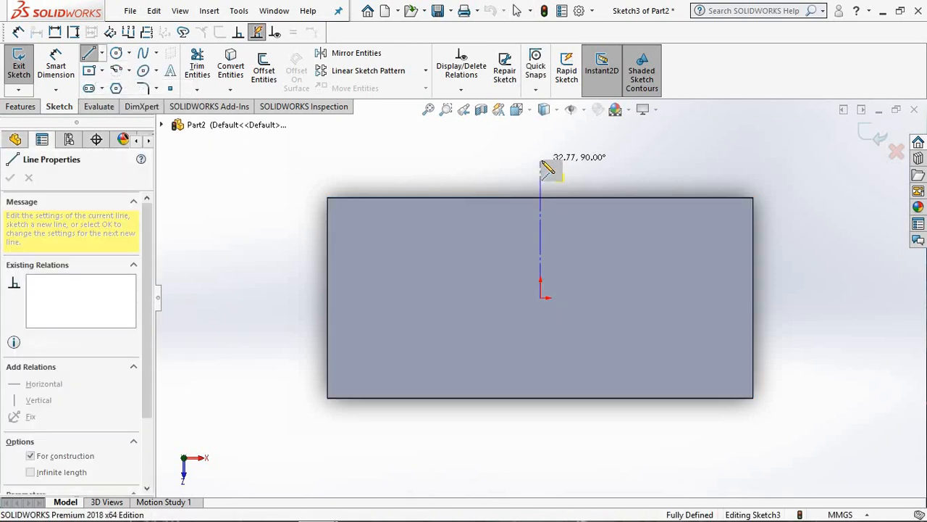
right_click(552, 164)
left_click(578, 172)
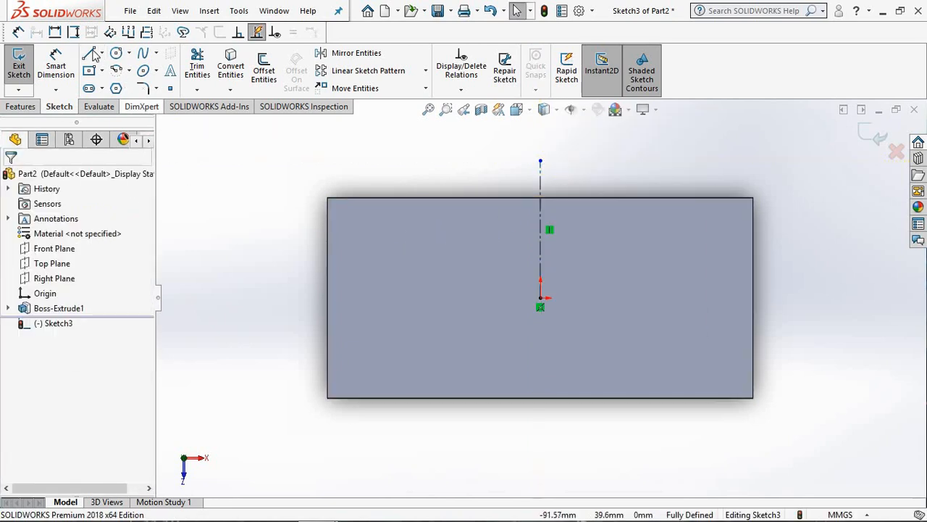
Step: Sketch a circle centred on the origin with a radius of about 16 mm
left_click(116, 53)
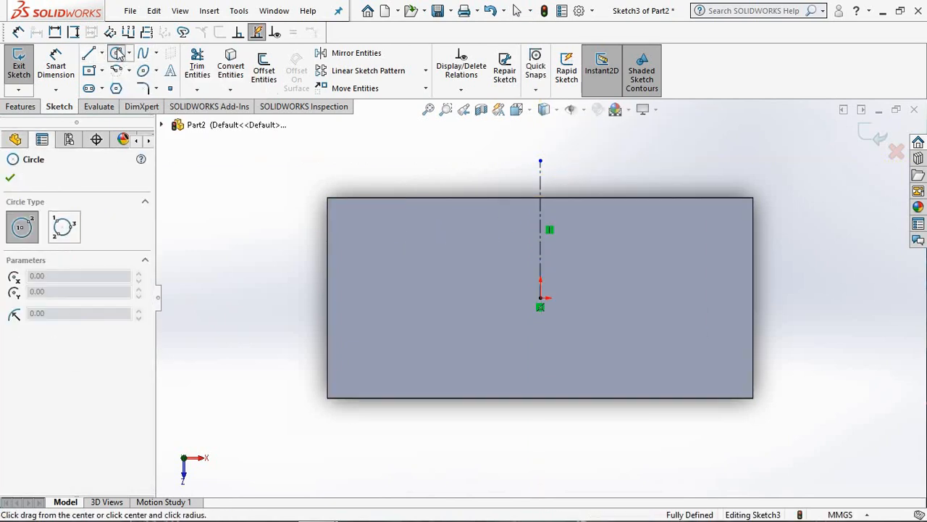
left_click(541, 299)
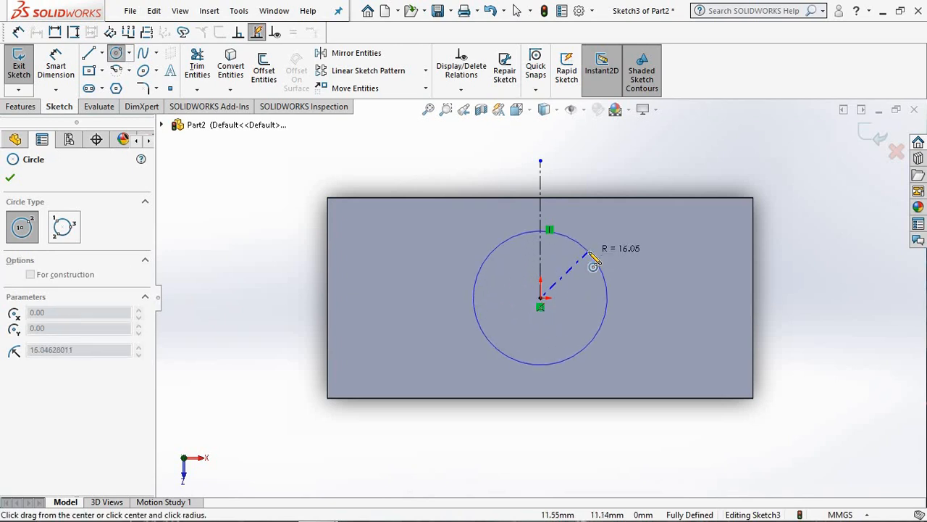
left_click(596, 252)
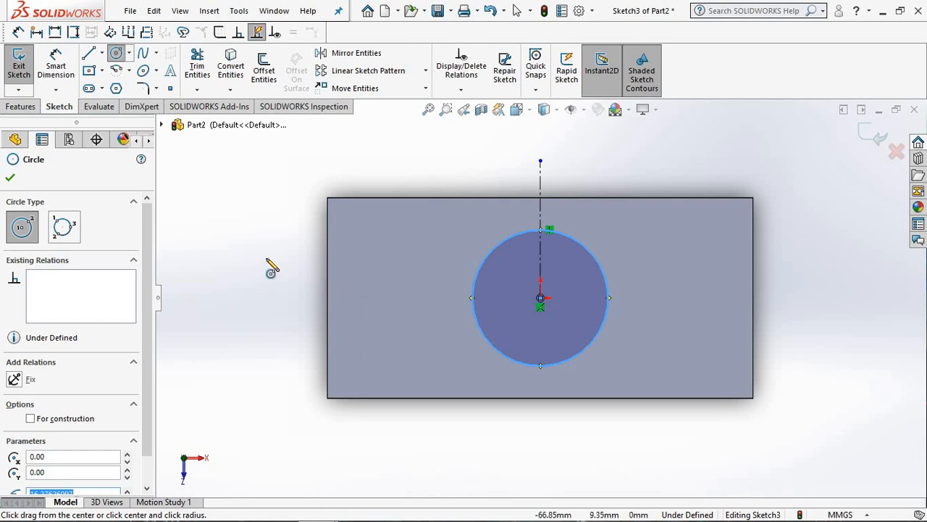
left_click(10, 177)
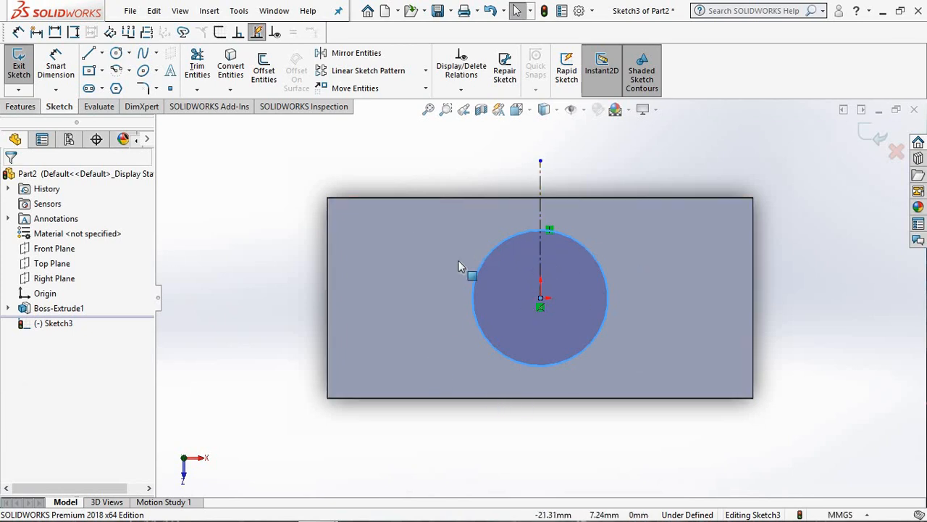
Step: Extrude the circle upward from the block's top face as a Blind boss with a depth of 46-27 mm, using the Isometric orientation
left_click(20, 107)
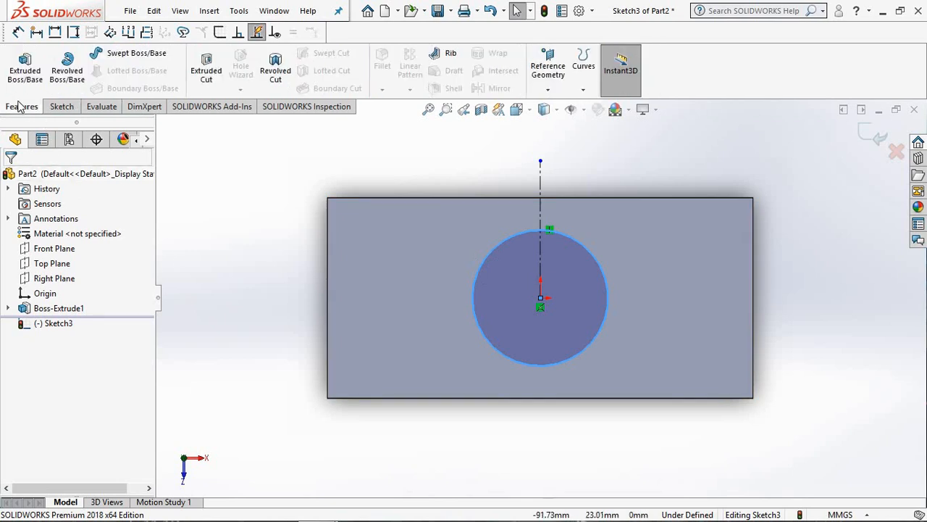
left_click(25, 73)
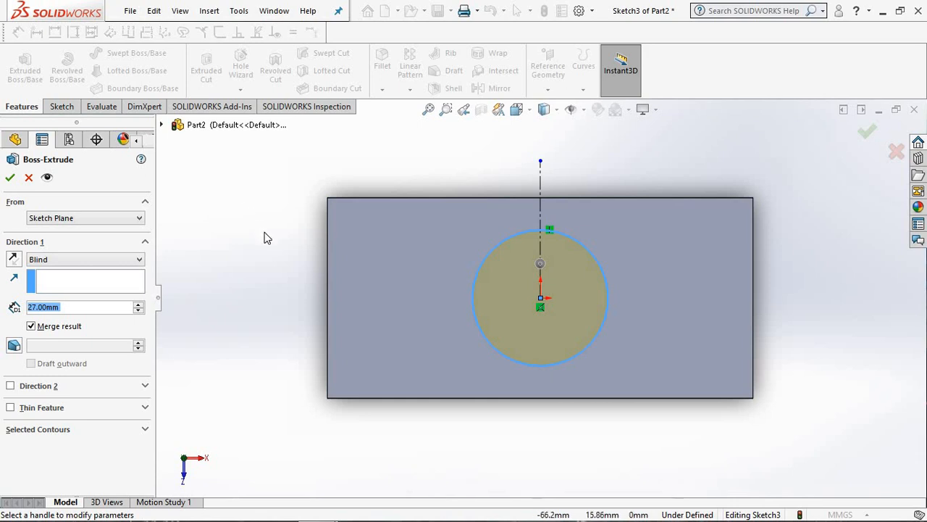
middle_click_drag(264, 228, 269, 195)
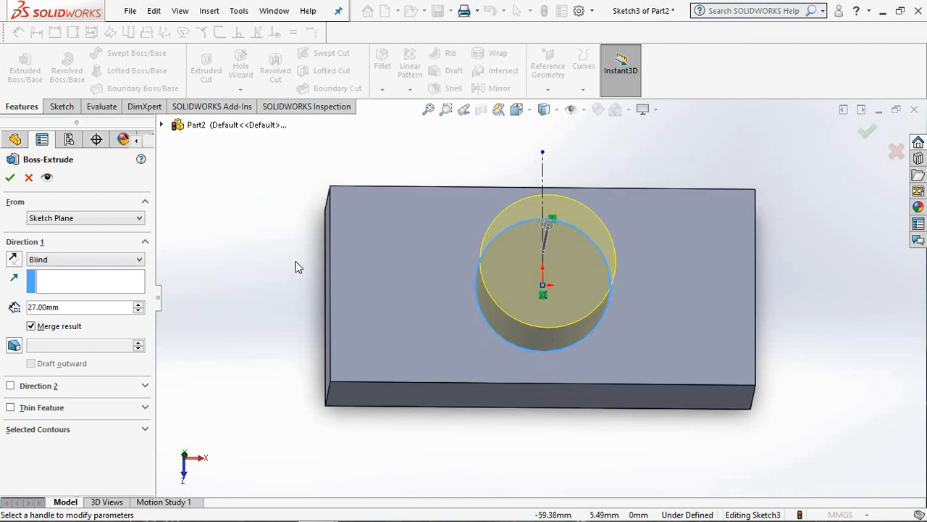
key("space")
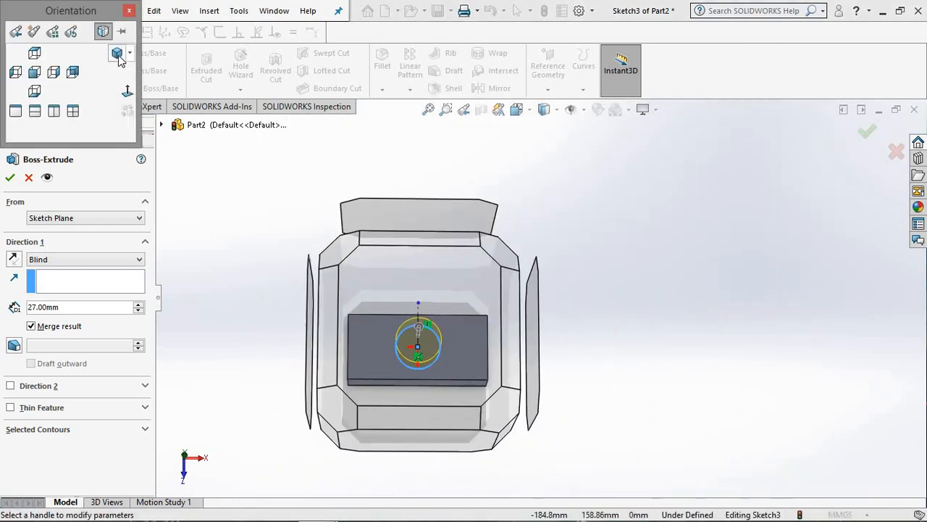
left_click(117, 54)
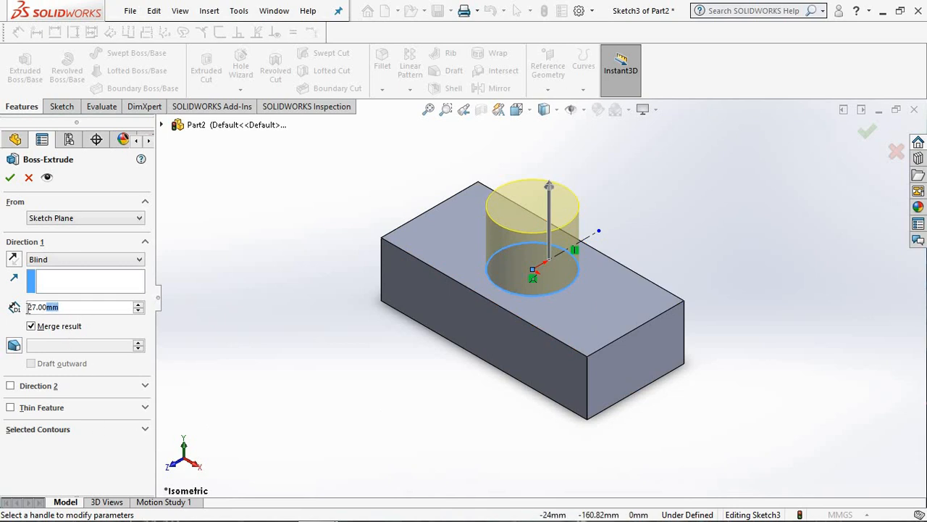
key("BackSpace")
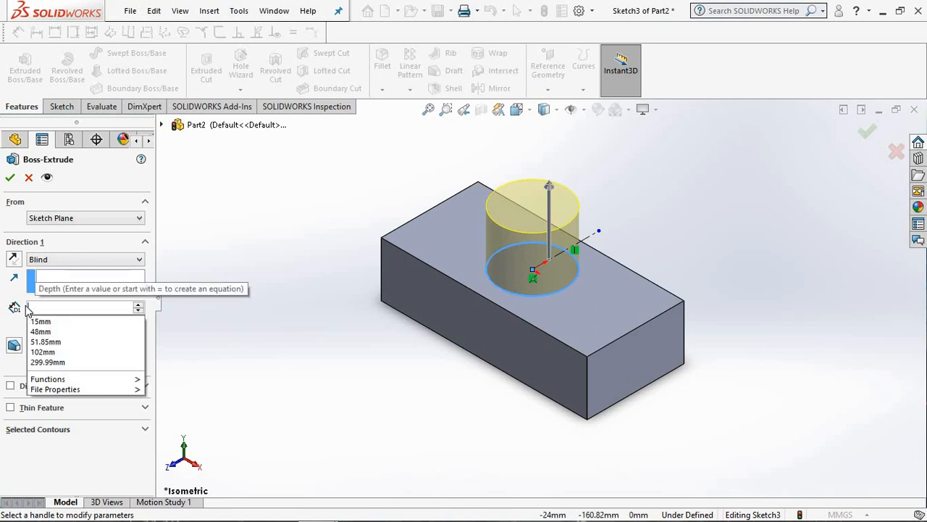
type("46")
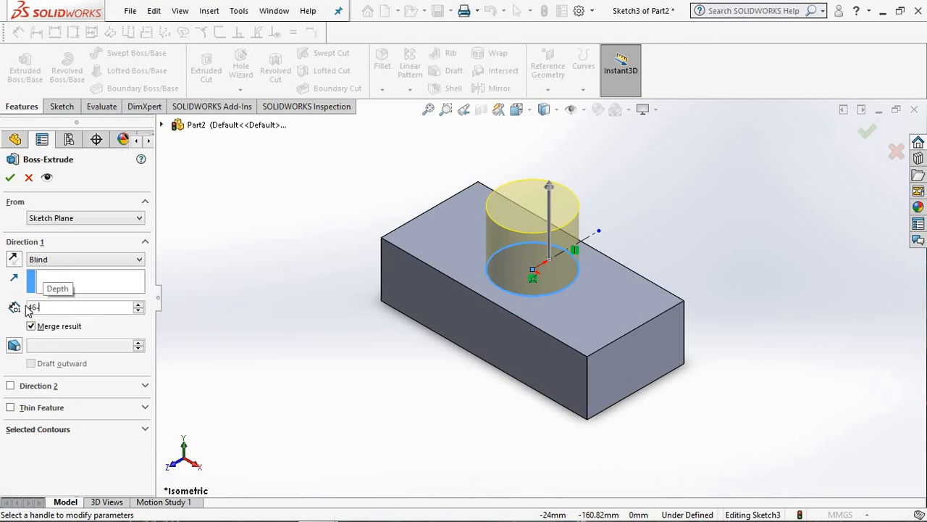
type("-27")
key("Return")
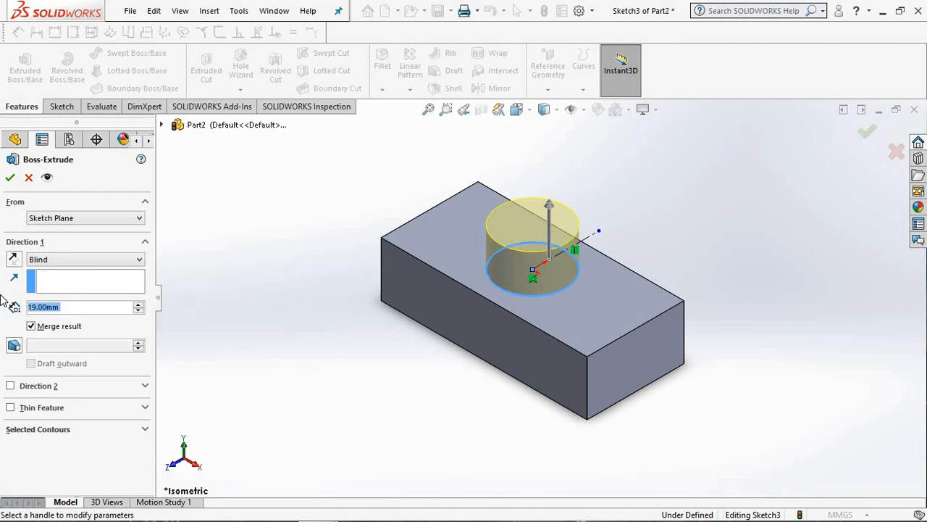
left_click(9, 179)
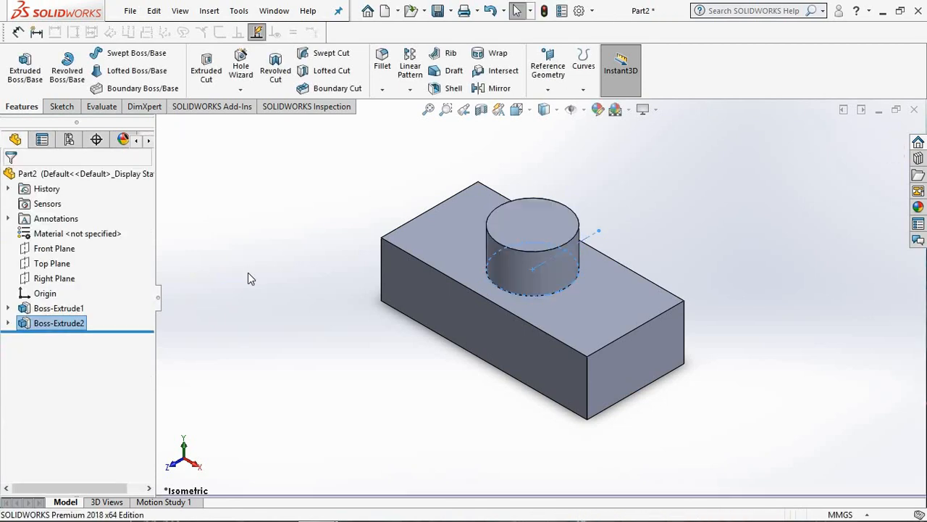
Step: Start a sketch on the cylindrical boss's top face and orient the view normal to it
middle_click_drag(248, 274, 268, 258)
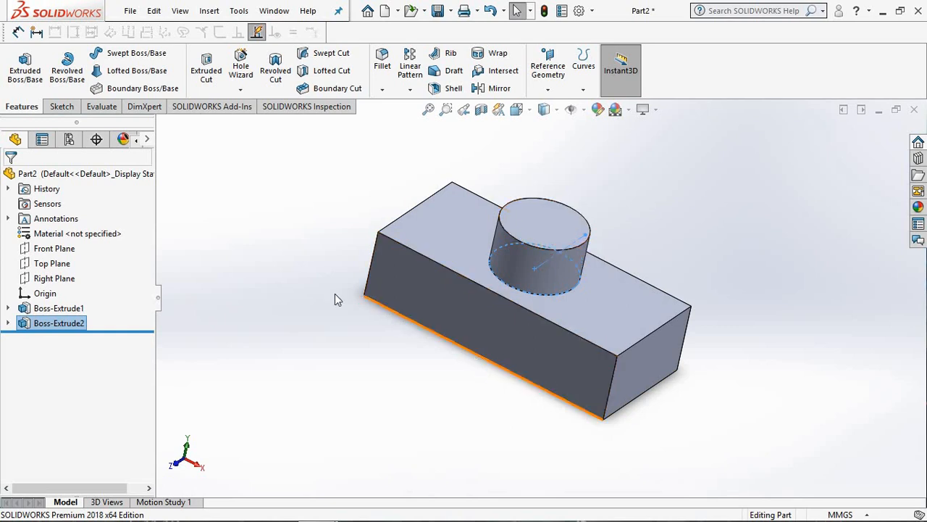
middle_click_drag(279, 275, 331, 222)
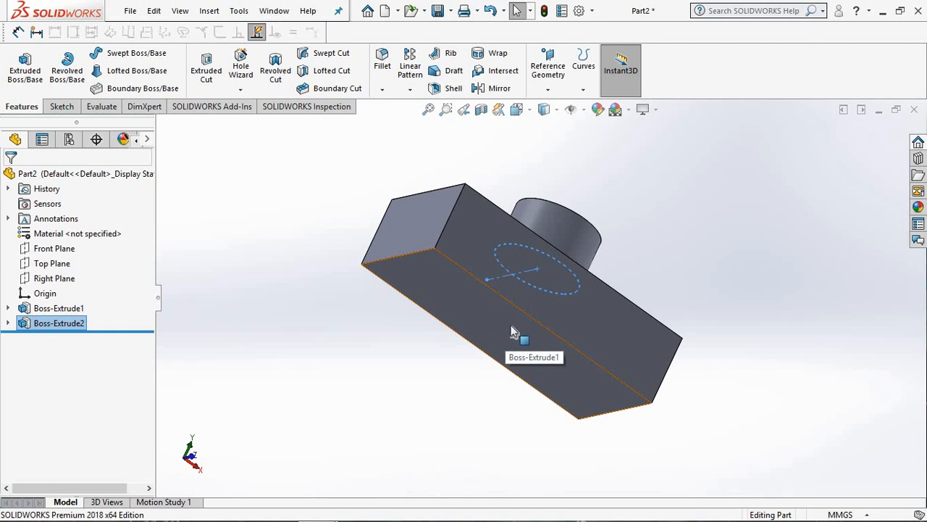
middle_click_drag(368, 223, 205, 292)
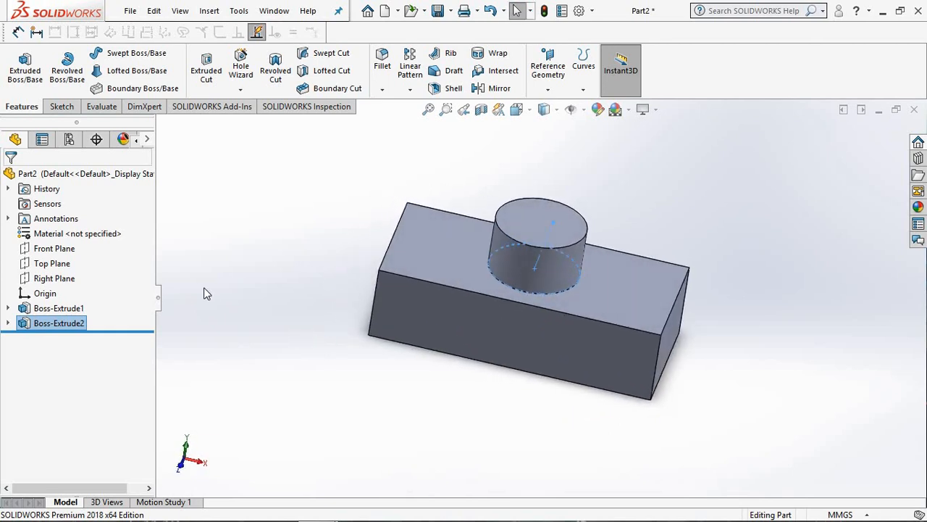
left_click(520, 219)
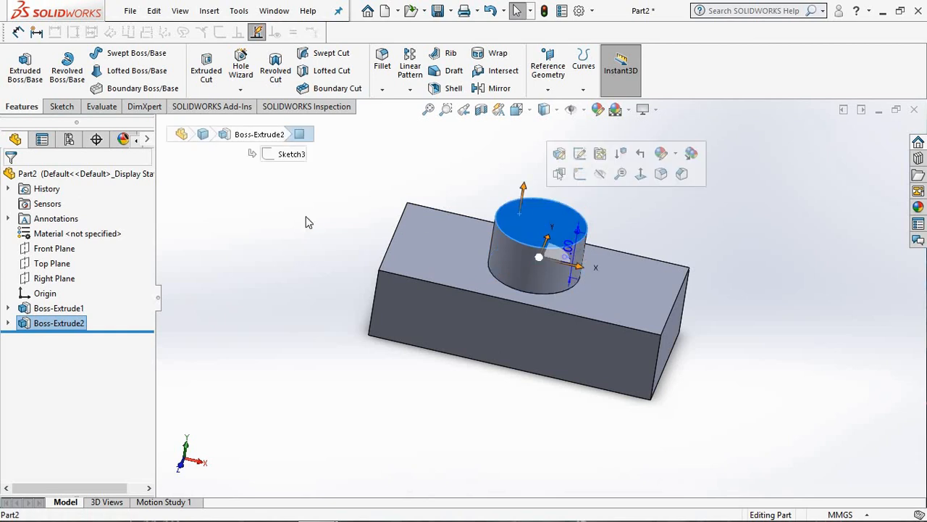
left_click(62, 107)
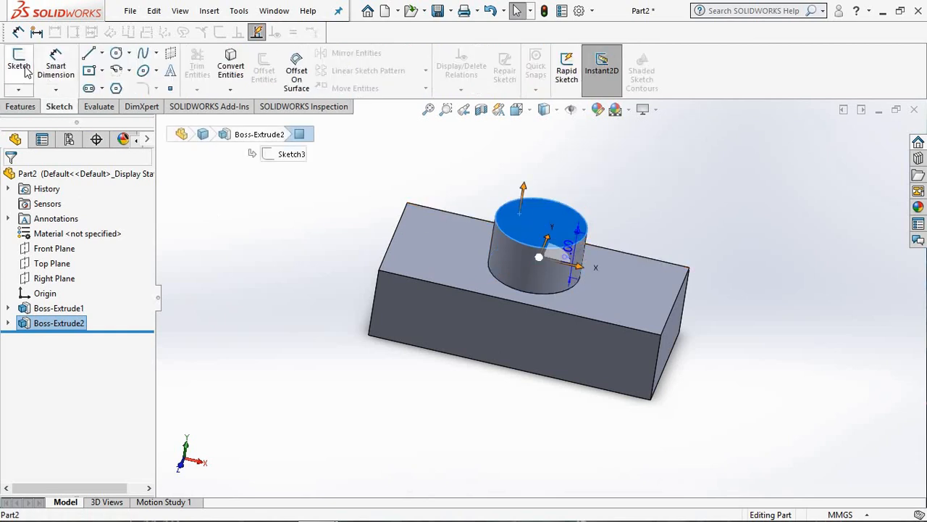
left_click(19, 64)
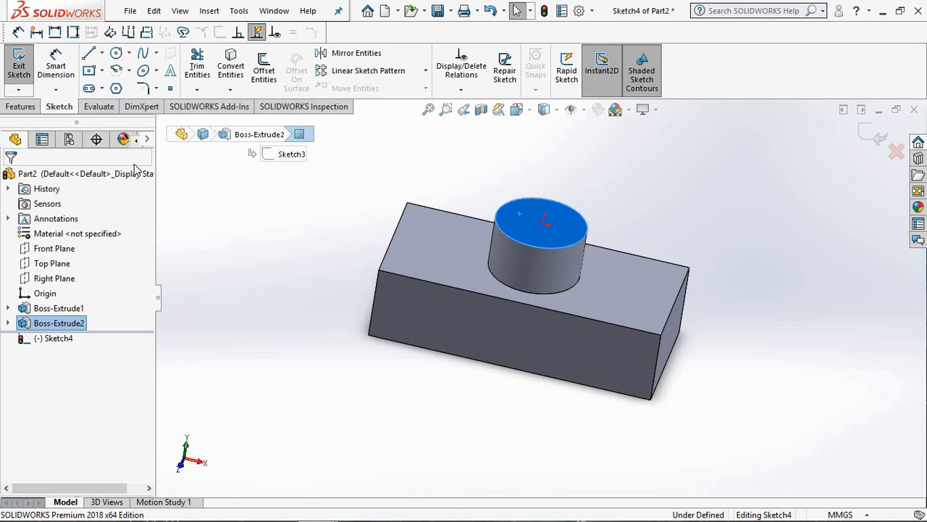
key("space")
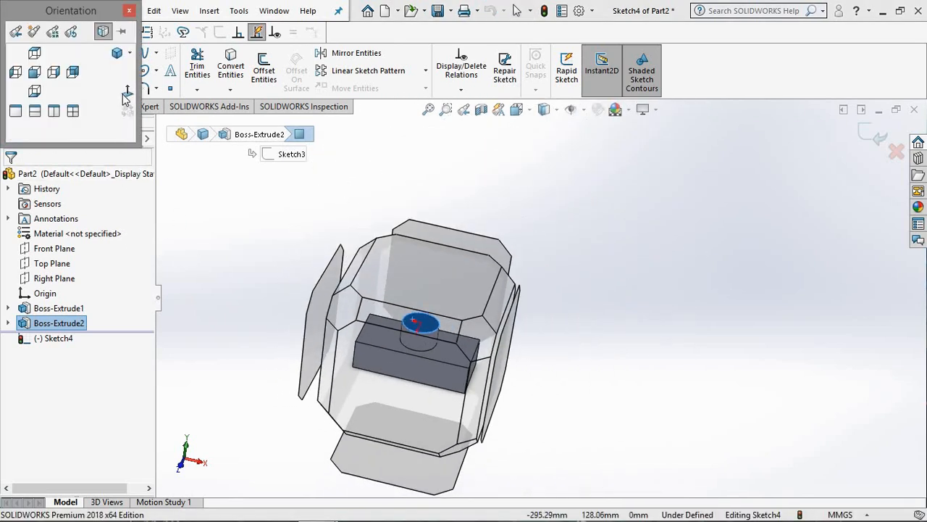
left_click(126, 91)
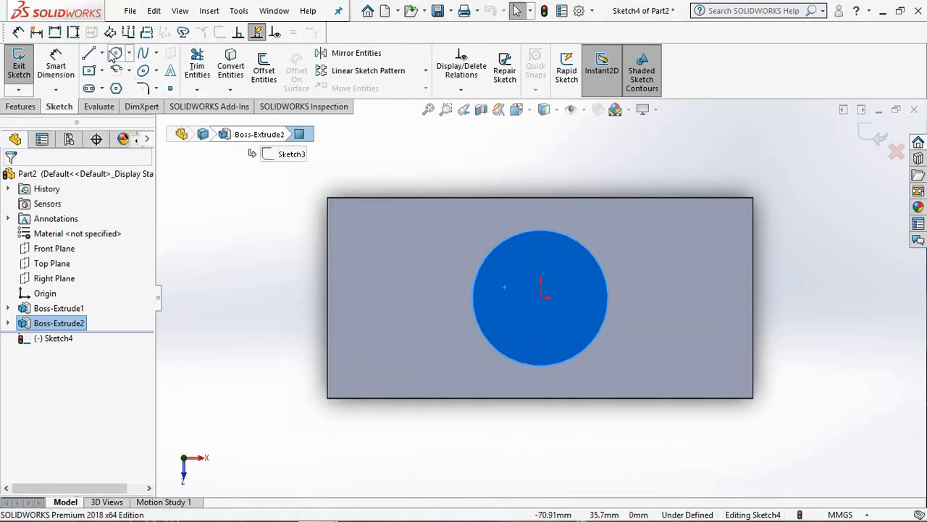
Step: Sketch a circle centred on the origin inside the boss's top face, with a radius of about 7.8 mm
left_click(116, 55)
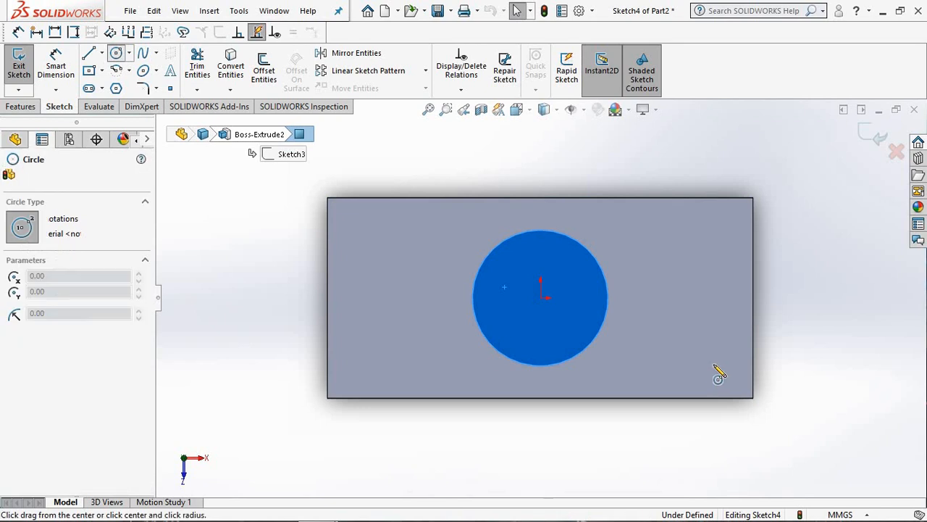
left_click(540, 298)
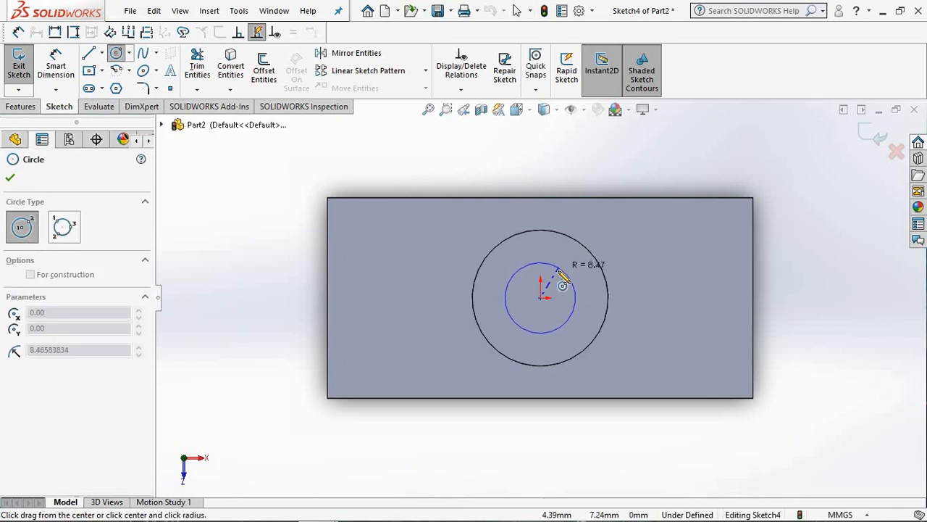
left_click(564, 277)
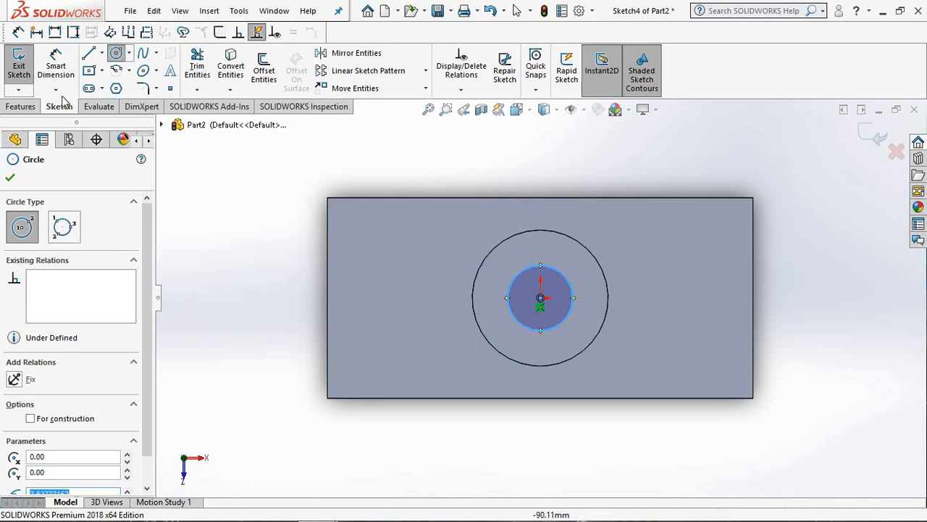
Step: Dimension the inner circle on the boss's top face with a diameter of 12 mm
left_click(56, 65)
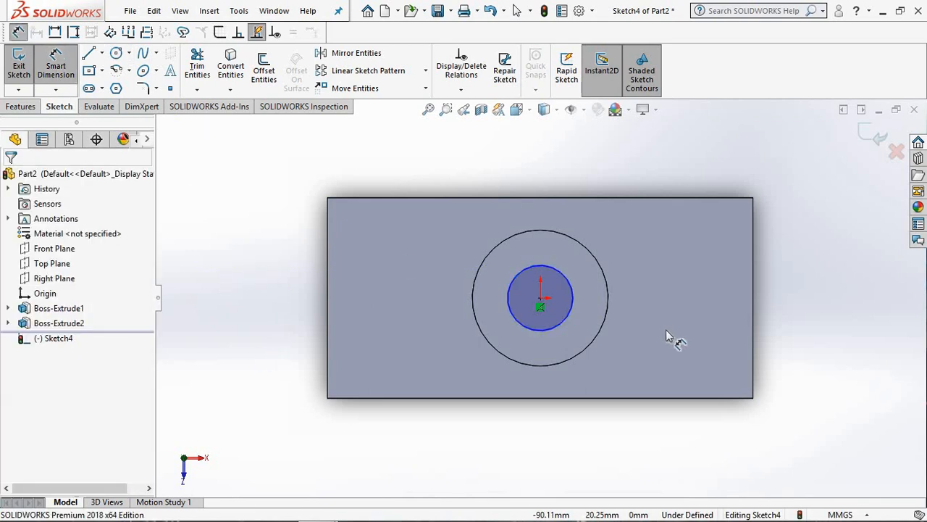
left_click(517, 275)
left_click(433, 190)
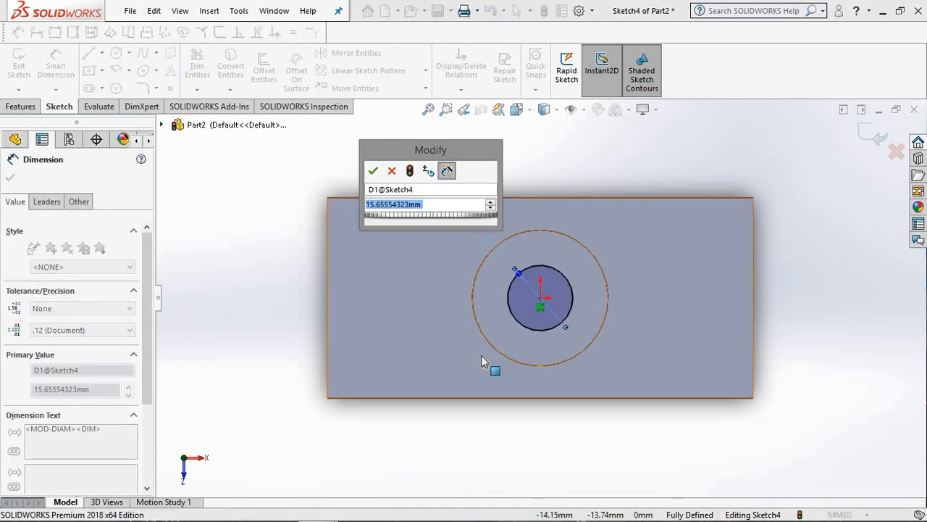
type("1")
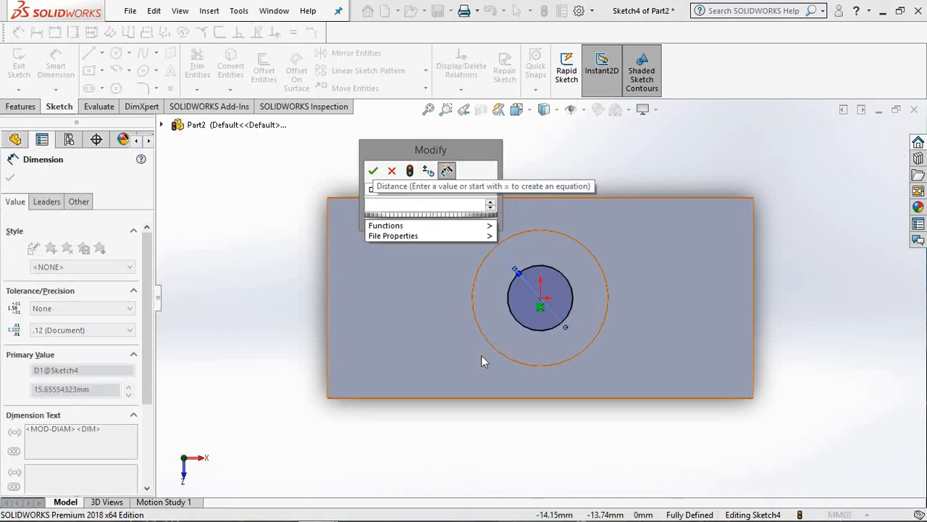
type("2")
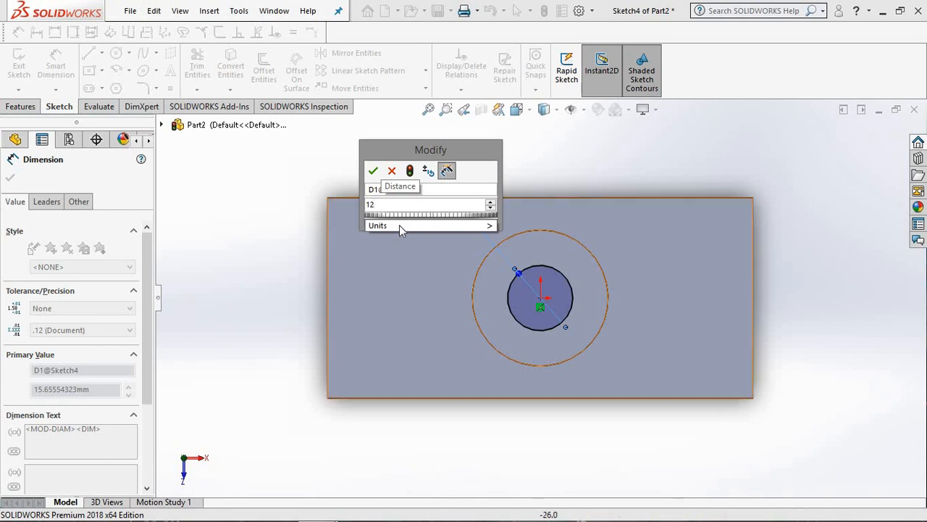
mouse_move(395, 225)
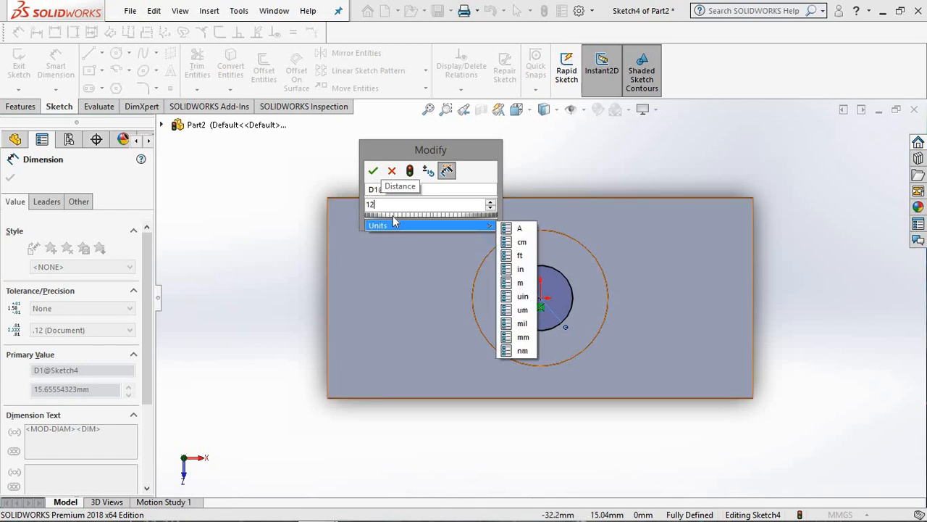
left_click(374, 171)
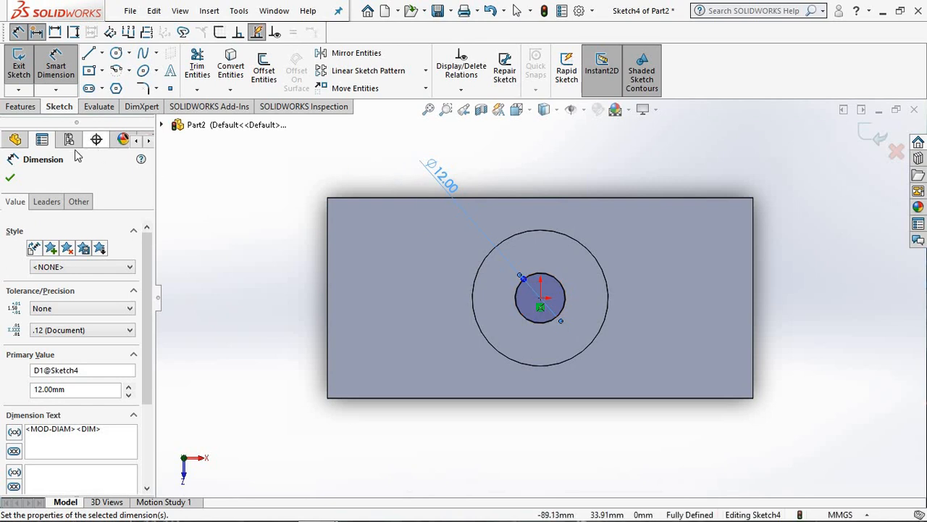
left_click(10, 177)
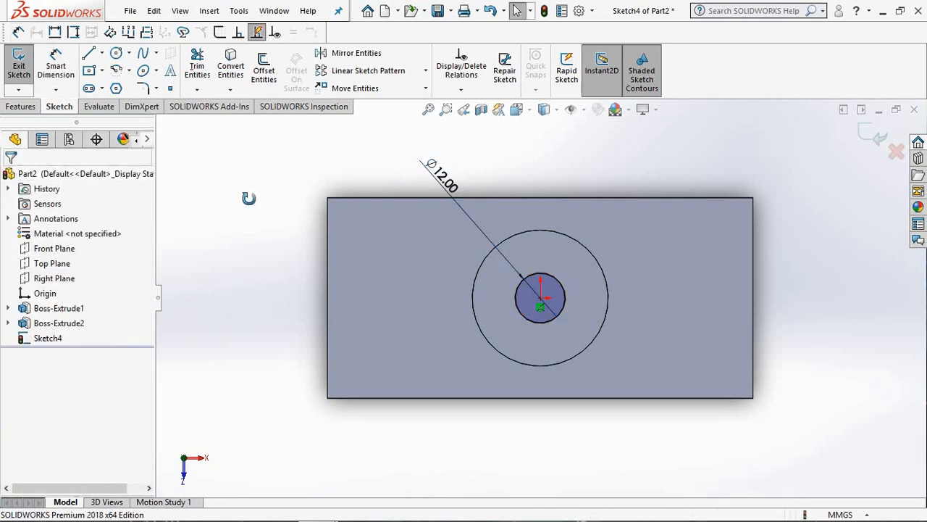
Step: Cut the 12 mm circle down through the boss and block with an Extruded Cut using the Through All end condition
middle_click_drag(249, 199, 245, 179)
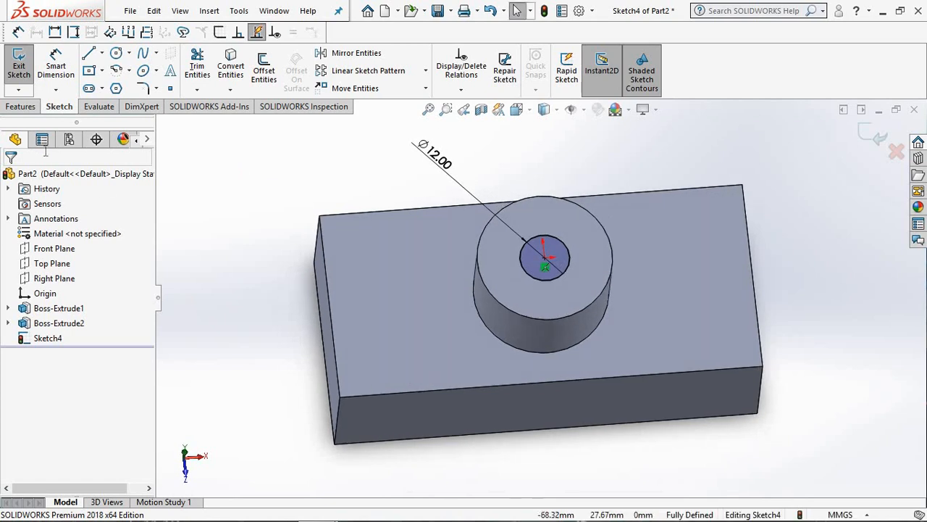
left_click(20, 107)
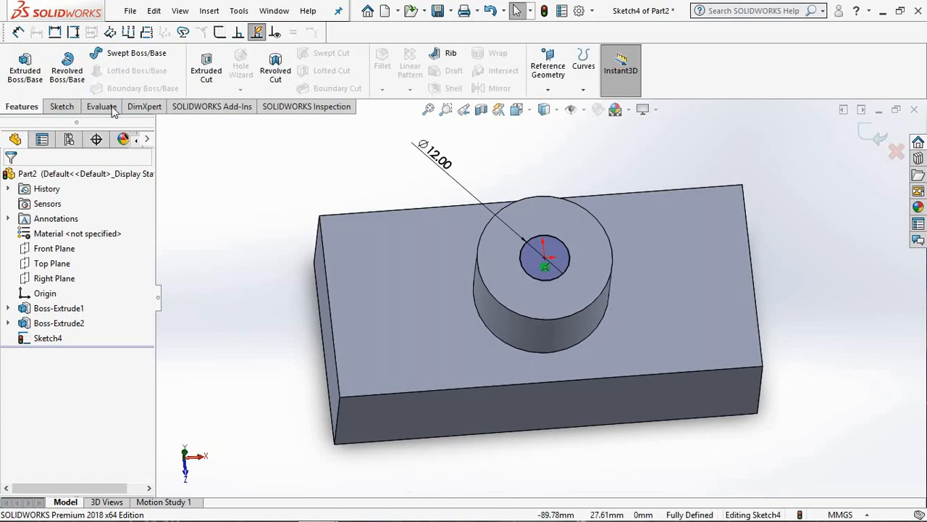
left_click(207, 80)
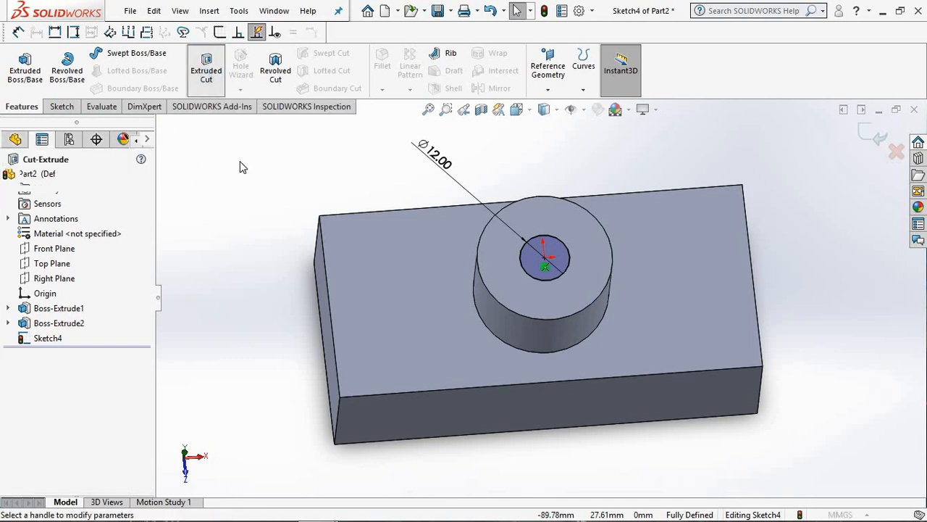
middle_click_drag(231, 286, 474, 309)
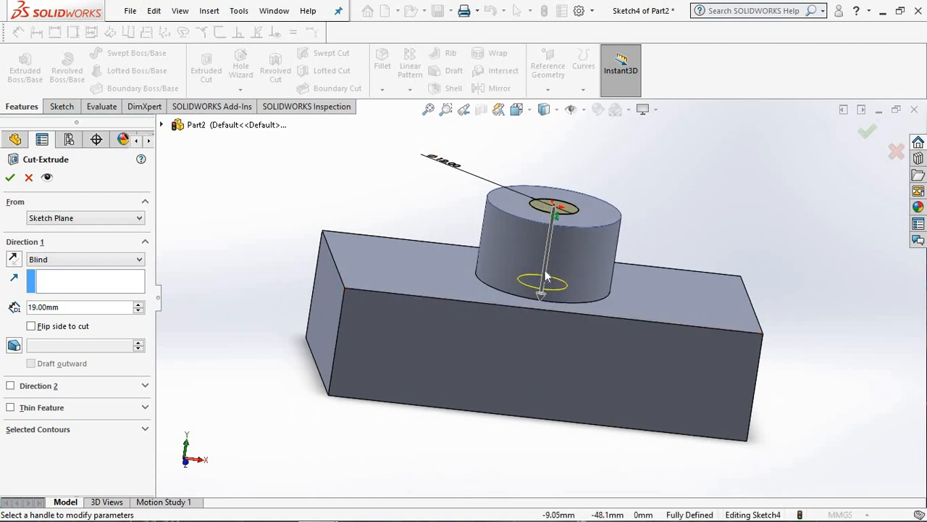
left_click(13, 260)
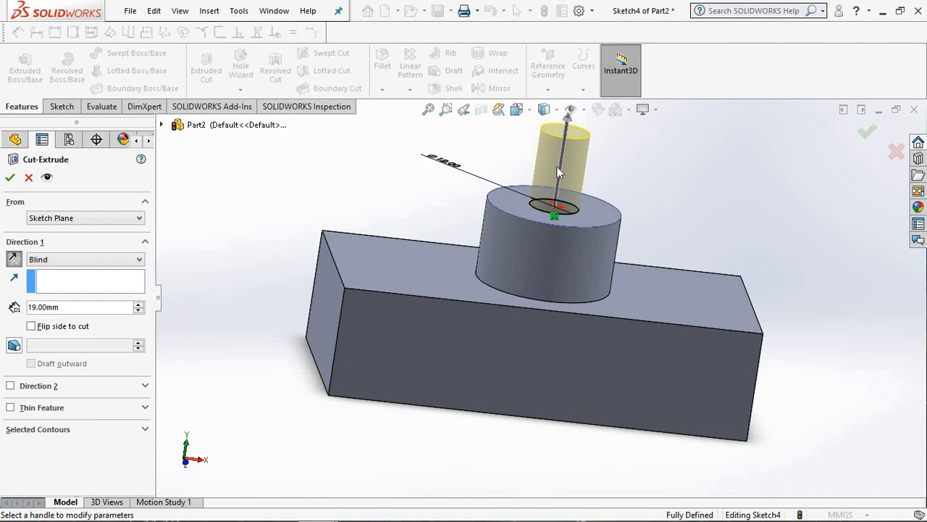
left_click(13, 260)
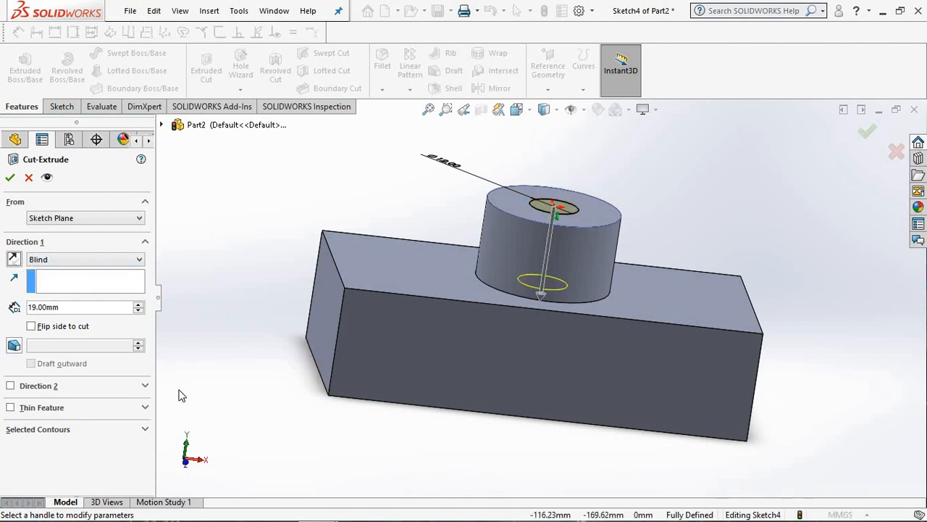
left_click(83, 259)
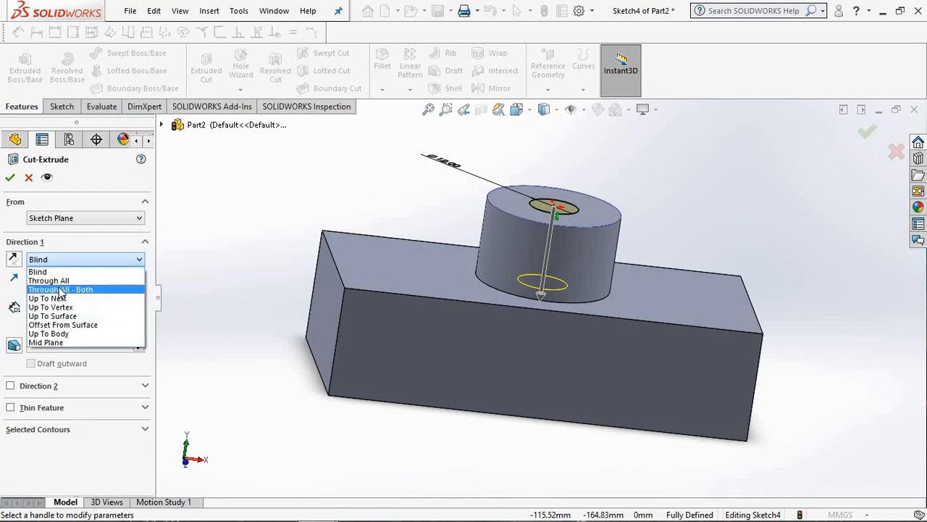
left_click(58, 282)
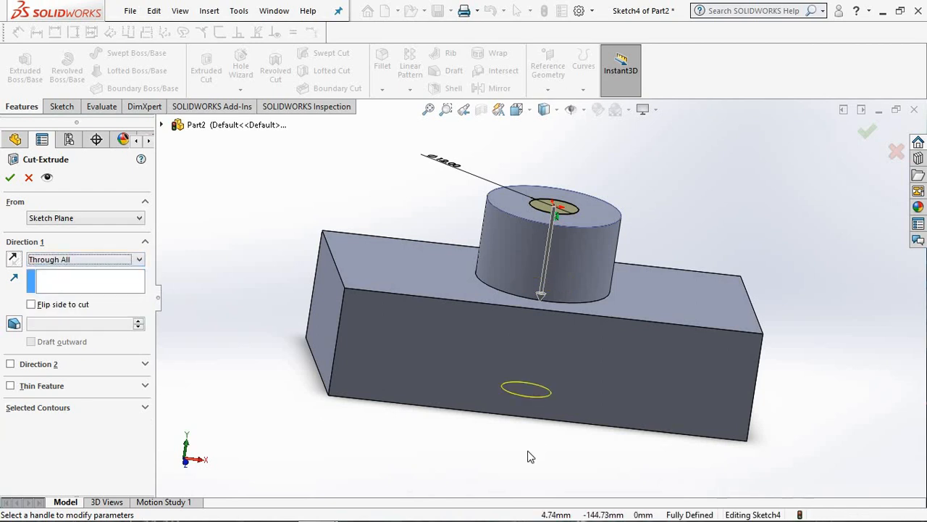
mouse_move(524, 403)
middle_mouse_down()
mouse_move(517, 386)
mouse_move(520, 403)
middle_mouse_up()
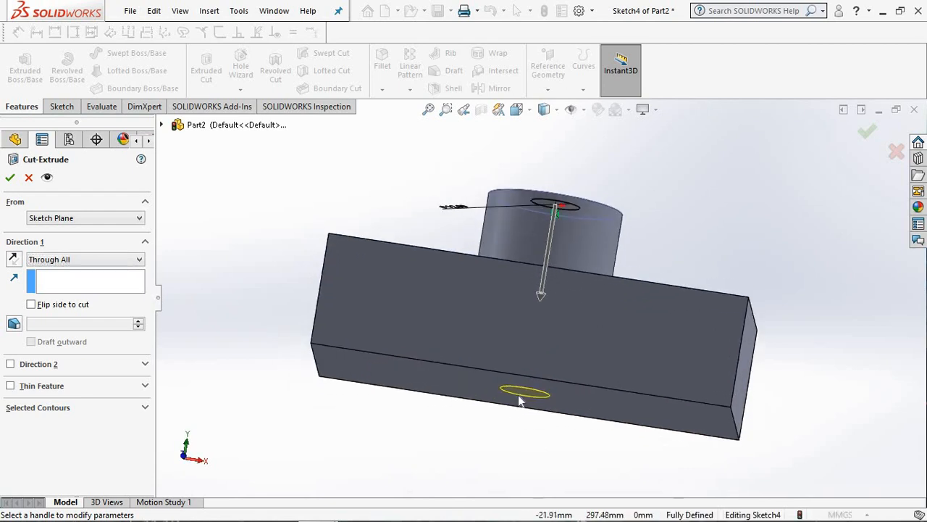
left_click(10, 179)
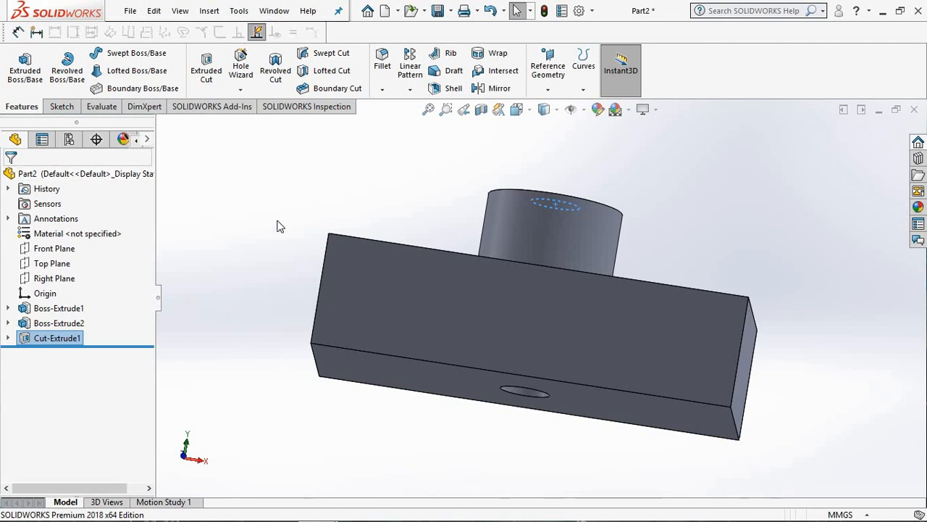
Step: Start a sketch on the block's top face and orient the view normal to it
middle_click_drag(282, 220, 310, 284)
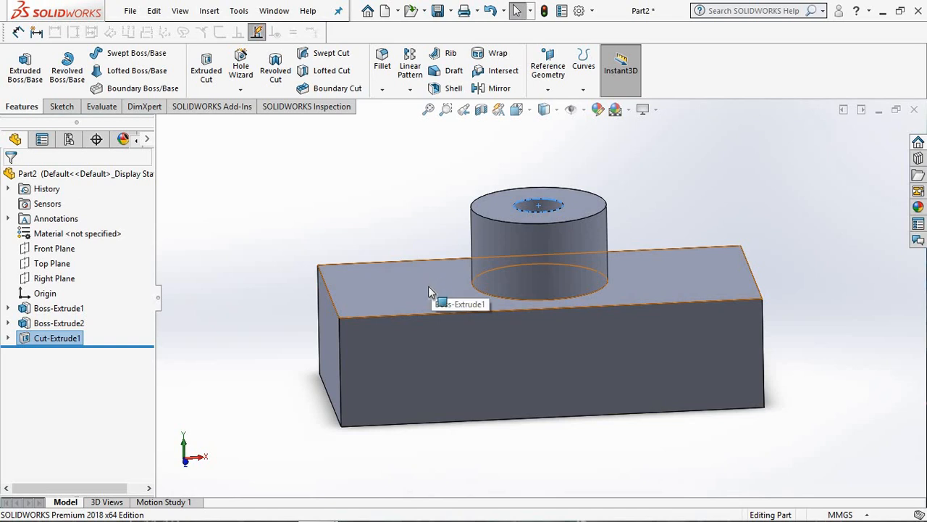
left_click(407, 292)
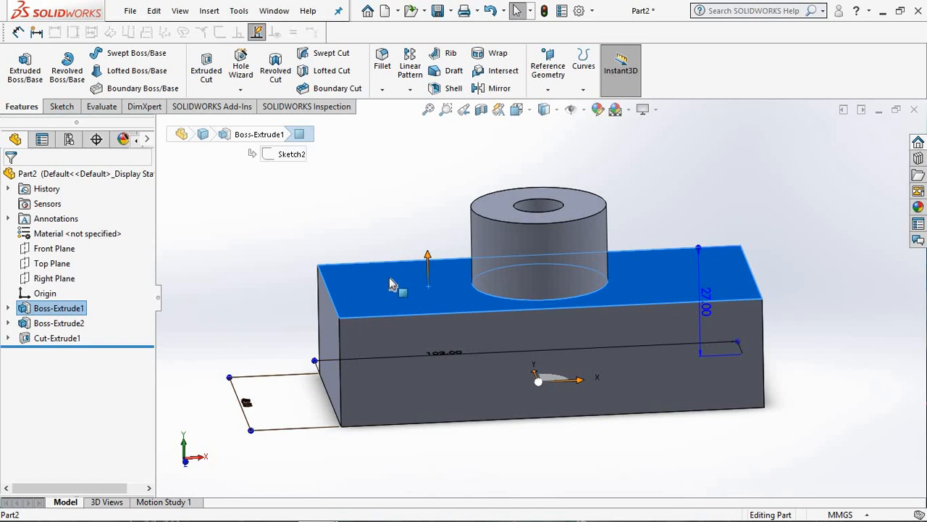
left_click(50, 108)
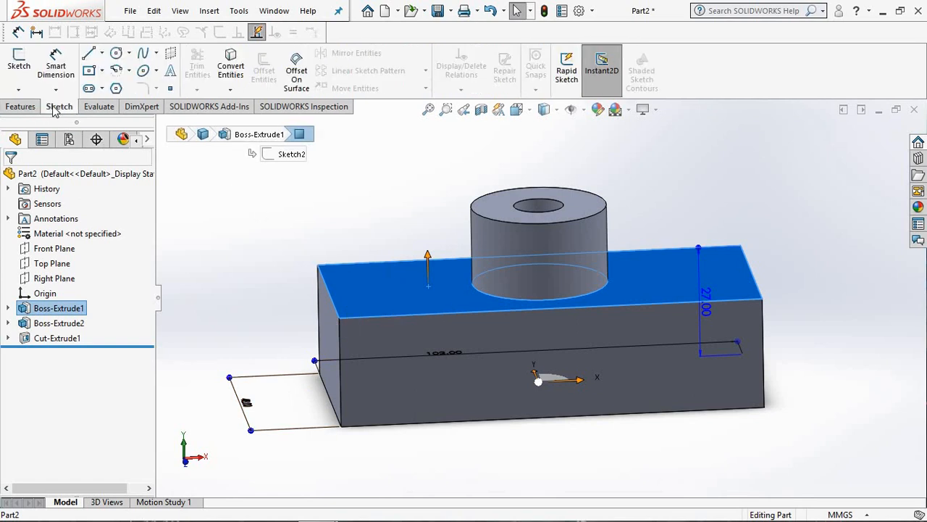
left_click(23, 86)
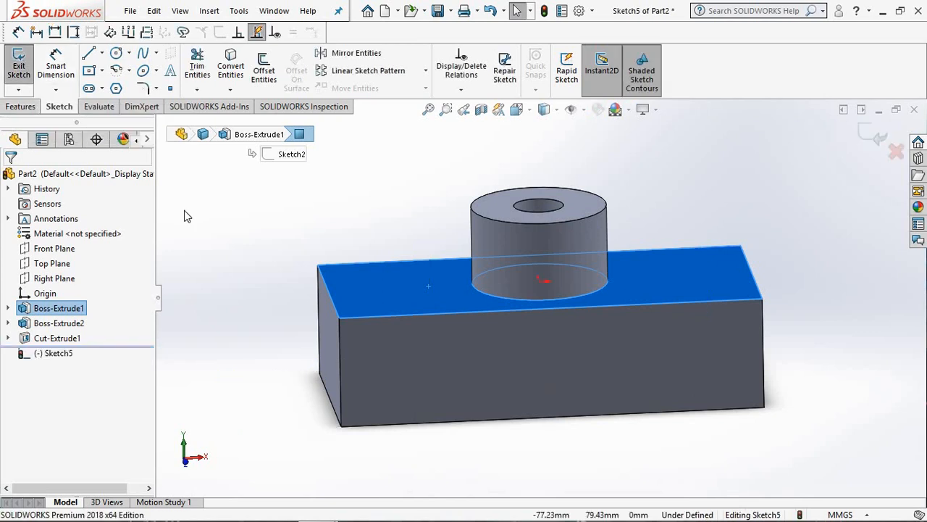
key("space")
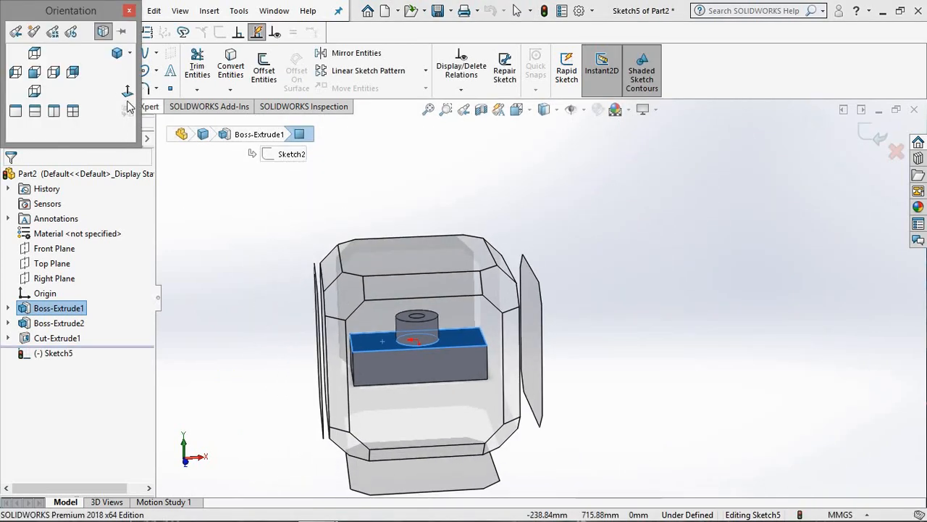
left_click(128, 94)
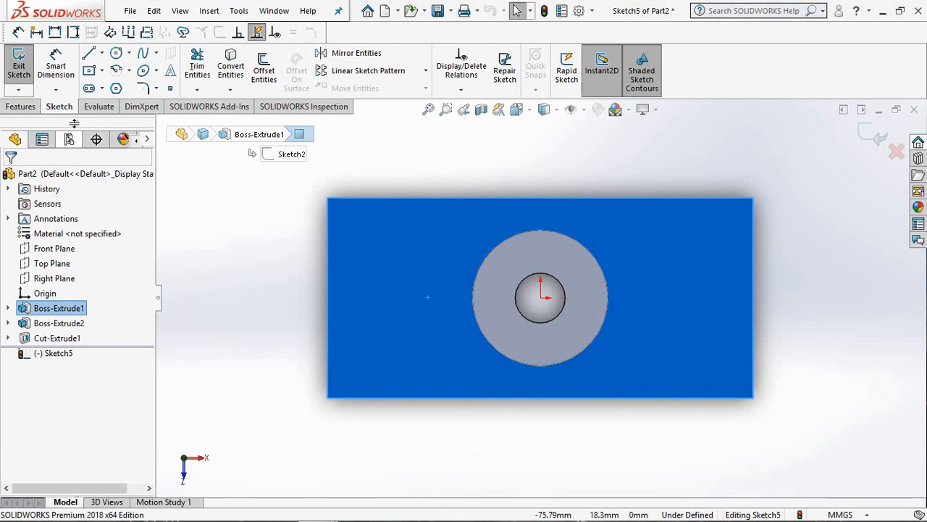
Step: Sketch a corner rectangle about 29 × 22 mm on the block's top face, left of the hole and overlapping the boss's circular outline
left_click(101, 71)
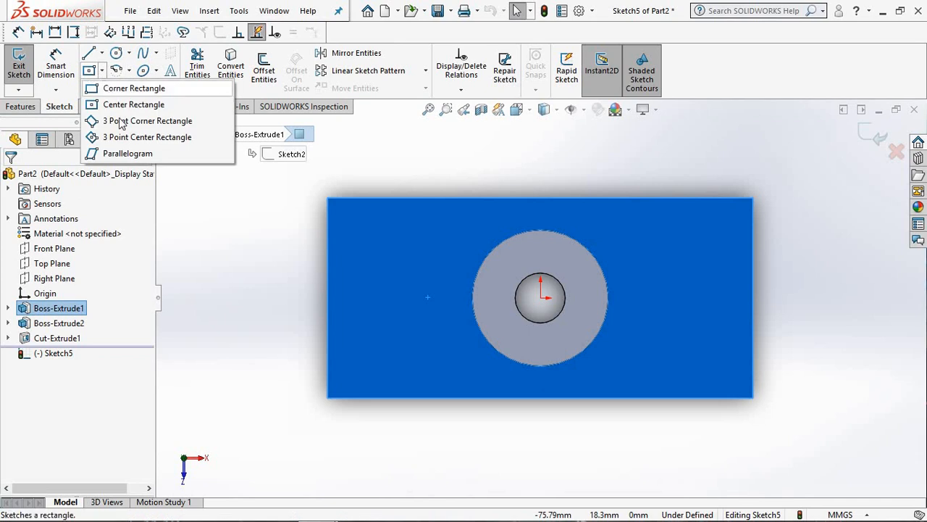
left_click(134, 88)
left_click(375, 253)
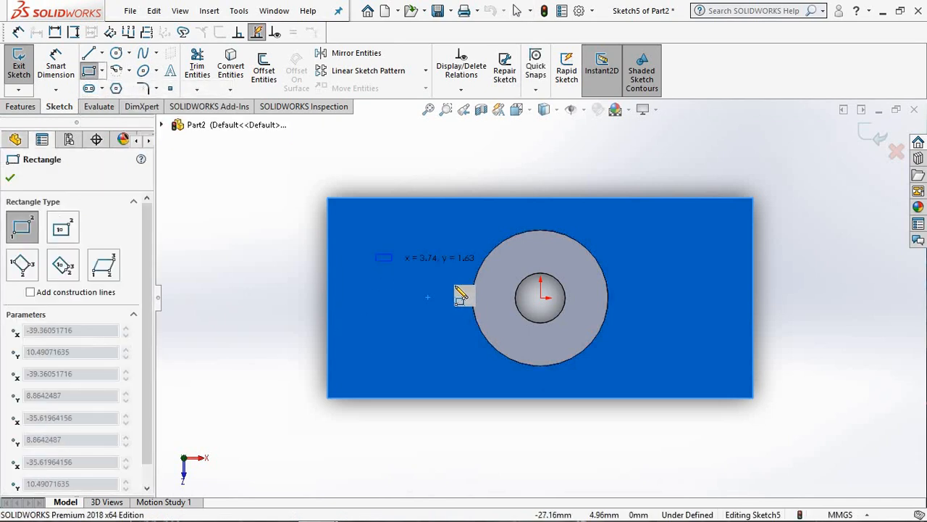
left_click(498, 346)
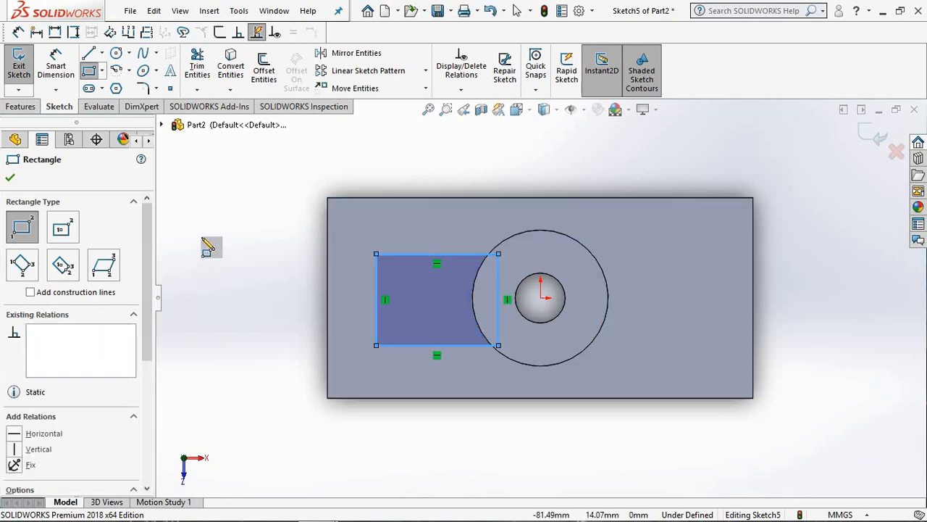
Step: Dimension the distance between the block's left edge and the rectangle's left side as 15 mm
left_click(56, 65)
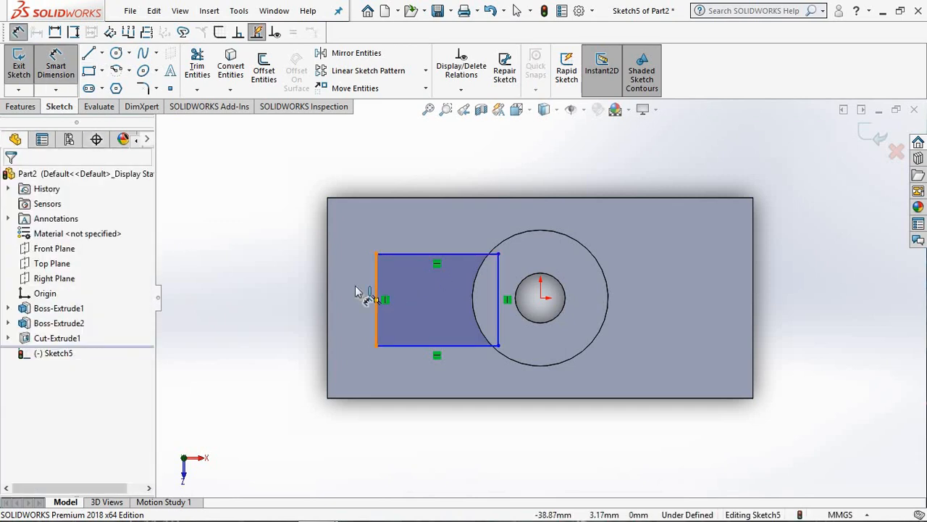
left_click(362, 293)
left_click(328, 293)
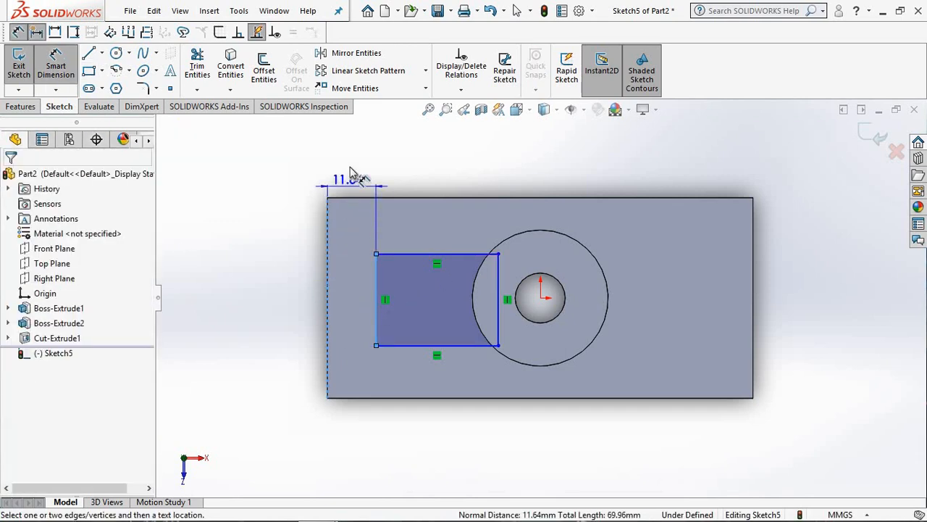
left_click(355, 172)
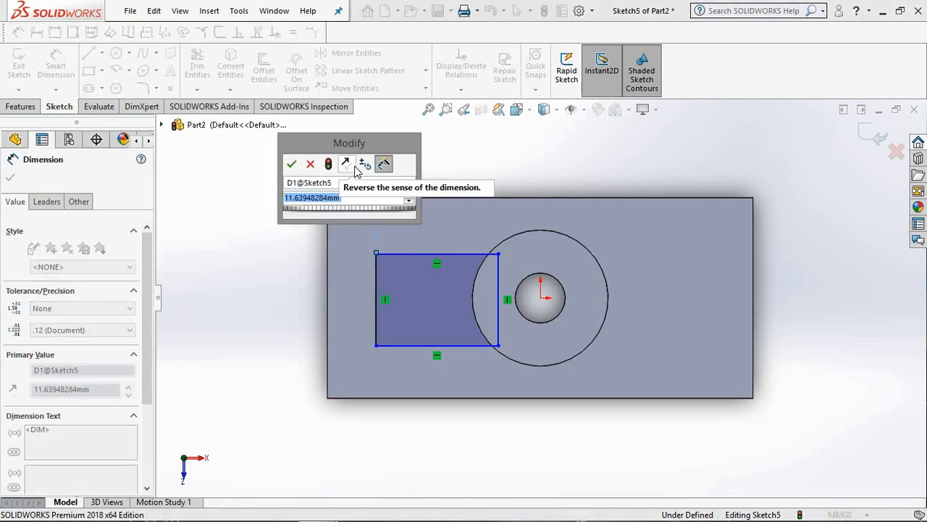
type("15")
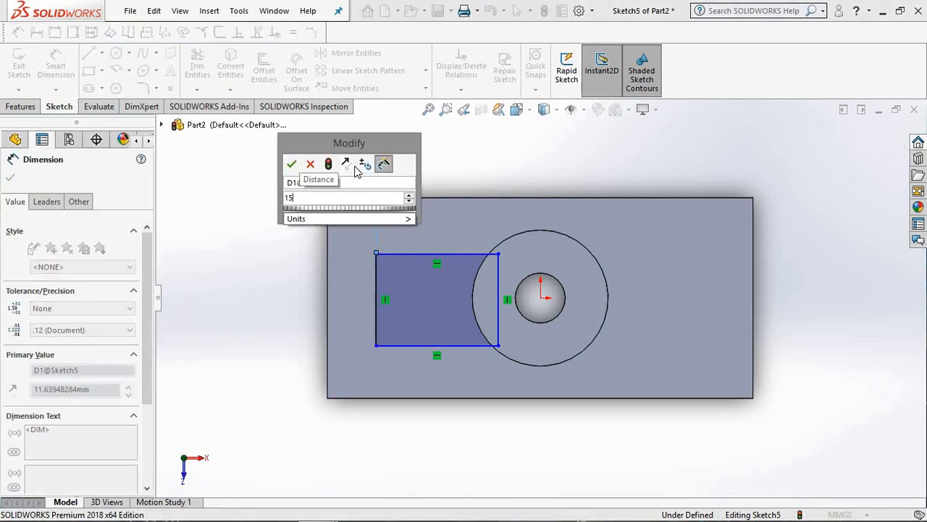
key("Return")
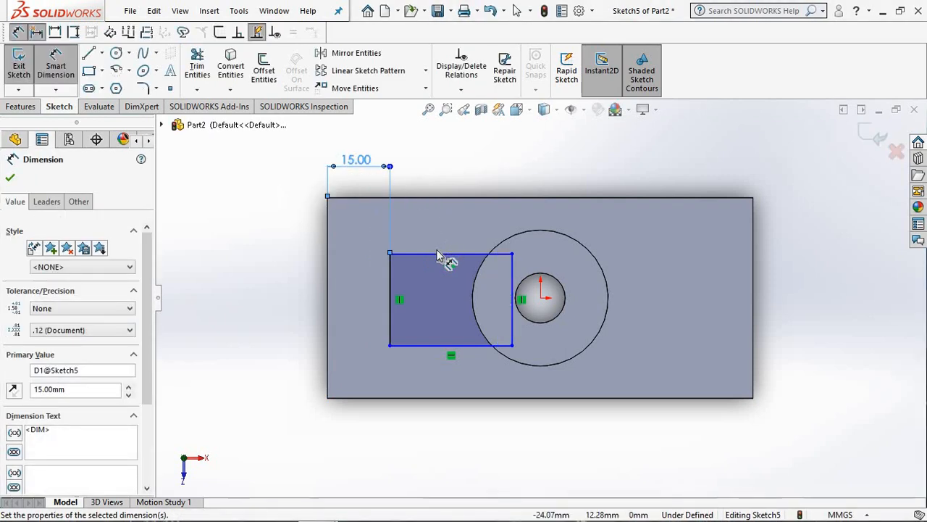
Step: Dimension the rectangle's upper horizontal side with a length of 30 mm
left_click(432, 254)
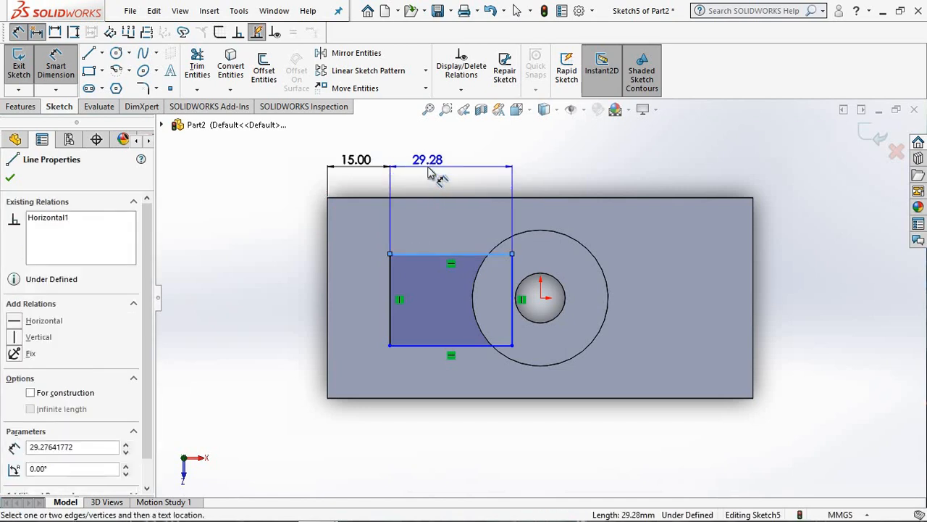
left_click(428, 172)
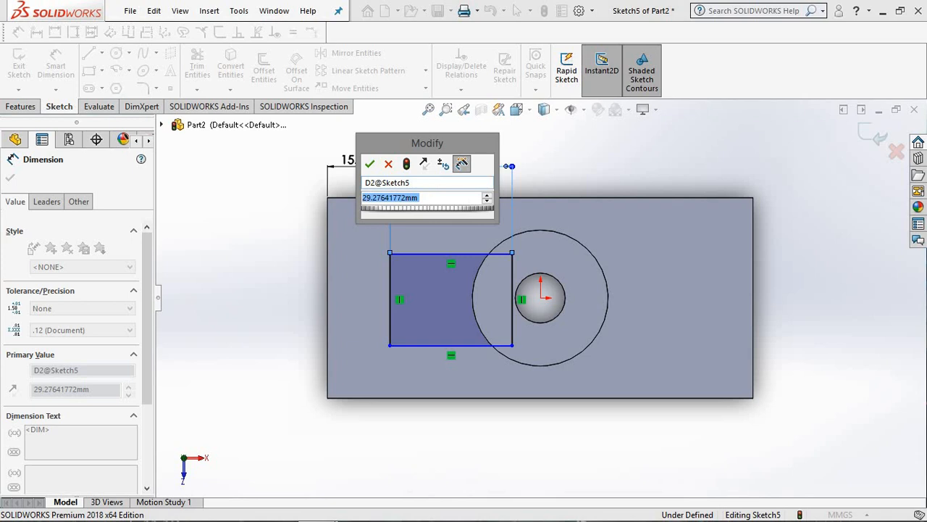
type("30")
key("Return")
Step: Change the rectangle's horizontal length dimension to 25 mm
double_click(424, 166)
key("BackSpace")
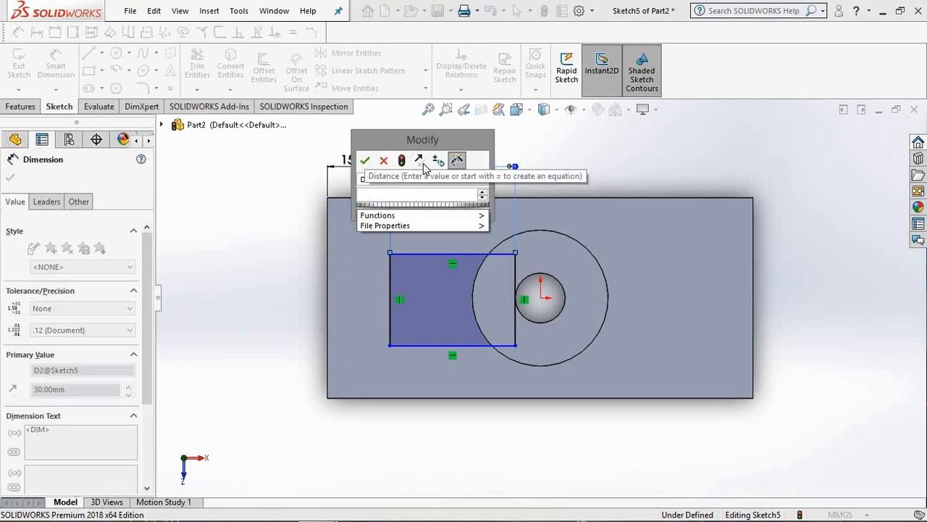
type("25")
key("Return")
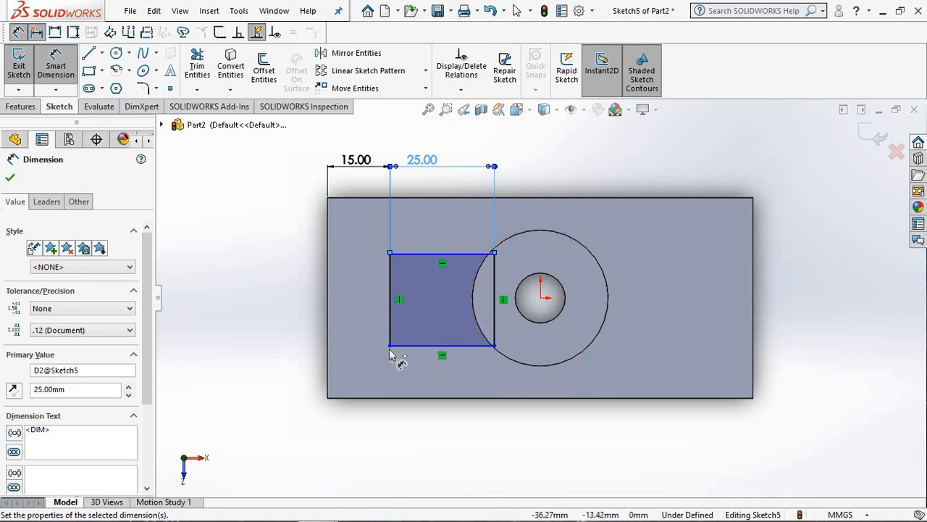
Step: Dimension the distance between the block's upper edge and the rectangle's upper side as 10 mm
left_click_drag(415, 255, 395, 202)
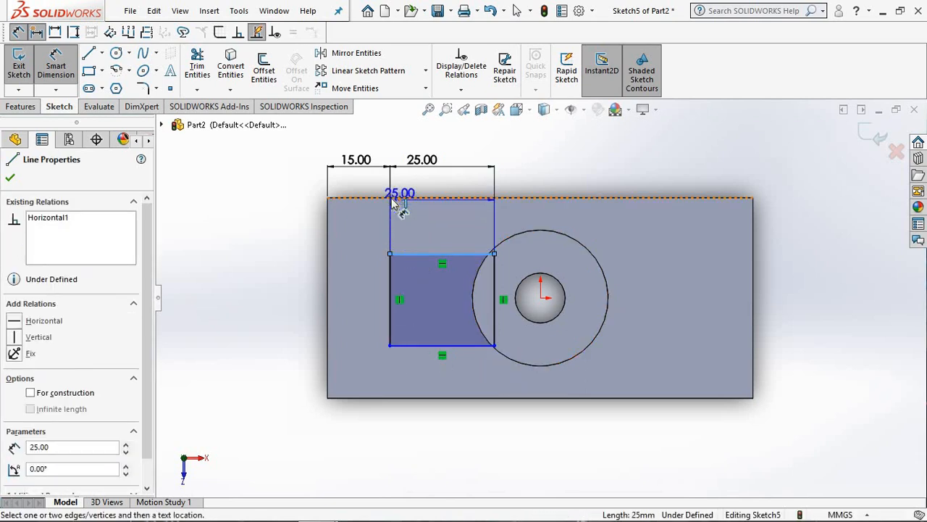
left_click(395, 198)
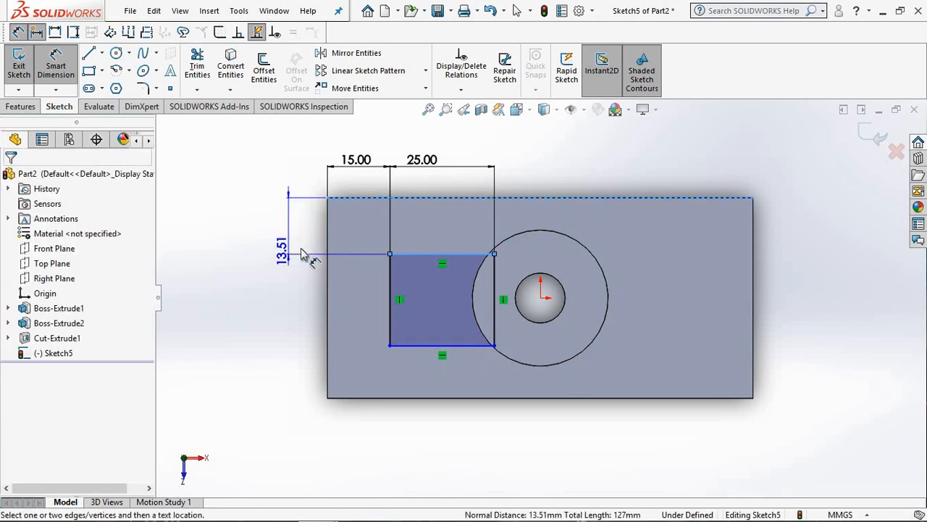
left_click(303, 253)
key("Escape")
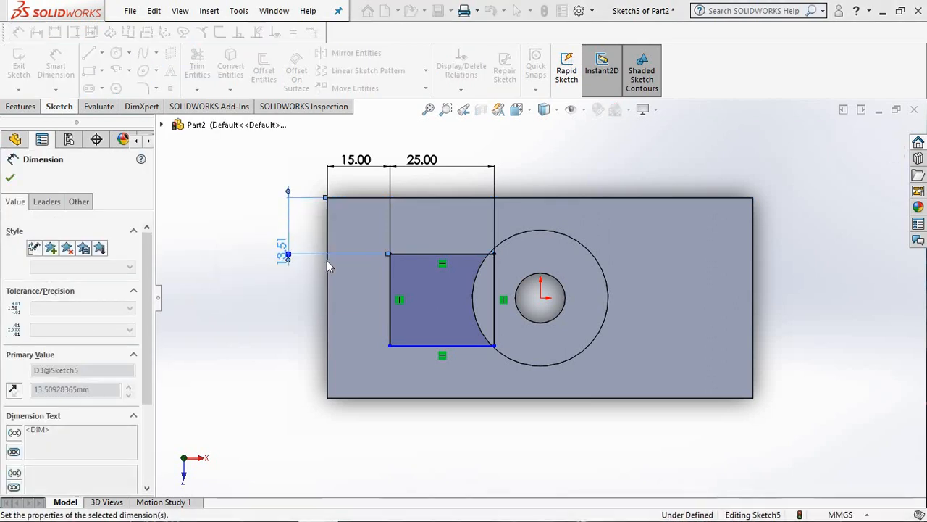
Step: Dimension the rectangle's left vertical side with a length of 22 mm
left_click(395, 308)
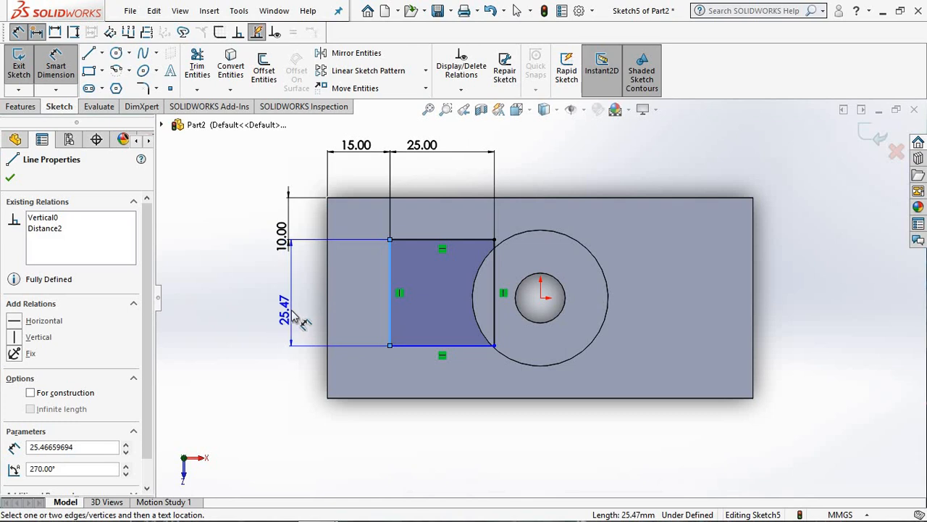
left_click(303, 323)
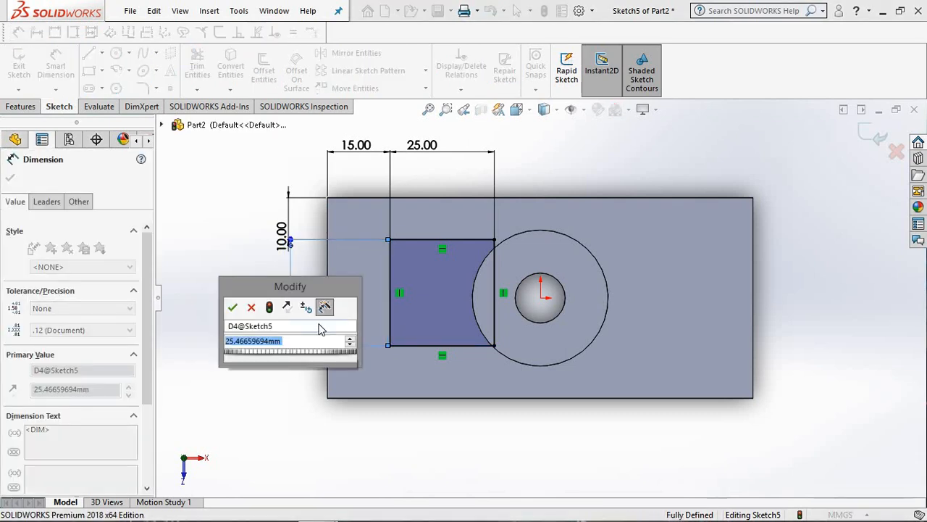
type("22")
key("Return")
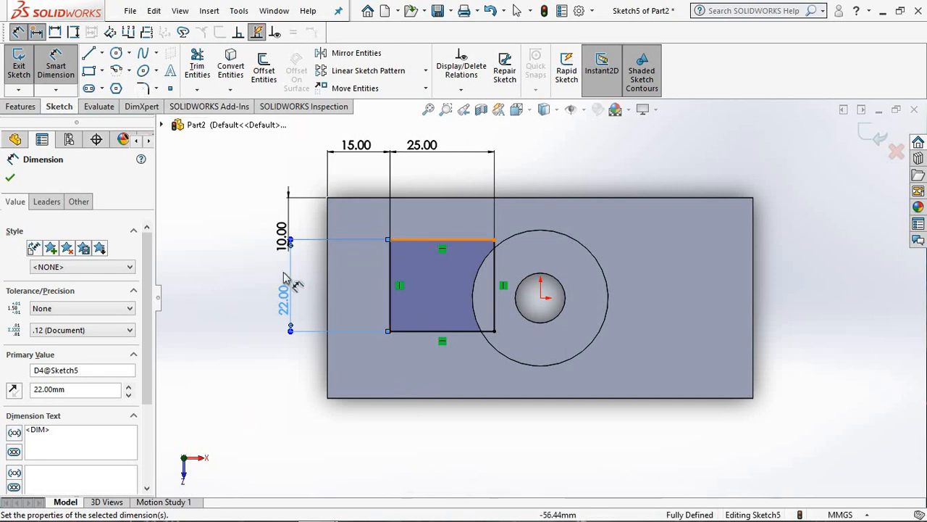
Step: Change the distance dimension between the block's upper edge and the rectangle to 13 mm
left_click(283, 236)
double_click(281, 258)
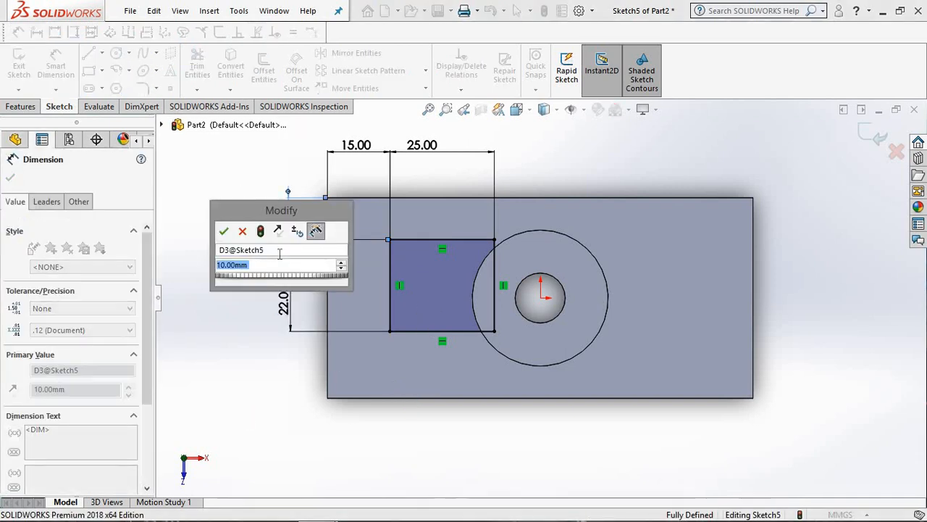
type("13")
key("Return")
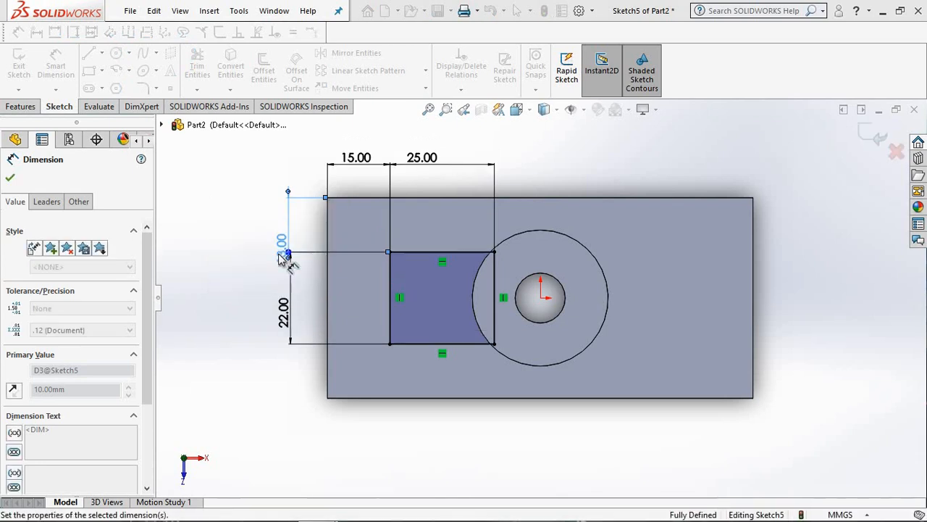
left_click(486, 357)
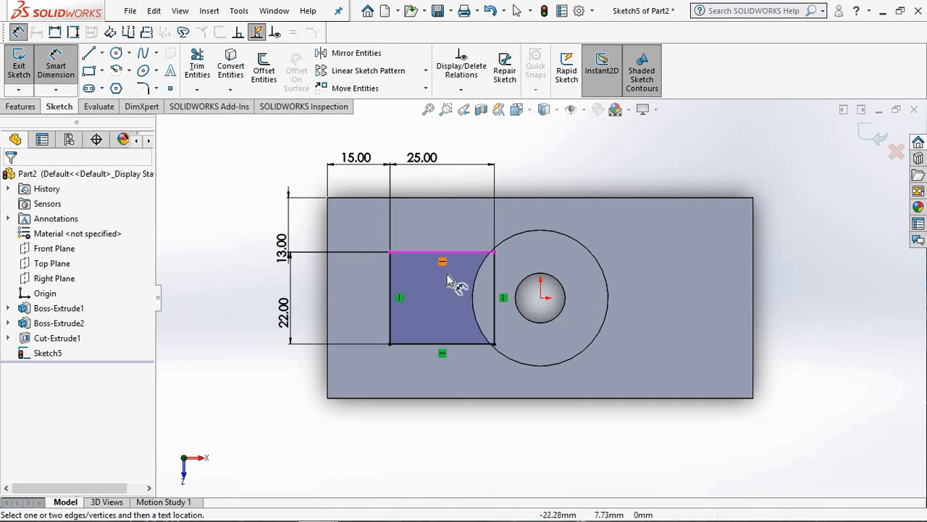
Step: Cut-extrude the rectangle sketch with the Mid Plane end condition and a depth of 23 mm
mouse_move(260, 248)
middle_mouse_down()
mouse_move(263, 130)
mouse_move(277, 126)
middle_mouse_up()
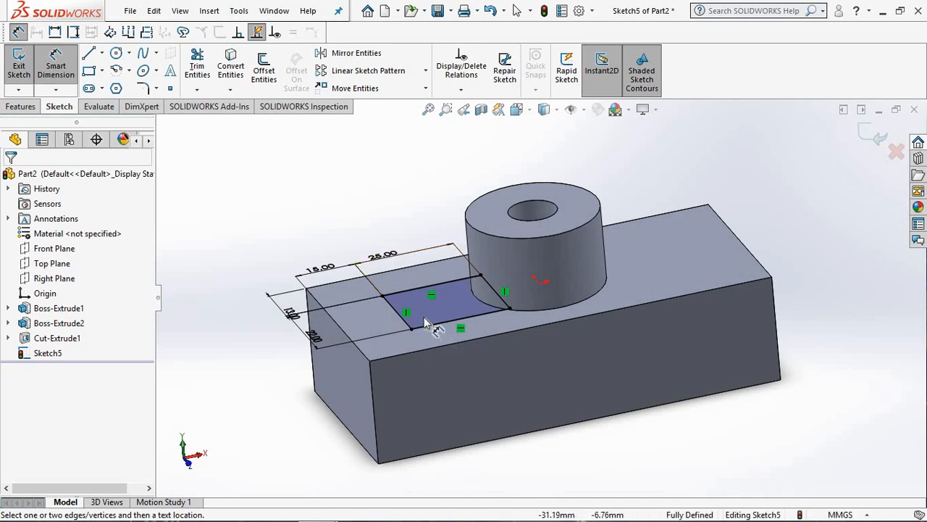
left_click(17, 111)
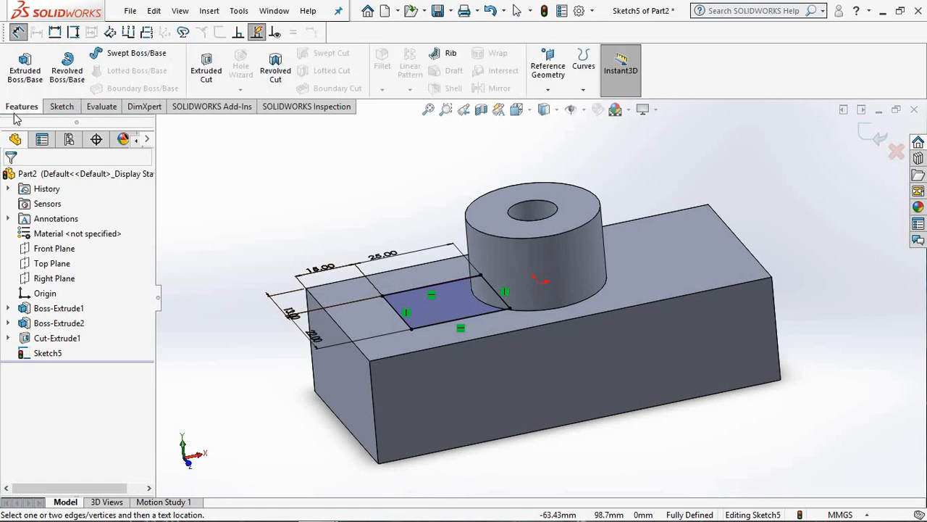
left_click(207, 79)
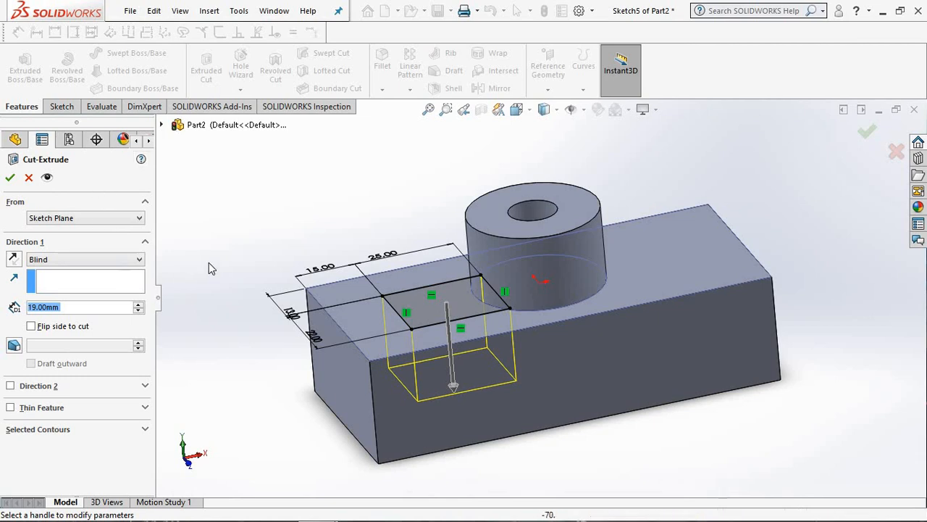
middle_click_drag(209, 265, 116, 265)
left_click(113, 261)
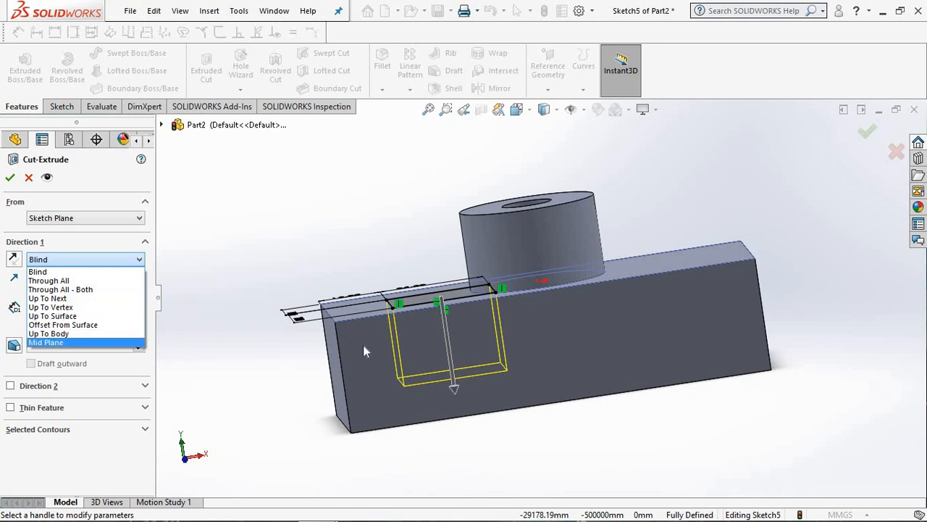
scroll(334, 181, "down", 1)
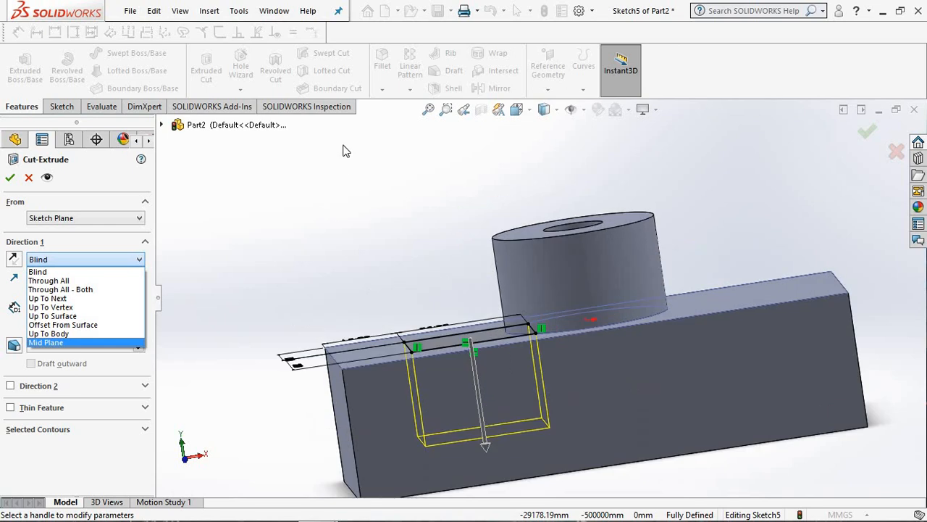
scroll(441, 235, "up", 1)
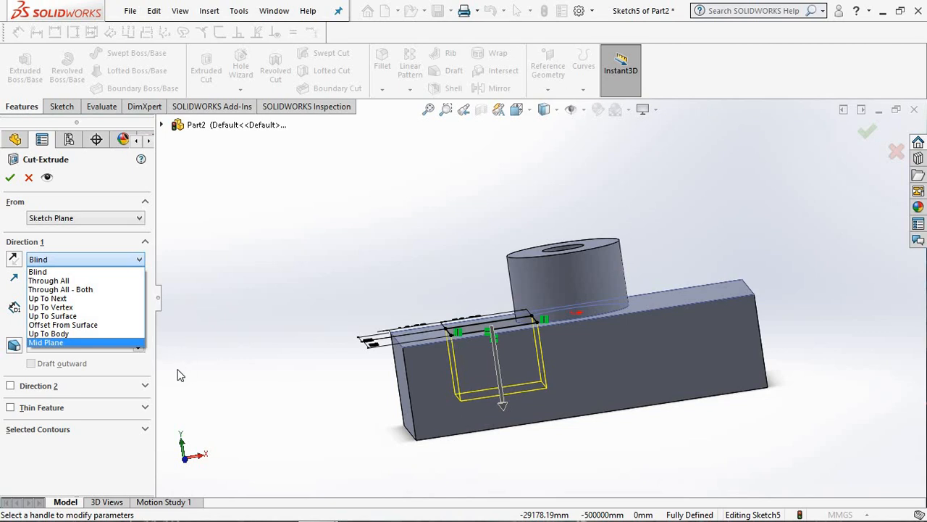
left_click(45, 342)
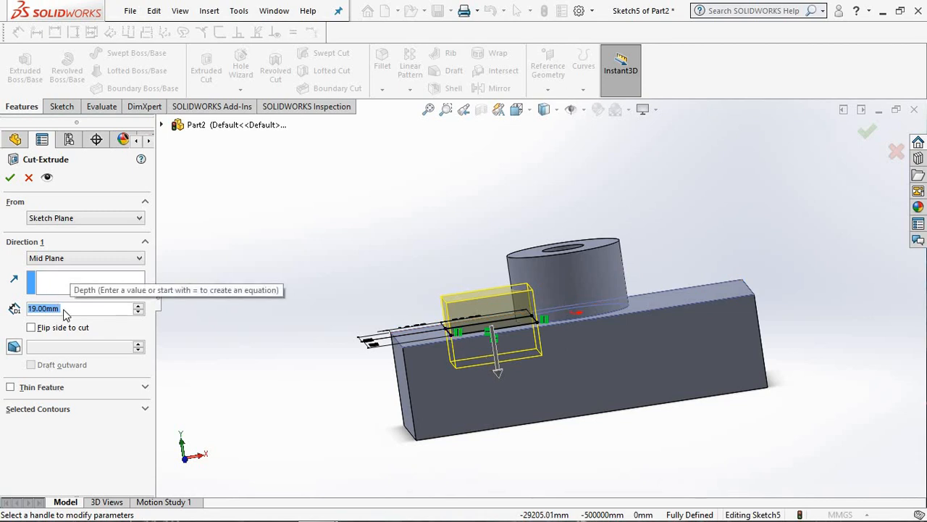
type("23")
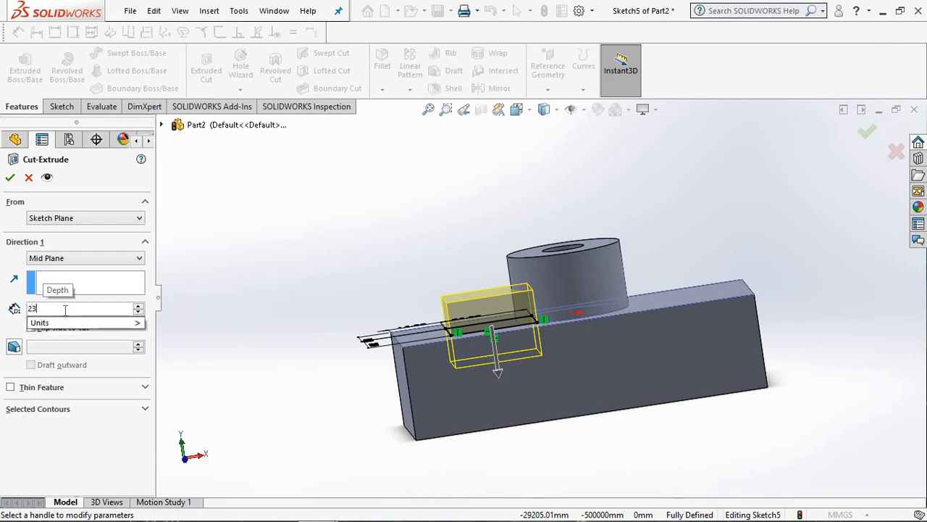
key("Return")
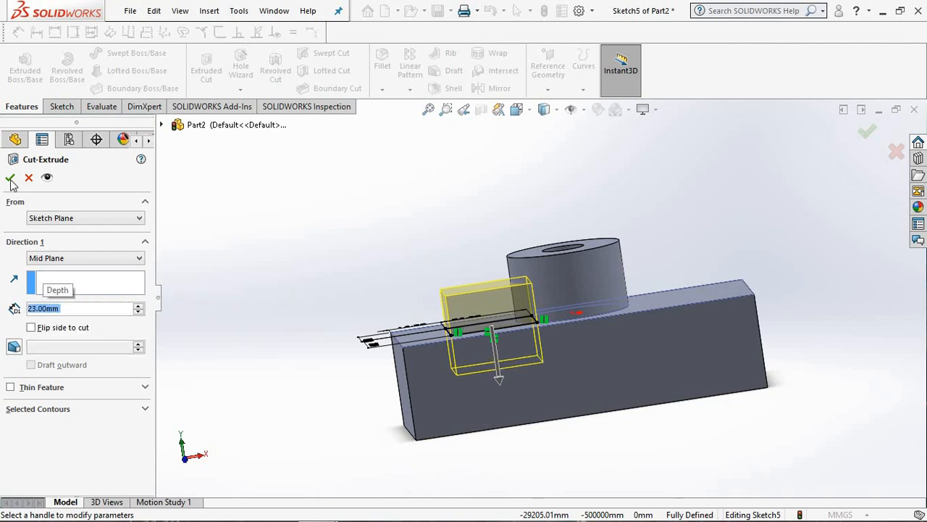
left_click(10, 178)
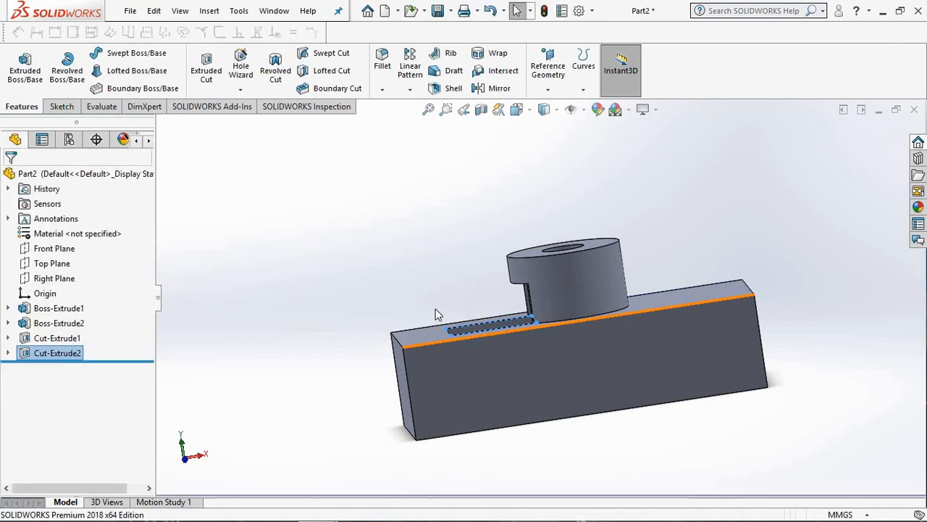
Step: Start a new sketch on the block's long front face and view the face straight on
mouse_move(433, 281)
middle_mouse_down()
mouse_move(473, 379)
mouse_move(439, 356)
mouse_move(416, 253)
mouse_move(408, 271)
mouse_move(416, 253)
mouse_move(419, 313)
mouse_move(442, 293)
middle_mouse_up()
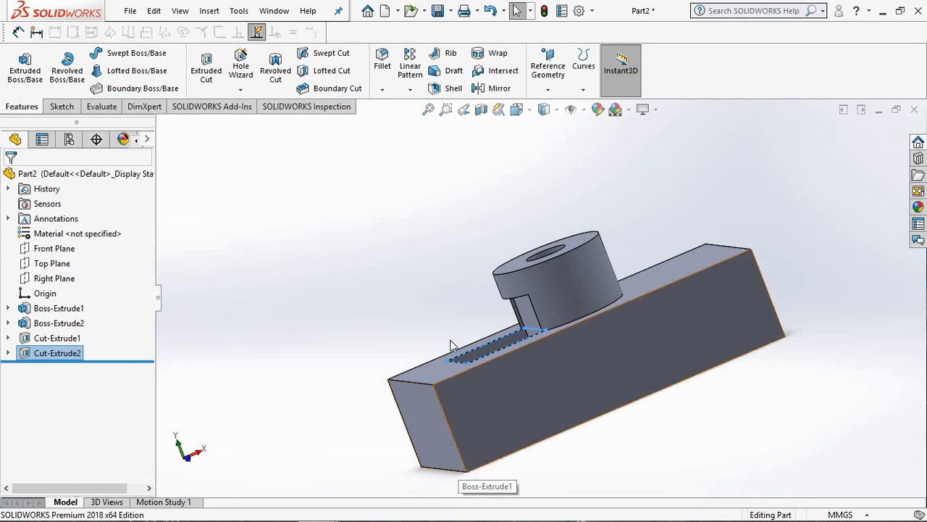
left_click(537, 384)
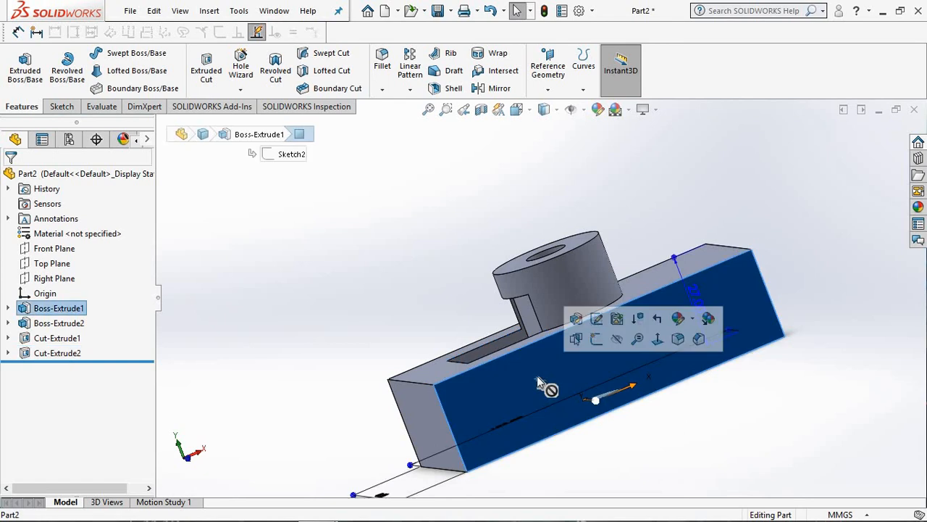
right_click(479, 396)
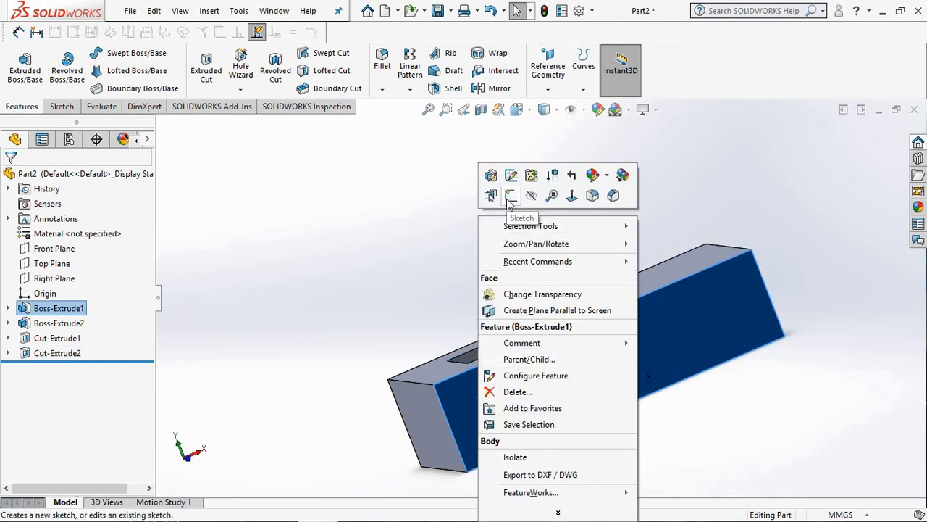
left_click(75, 108)
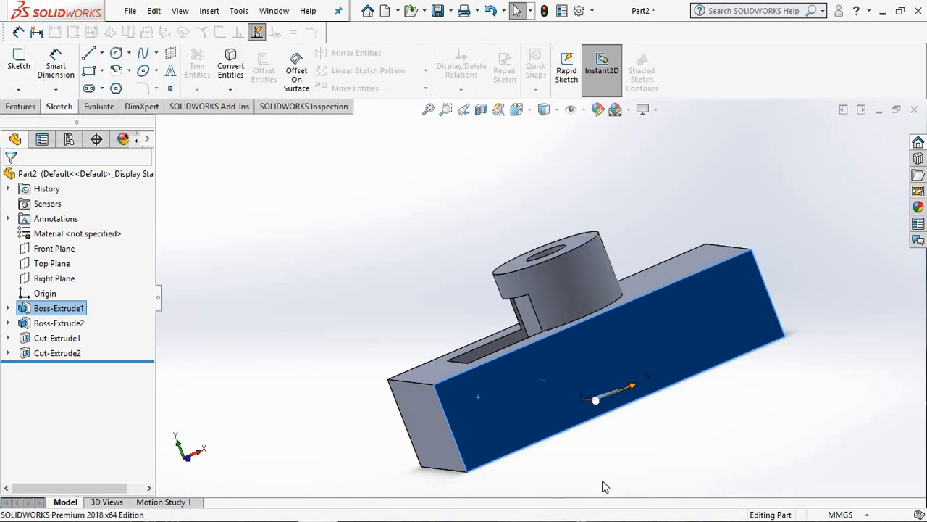
right_click(528, 400)
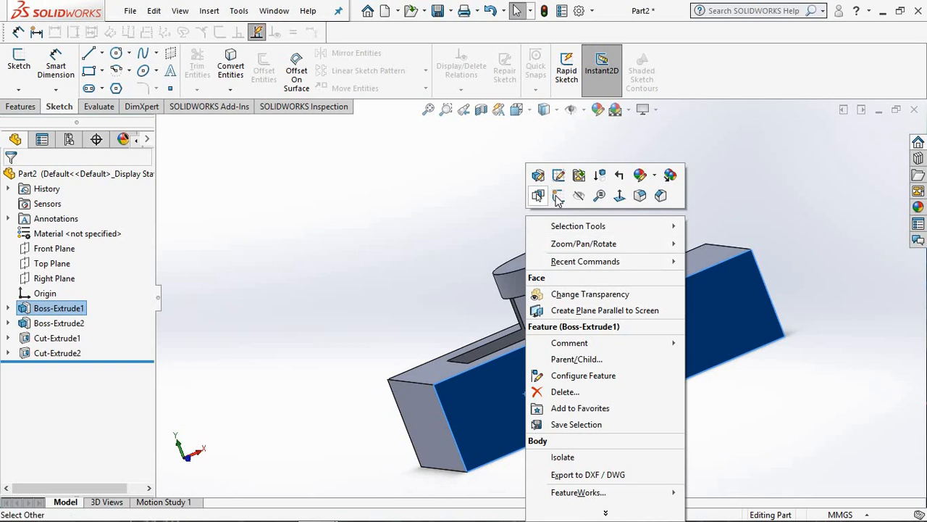
left_click(558, 197)
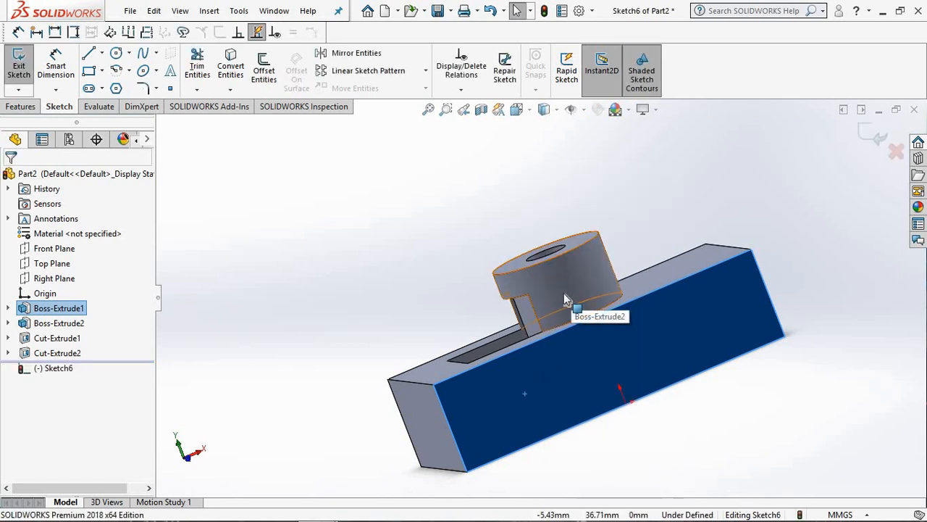
key("space")
left_click(126, 93)
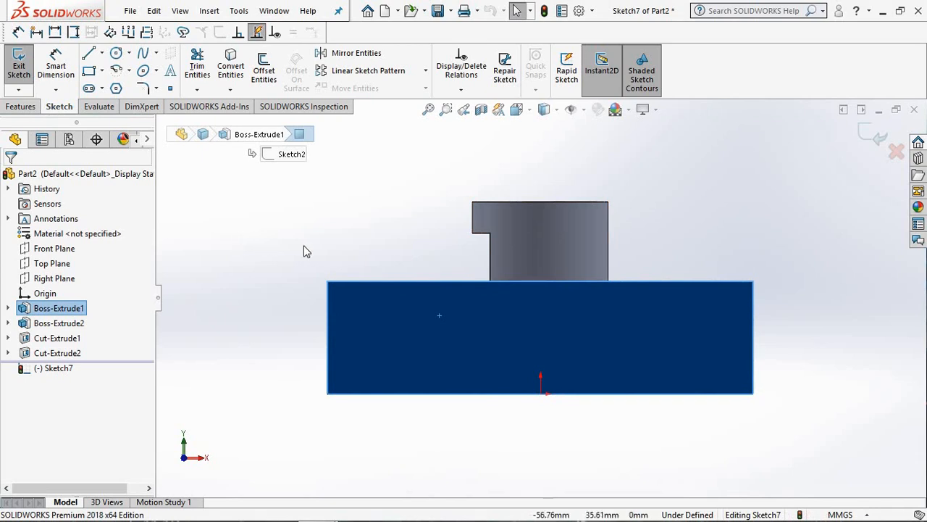
left_click(207, 258)
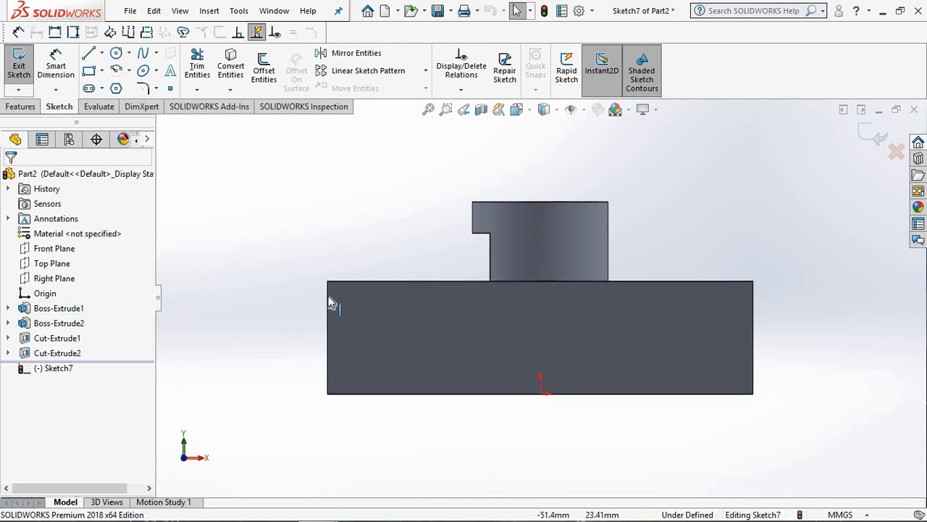
Step: Convert the front face's upper edge and left edge into sketch lines
left_click(350, 287)
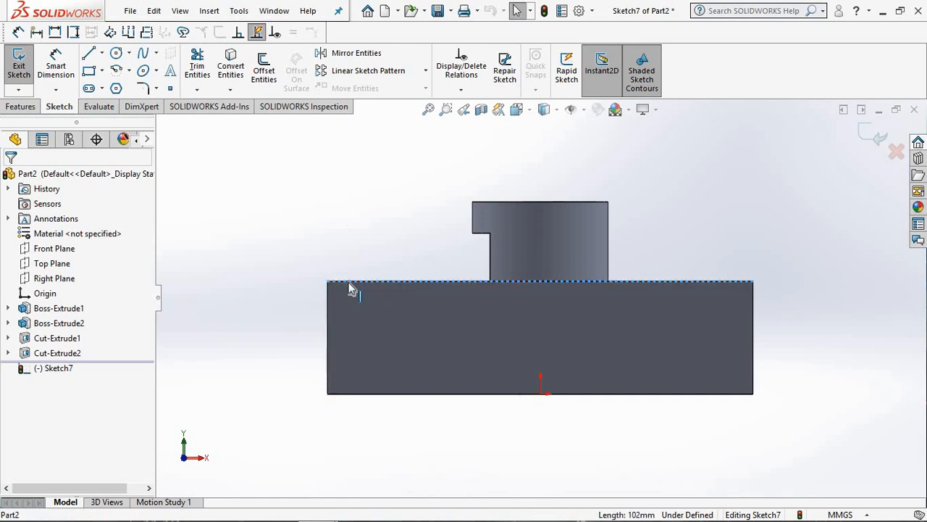
left_click(227, 75)
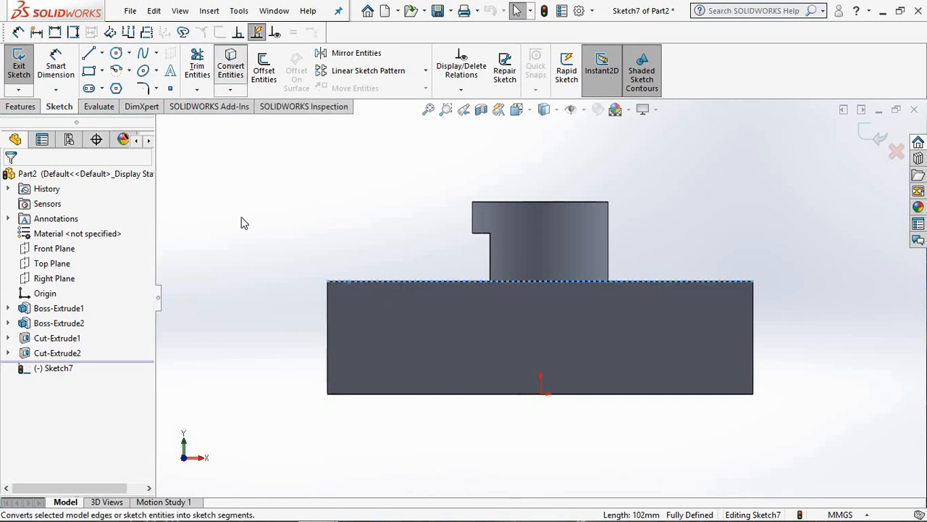
left_click(328, 306)
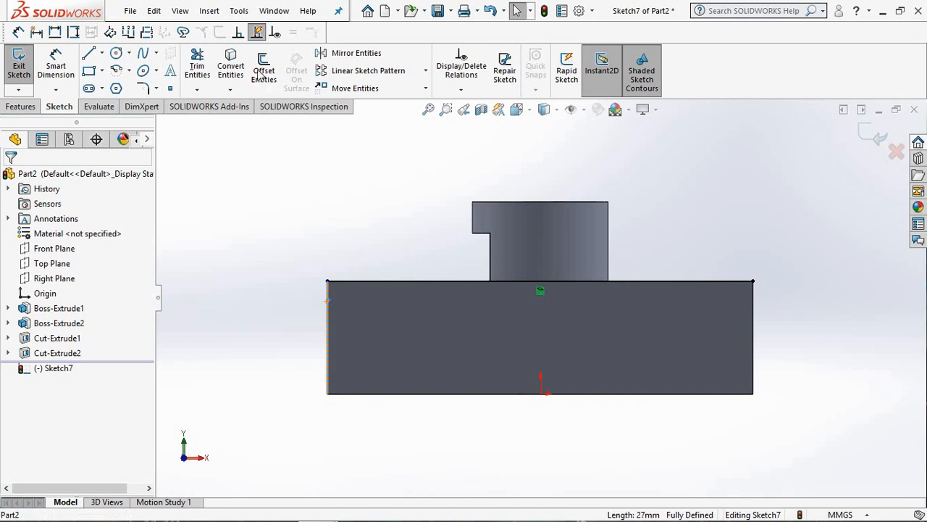
left_click(231, 70)
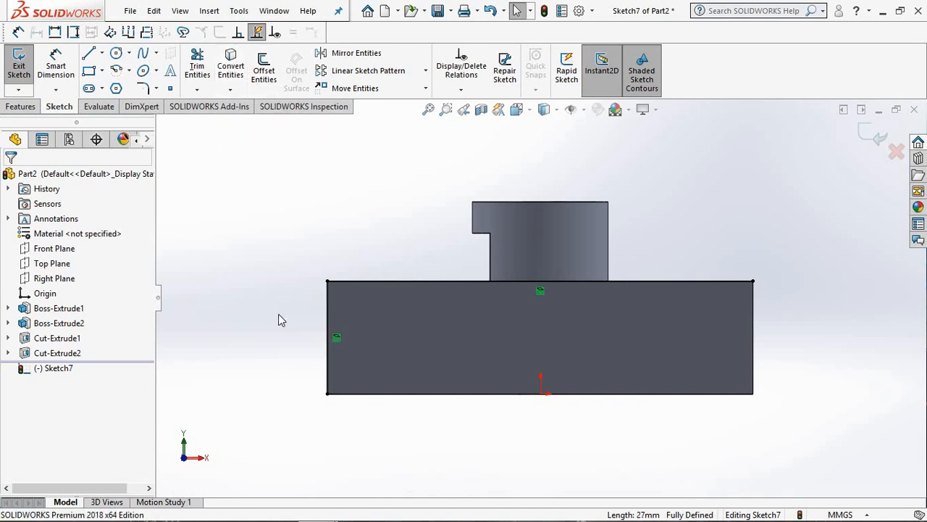
Step: Sketch a diagonal line across the front face's upper-left corner, crossing the top edge about 13 mm and the left edge about 11 mm from the corner
mouse_move(278, 314)
middle_mouse_down()
mouse_move(295, 319)
mouse_move(275, 309)
mouse_move(285, 297)
middle_mouse_up()
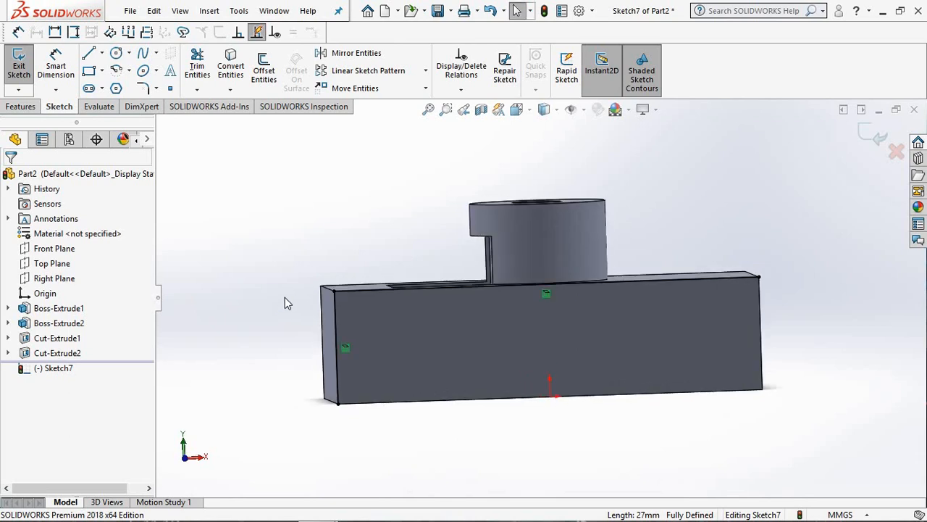
key("space")
left_click(126, 90)
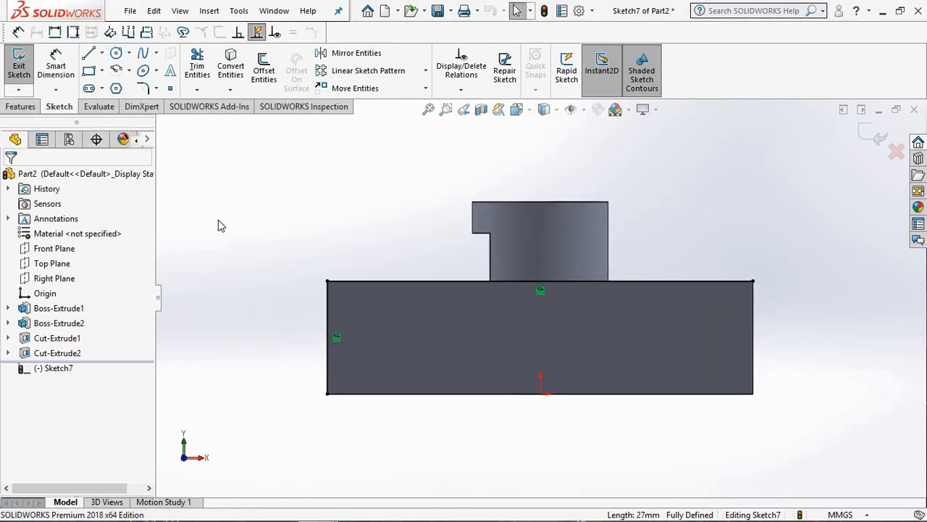
left_click(89, 53)
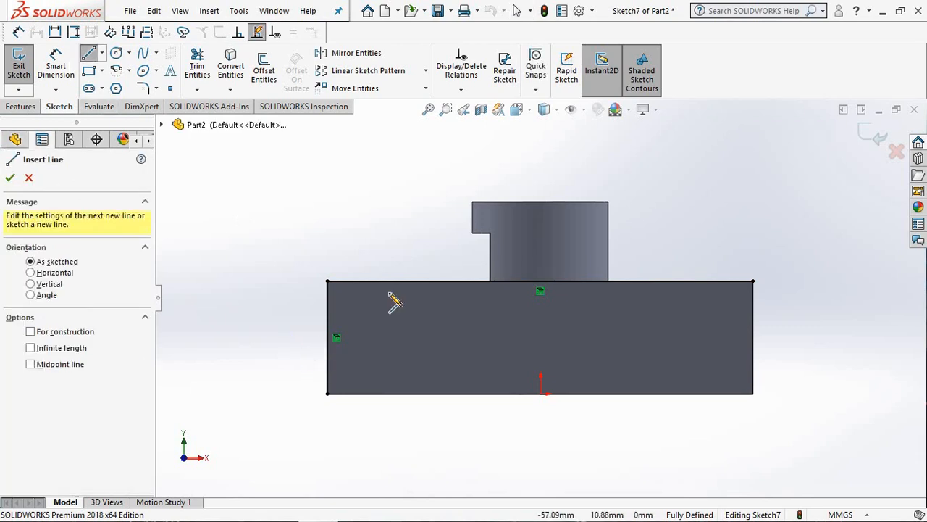
left_click(302, 348)
right_click(355, 240)
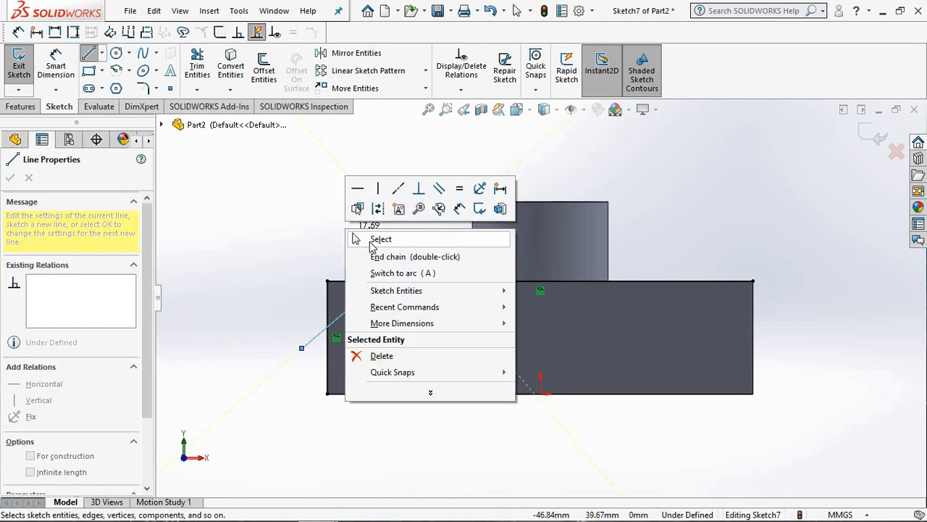
left_click(356, 239)
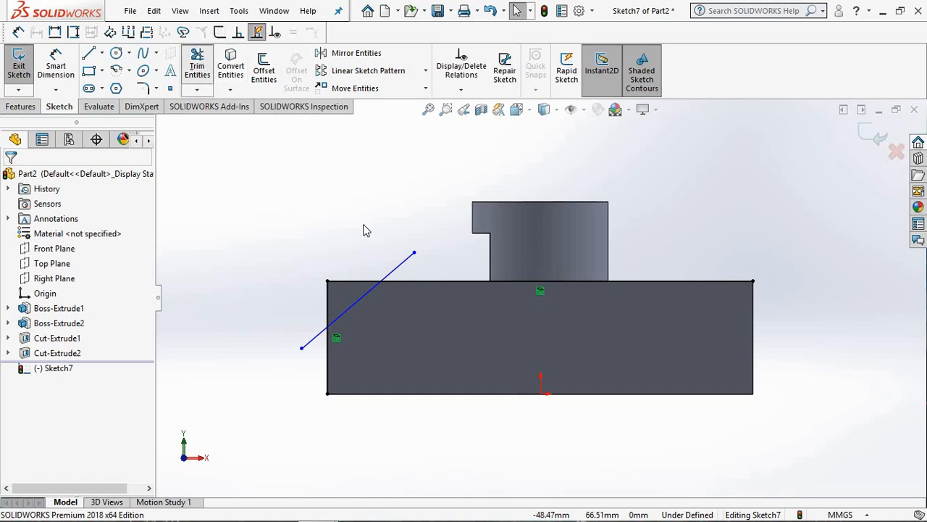
Step: Power-trim the diagonal's overhanging ends and the excess converted edge lines, leaving a closed triangle at the corner
mouse_move(400, 255)
left_mouse_down()
mouse_move(424, 284)
mouse_move(449, 291)
left_mouse_up()
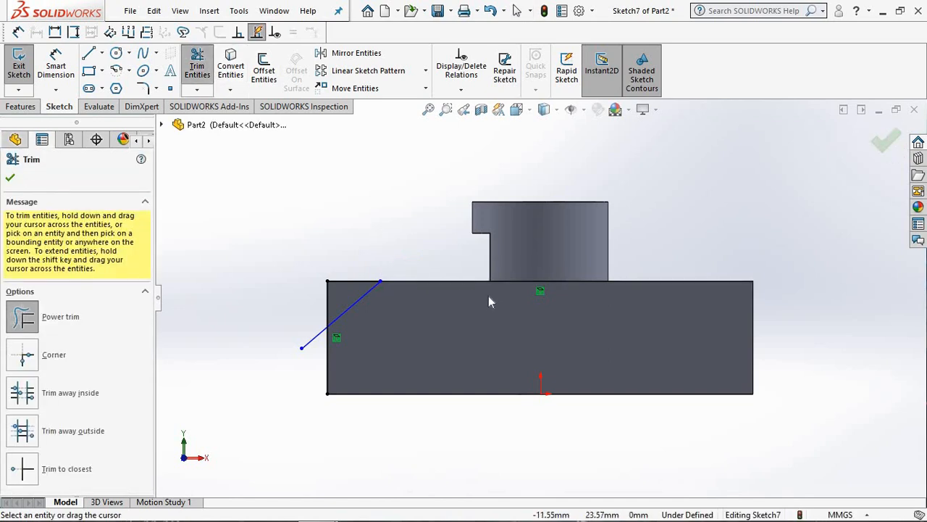
left_click_drag(541, 273, 507, 287)
left_click_drag(733, 282, 665, 313)
mouse_move(309, 369)
left_mouse_down()
mouse_move(321, 348)
mouse_move(341, 384)
mouse_move(292, 367)
left_mouse_up()
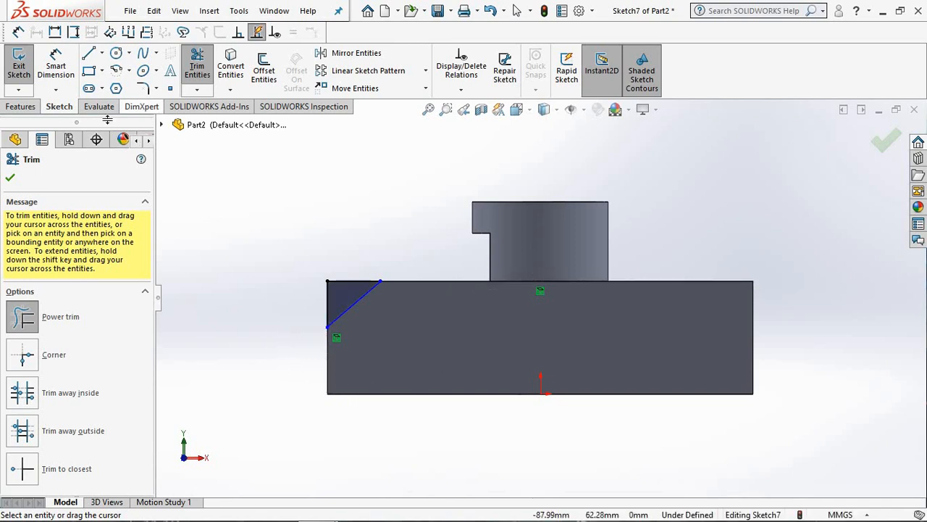
Step: Dimension the corner triangle's horizontal upper side to 18 mm
left_click(54, 66)
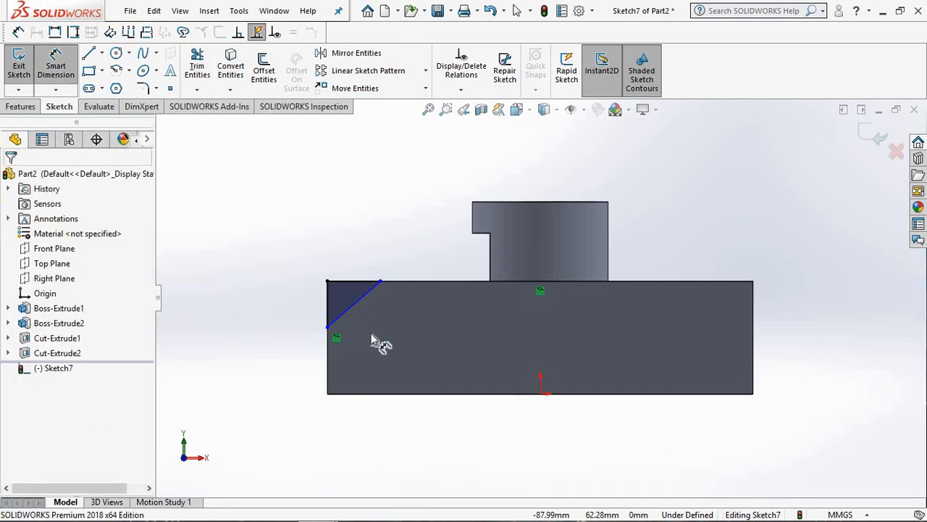
left_click(355, 281)
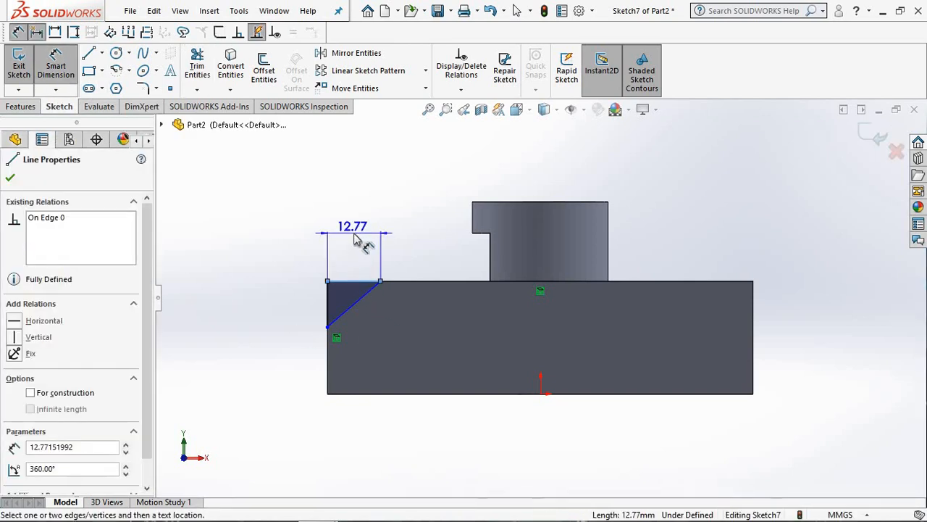
left_click(362, 244)
type("18")
key("Return")
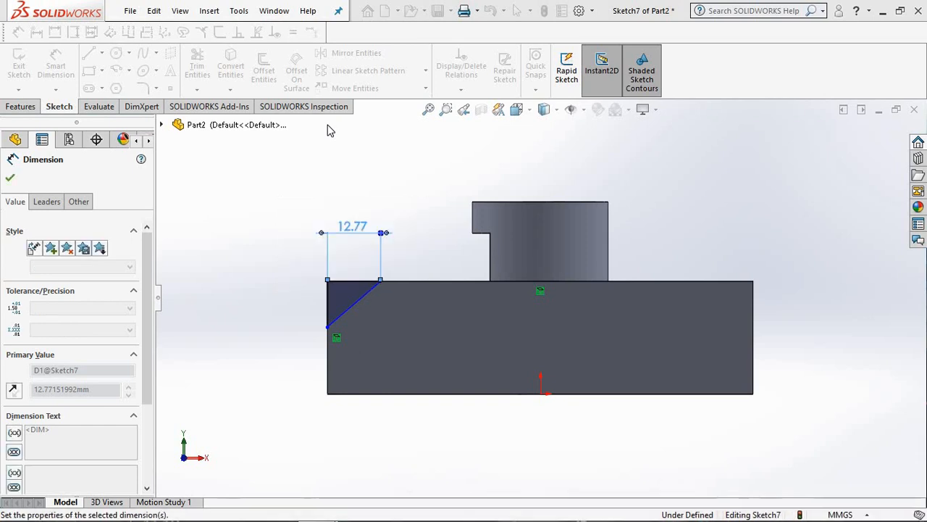
Step: Dimension the corner triangle's vertical side to 15 mm
left_click(325, 312)
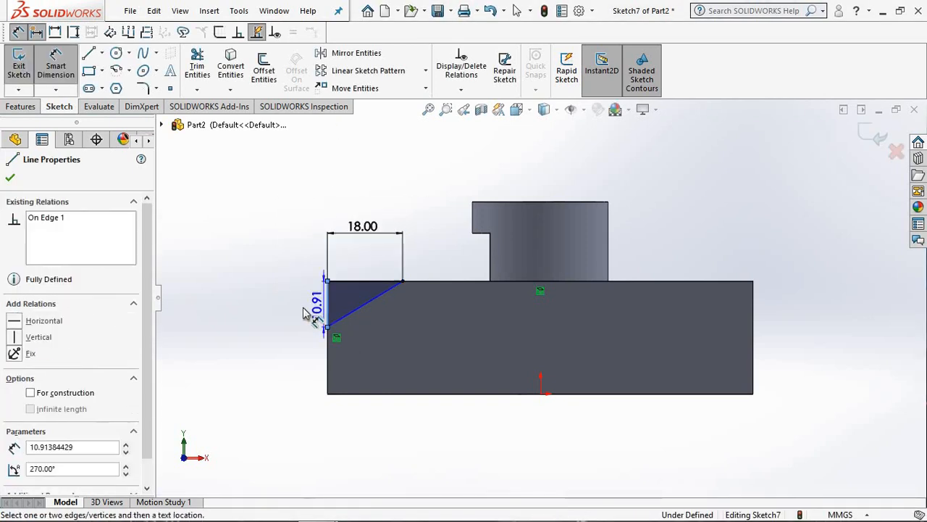
left_click(300, 308)
type("15")
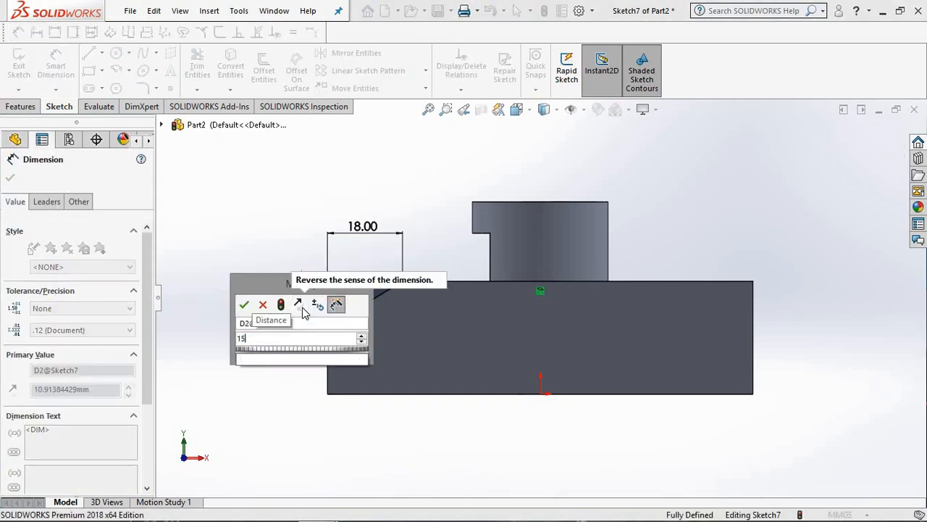
key("Return")
left_click(256, 247)
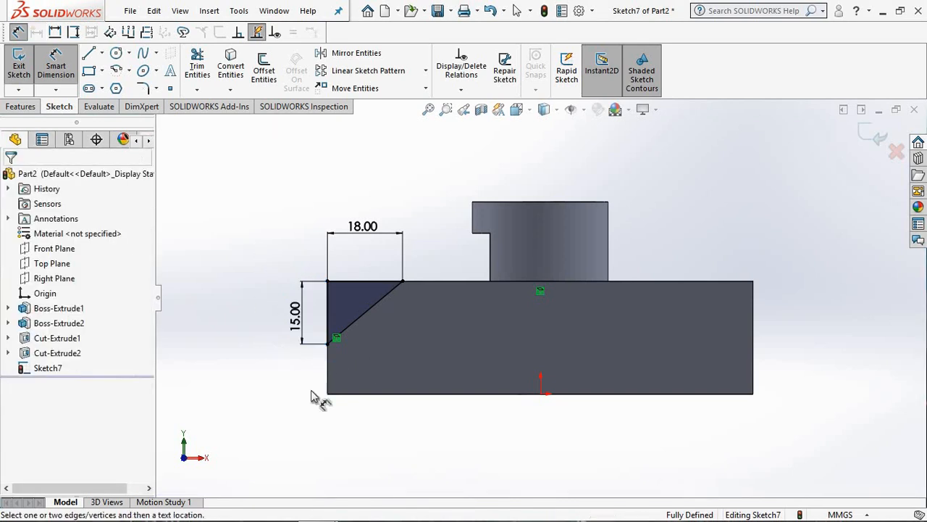
Step: Draw a vertical centerline from the origin up past the top of the boss
scroll(371, 319, "up", 2)
scroll(371, 319, "down", 4)
scroll(551, 310, "down", 2)
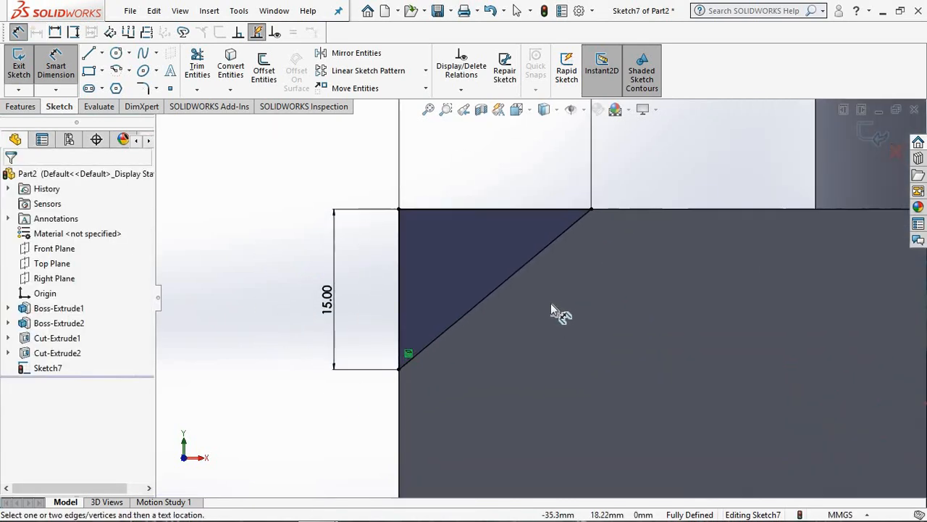
scroll(551, 311, "up", 4)
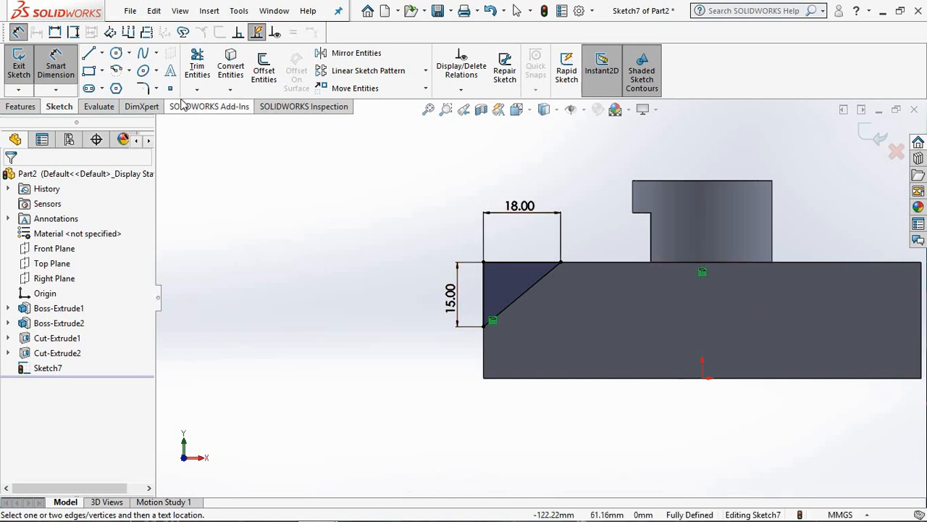
left_click(101, 52)
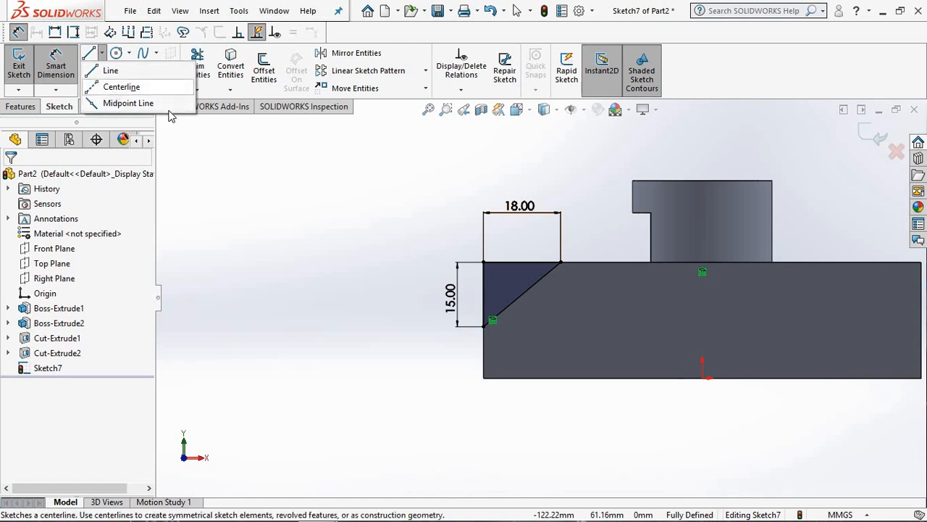
left_click(121, 87)
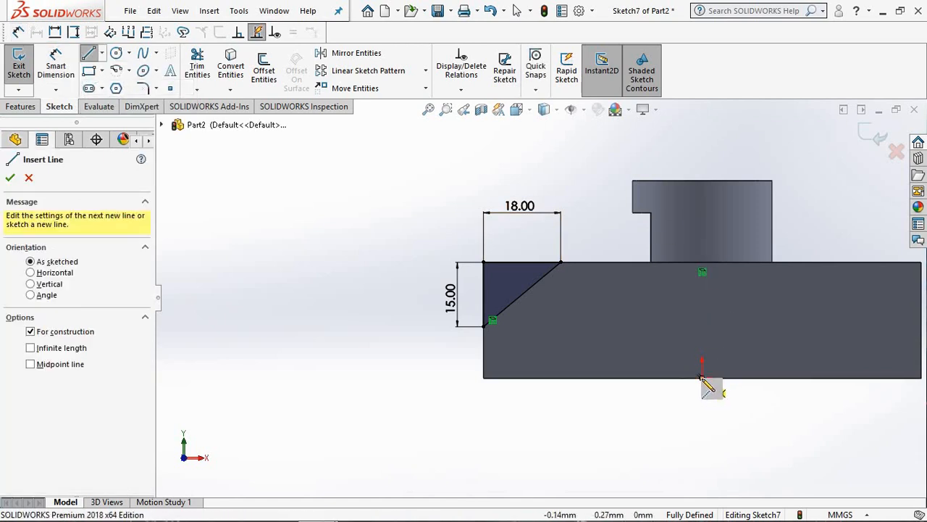
left_click(701, 377)
right_click(702, 137)
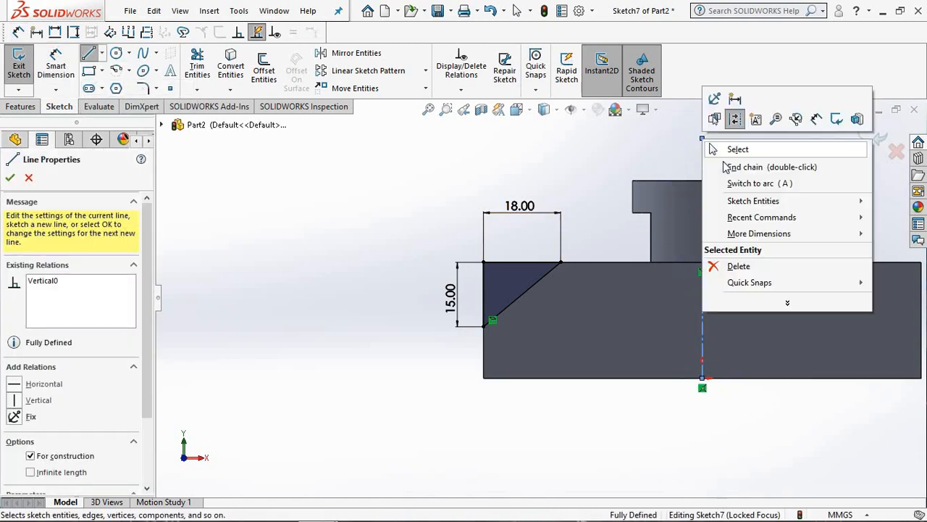
left_click(712, 150)
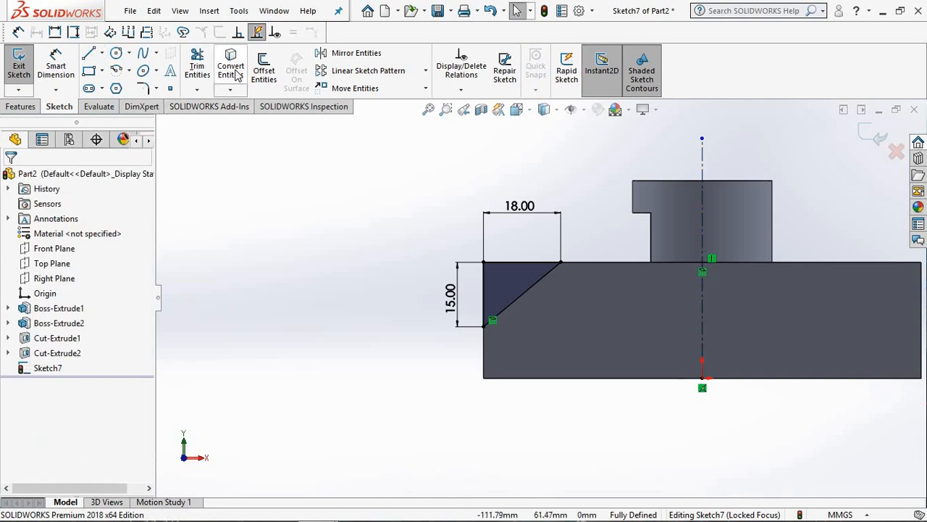
Step: Start Mirror Entities and pick the corner triangle's three lines individually as the entities to mirror
left_click(348, 53)
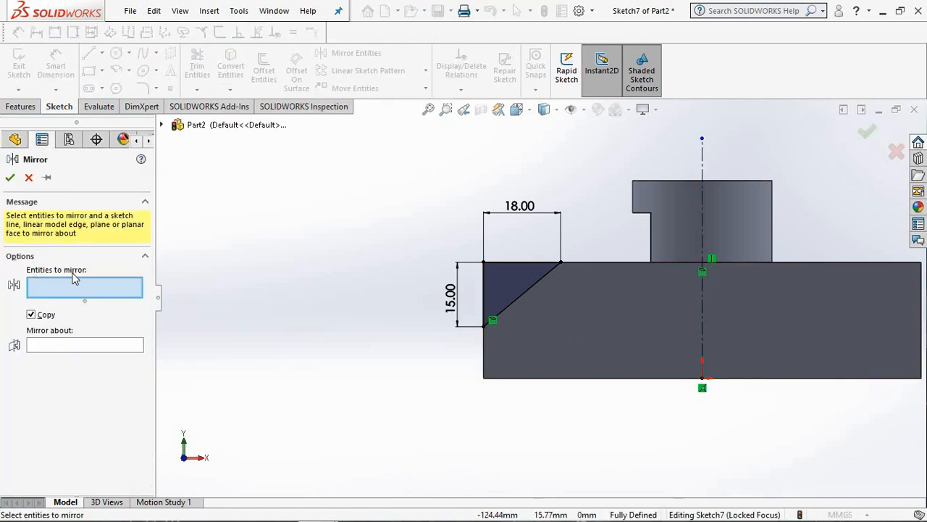
left_click(484, 287)
left_click(508, 263)
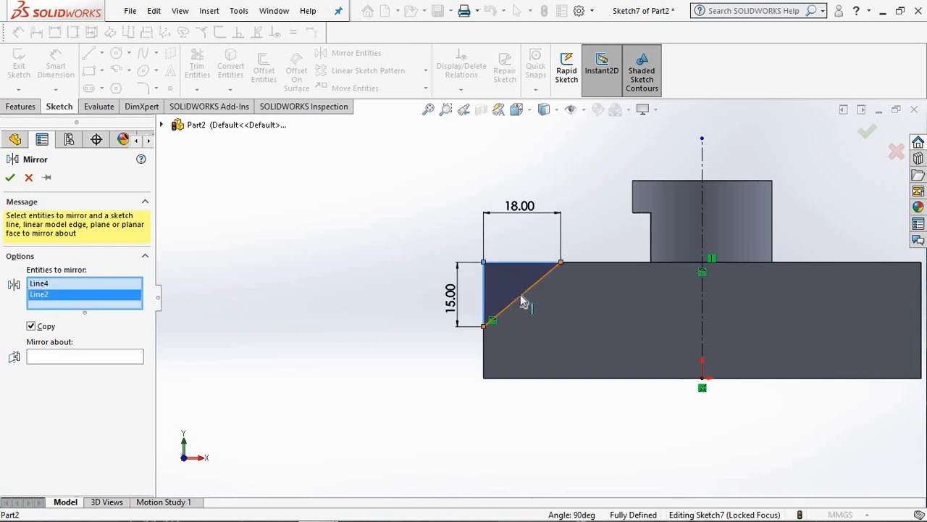
left_click(527, 291)
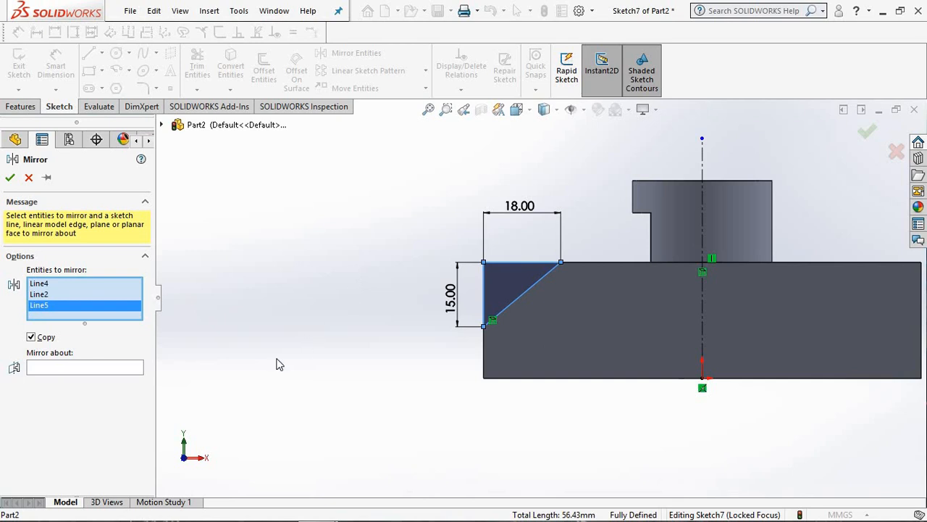
Step: Remove all three triangle lines from the mirror's entity selection one by one
right_click(42, 308)
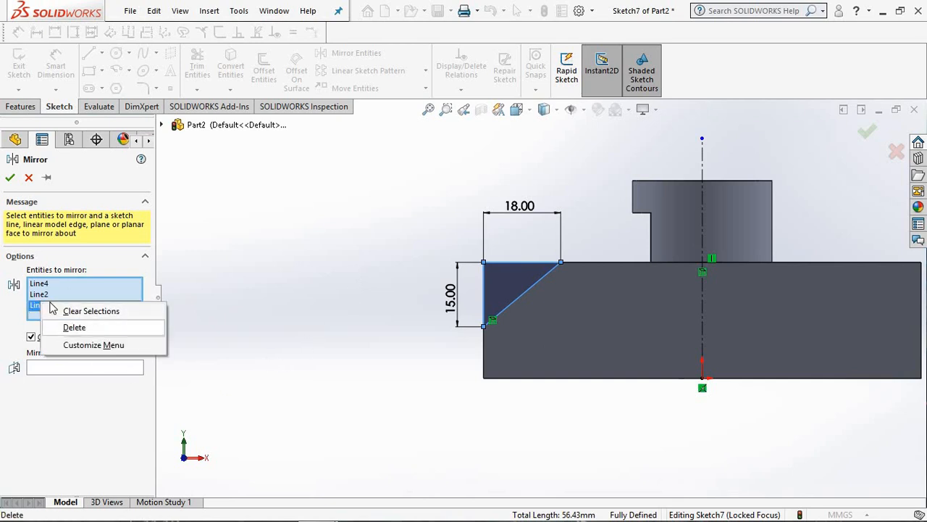
left_click(76, 326)
right_click(40, 294)
left_click(76, 321)
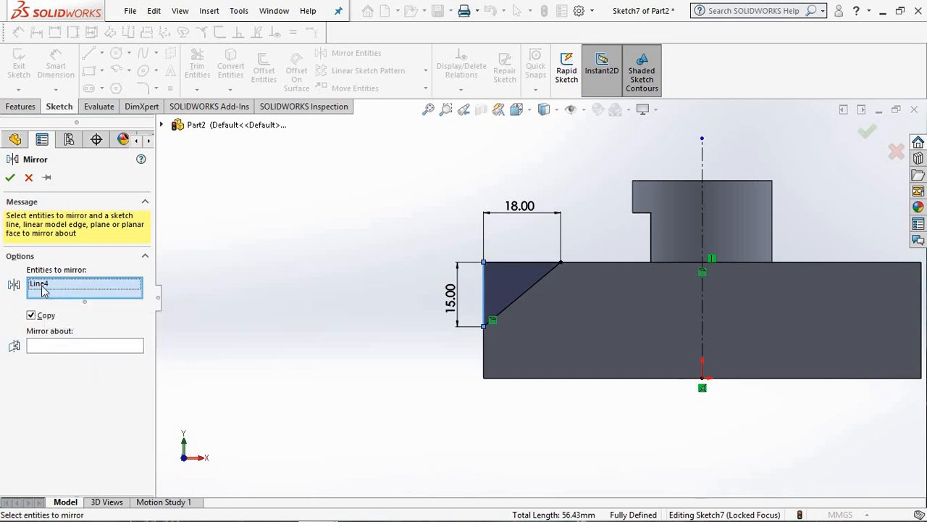
right_click(39, 284)
left_click(76, 311)
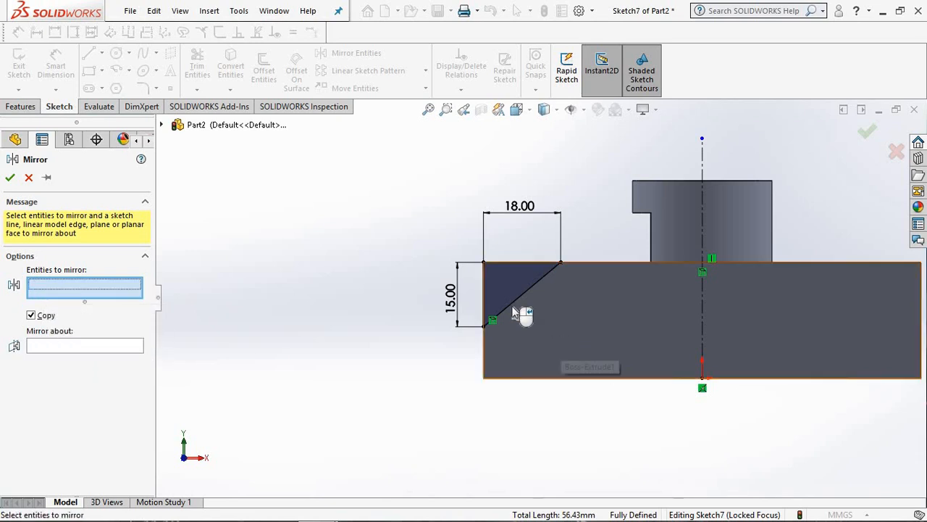
Step: Select the whole corner triangle with a selection box and mirror it about the vertical centerline, keeping the original
left_click_drag(561, 337, 447, 234)
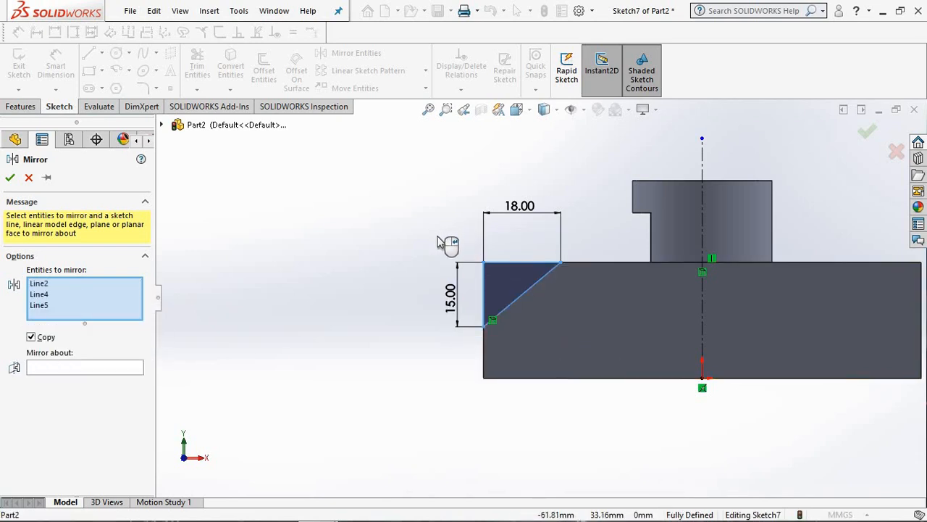
left_click(58, 368)
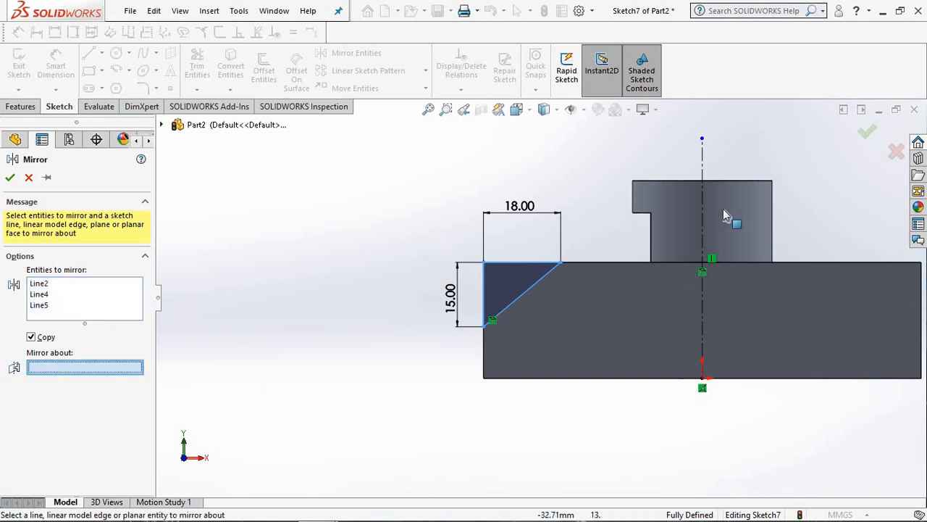
left_click(703, 161)
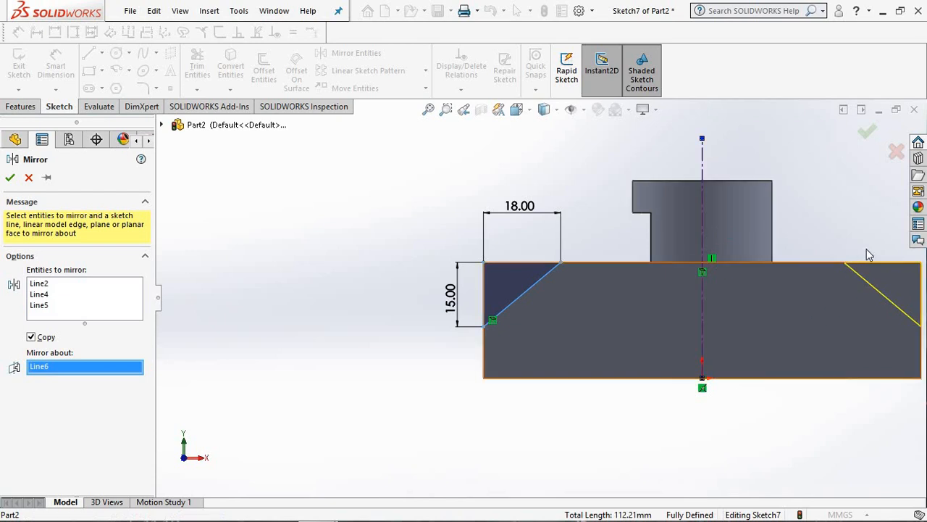
left_click(9, 178)
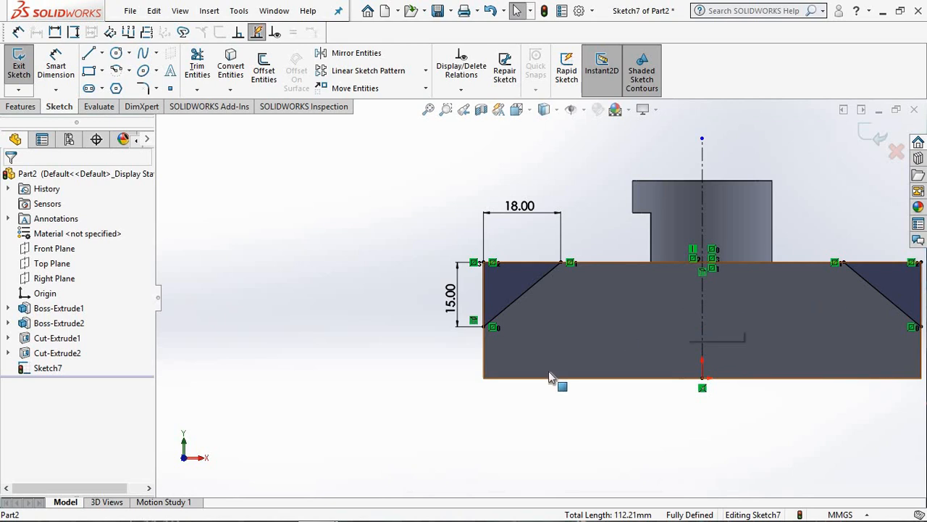
Step: Start an Extruded Cut from the mirrored corner triangle sketch and set its end condition to Up To Next
scroll(581, 368, "up", 4)
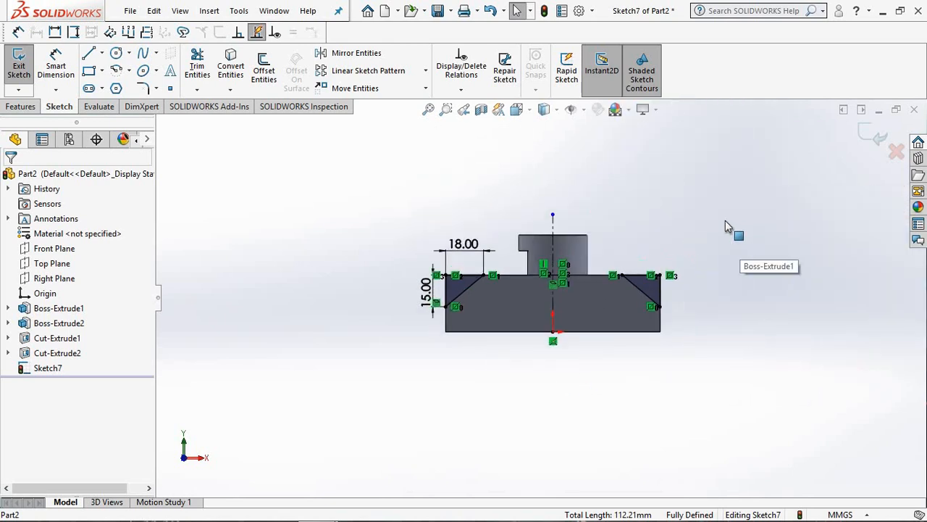
scroll(726, 220, "down", 4)
scroll(579, 236, "up", 4)
scroll(364, 259, "down", 2)
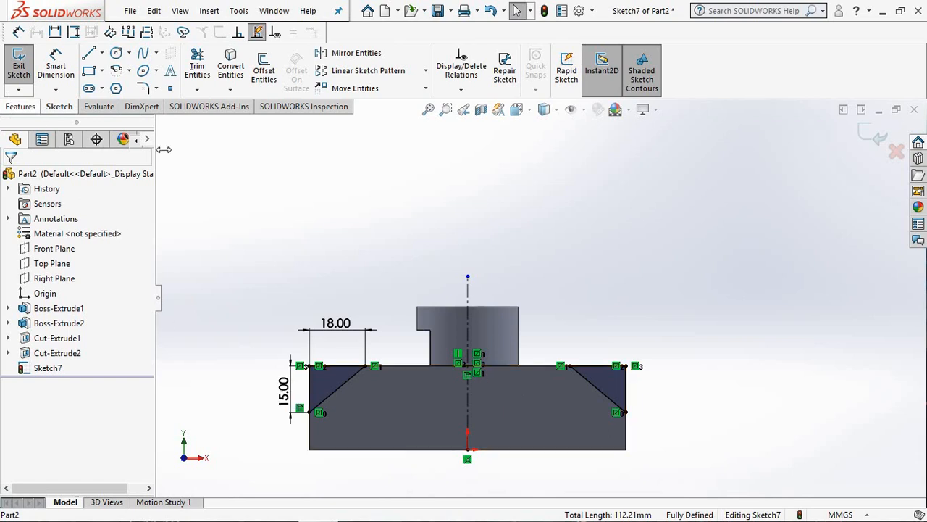
left_click(20, 109)
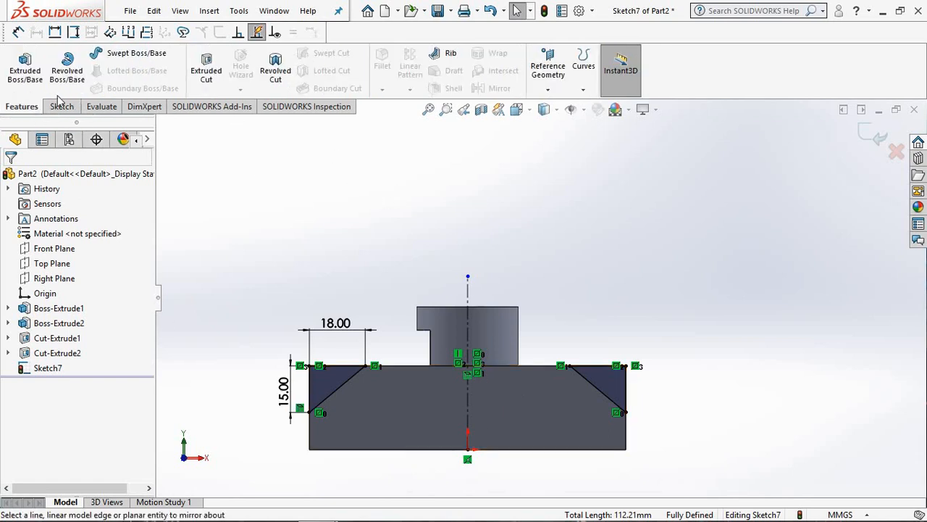
left_click(208, 74)
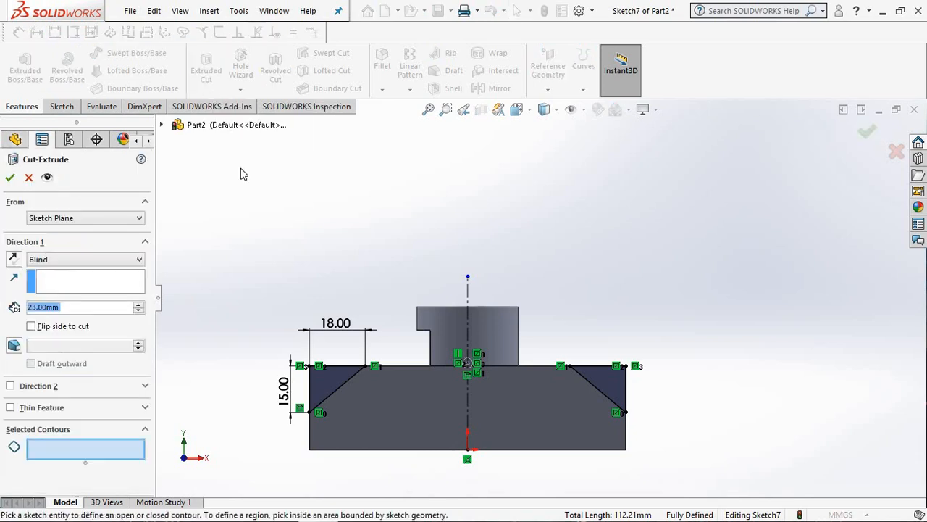
middle_click_drag(340, 261, 409, 282)
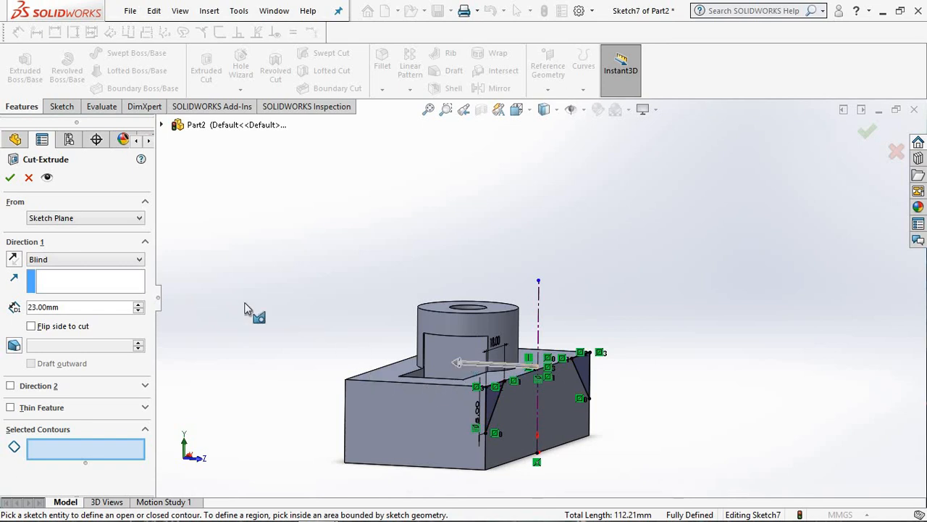
left_click(133, 261)
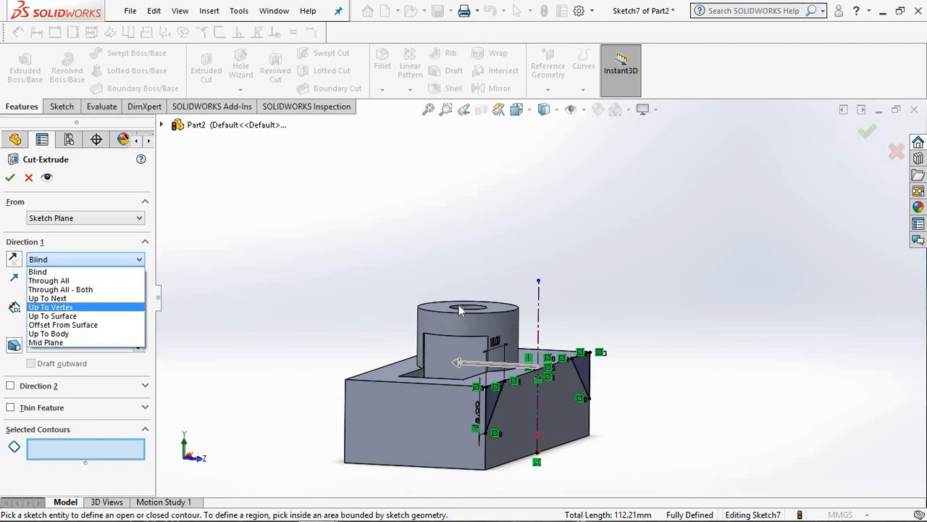
left_click(58, 298)
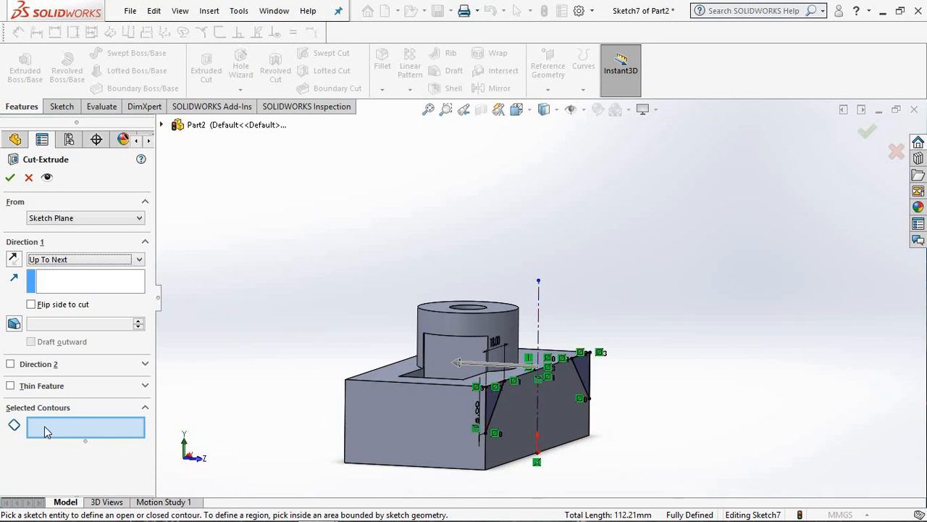
Step: Select both corner triangle regions as the contours of the cut and check the preview from several sides
left_click(489, 392)
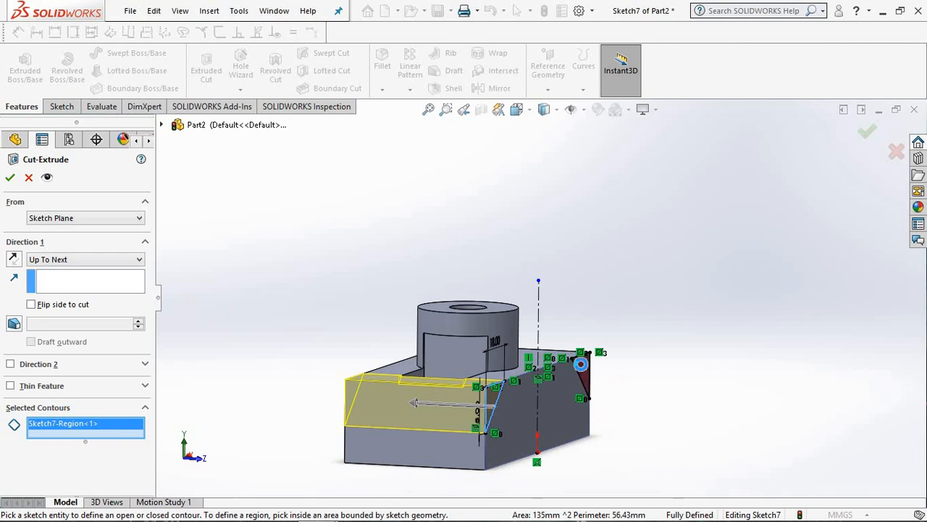
left_click(576, 377)
middle_click_drag(284, 331, 428, 429)
middle_click_drag(371, 396, 423, 386)
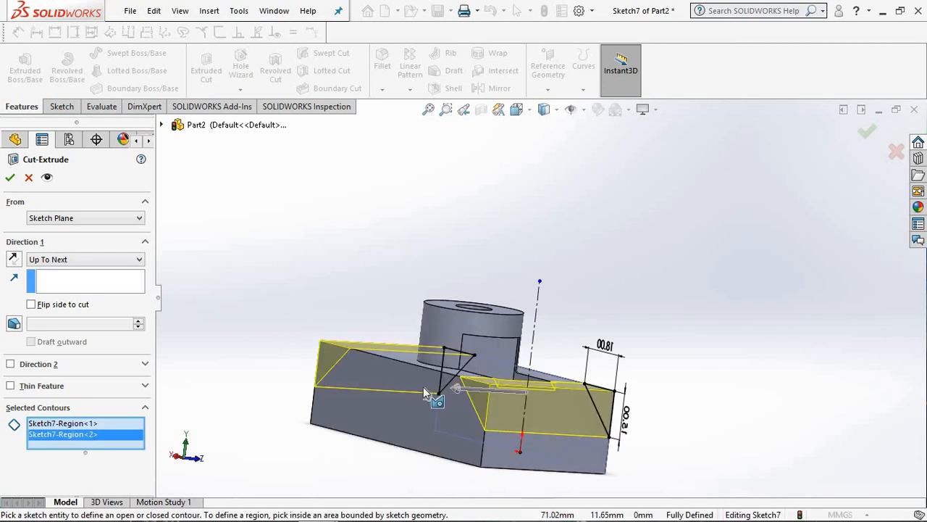
middle_click_drag(673, 275, 358, 412)
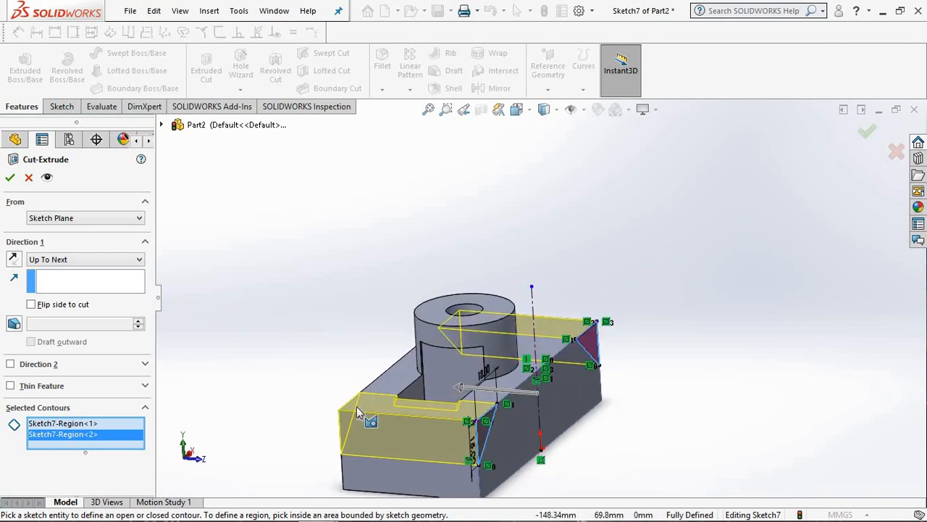
Step: Try the Up To Surface end condition for the cut, ending at the block's long face opposite the sketch
left_click(108, 261)
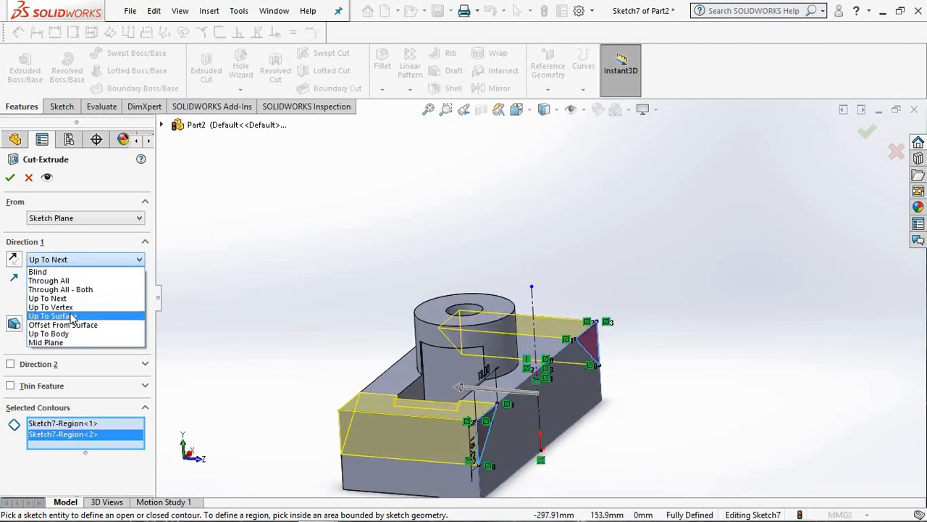
left_click(72, 316)
middle_click_drag(290, 291, 386, 397)
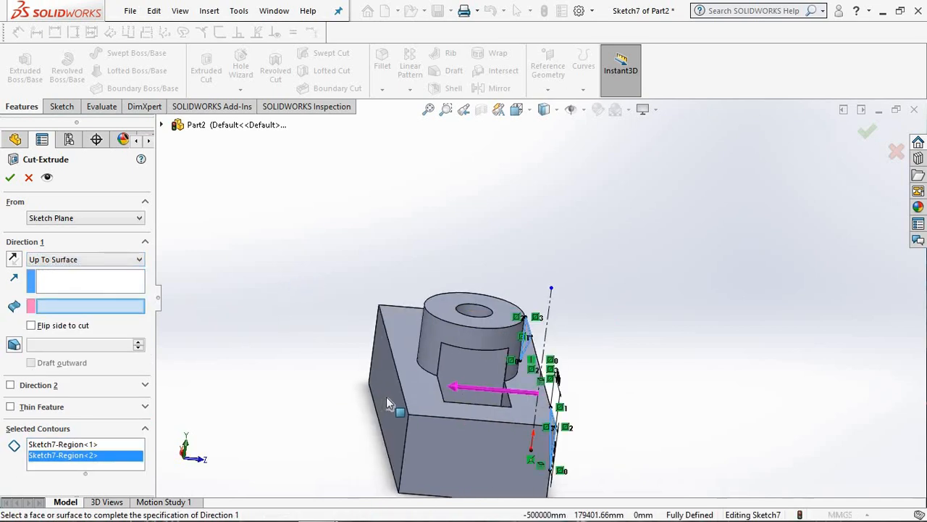
left_click(389, 398)
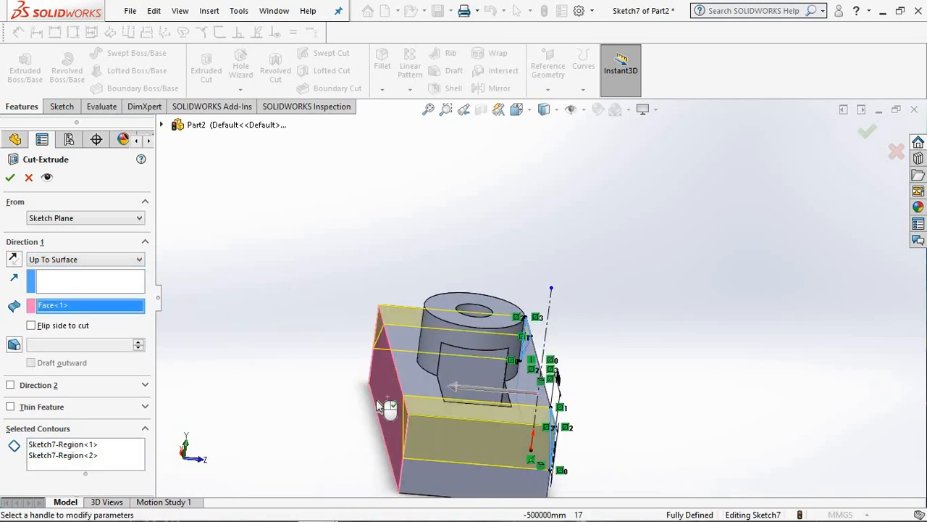
middle_click_drag(337, 242, 305, 222)
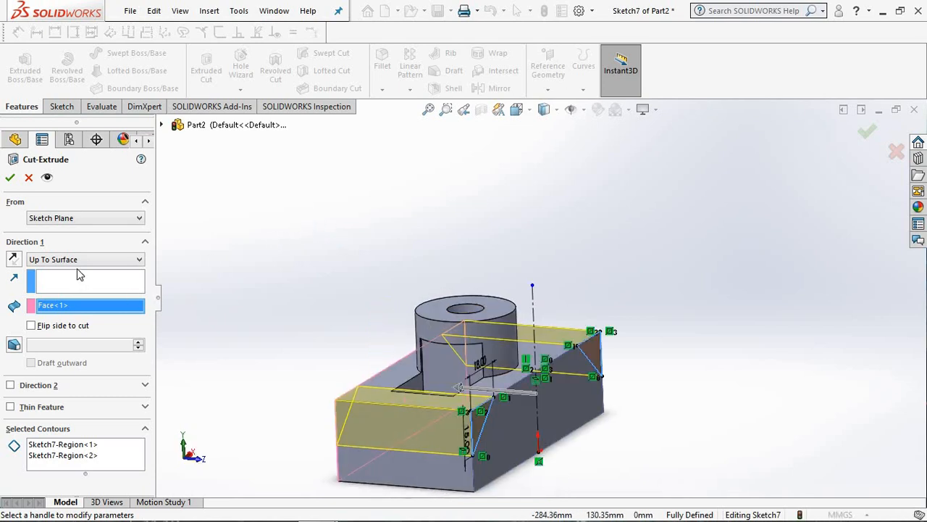
Step: Set the end condition to Through All and complete the cut of both triangular corners
left_click(83, 259)
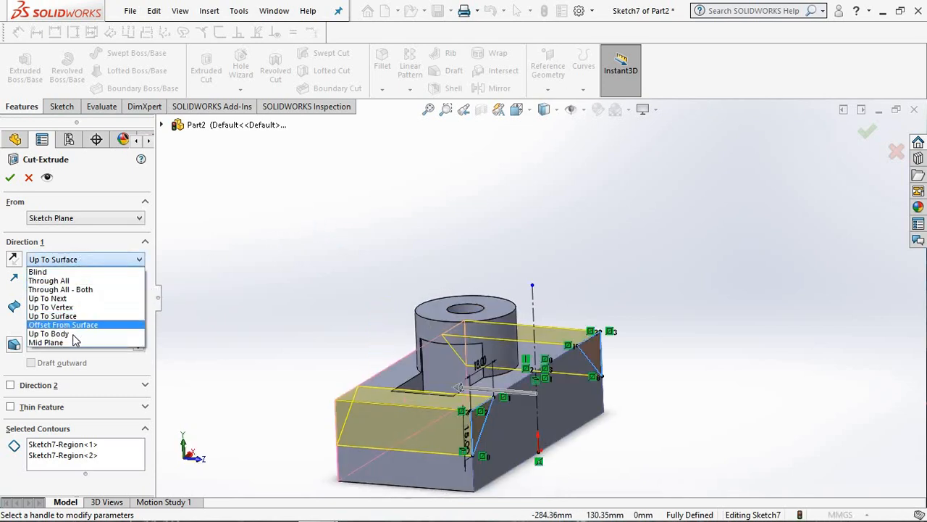
left_click(58, 281)
middle_click_drag(383, 286, 383, 426)
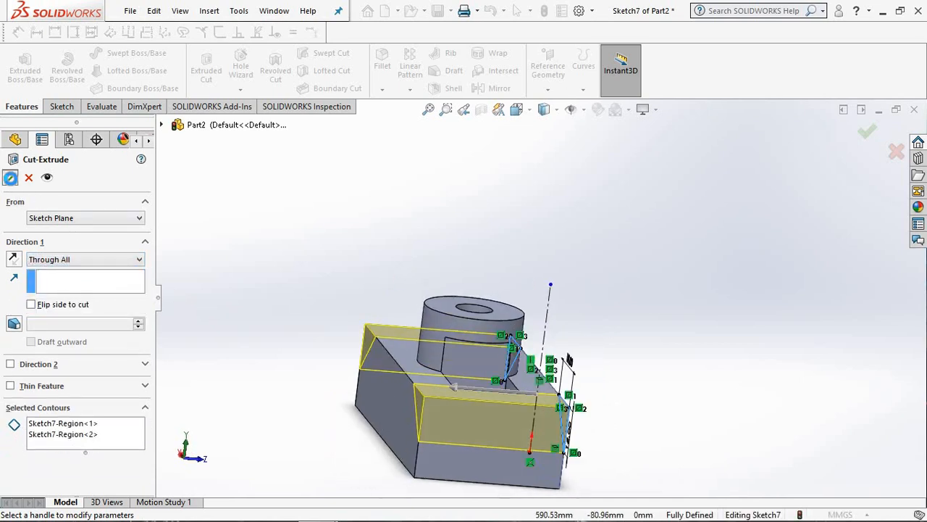
left_click(10, 177)
Step: Show the part in isometric view and inspect the finished corner cuts from different angles
middle_click_drag(234, 269, 191, 260)
key("space")
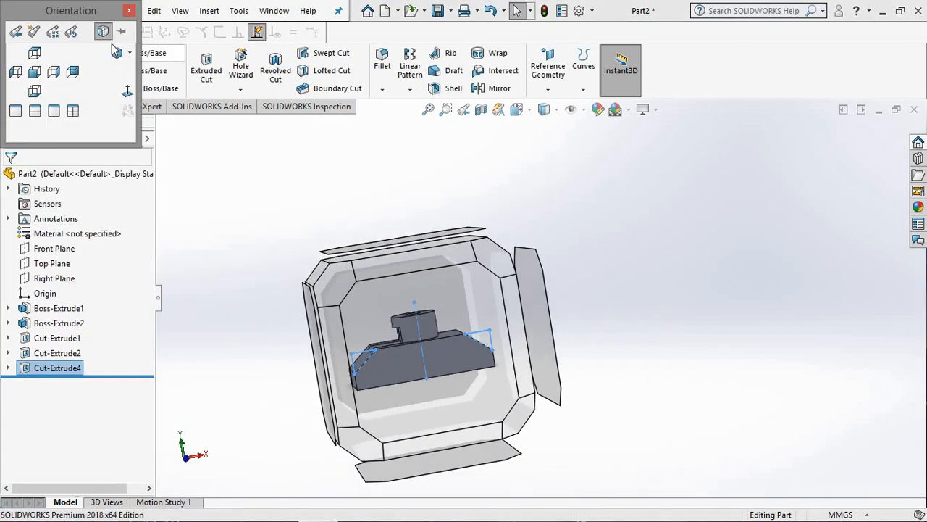
left_click(116, 51)
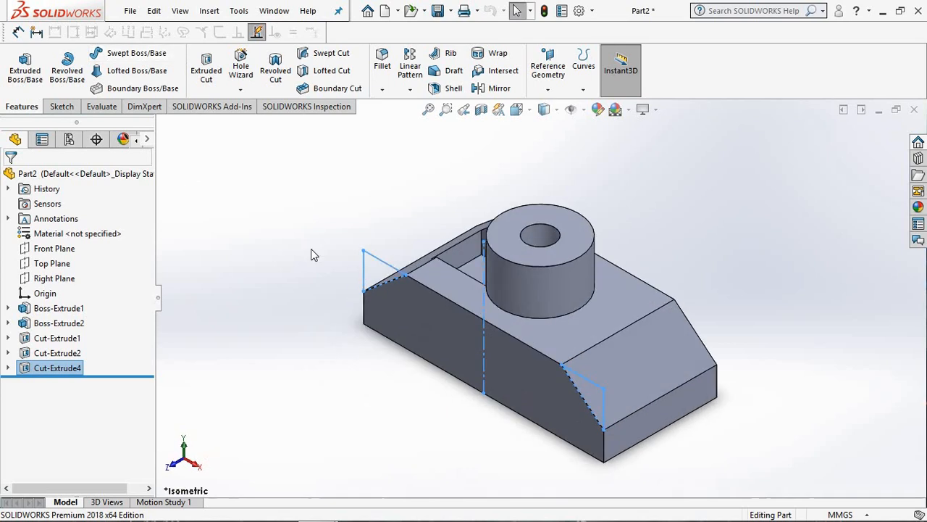
middle_click_drag(310, 234, 353, 247)
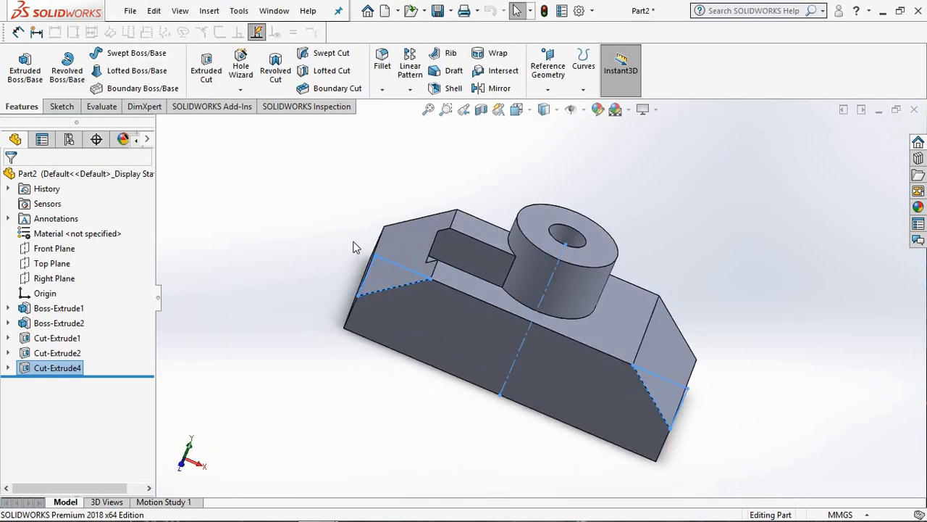